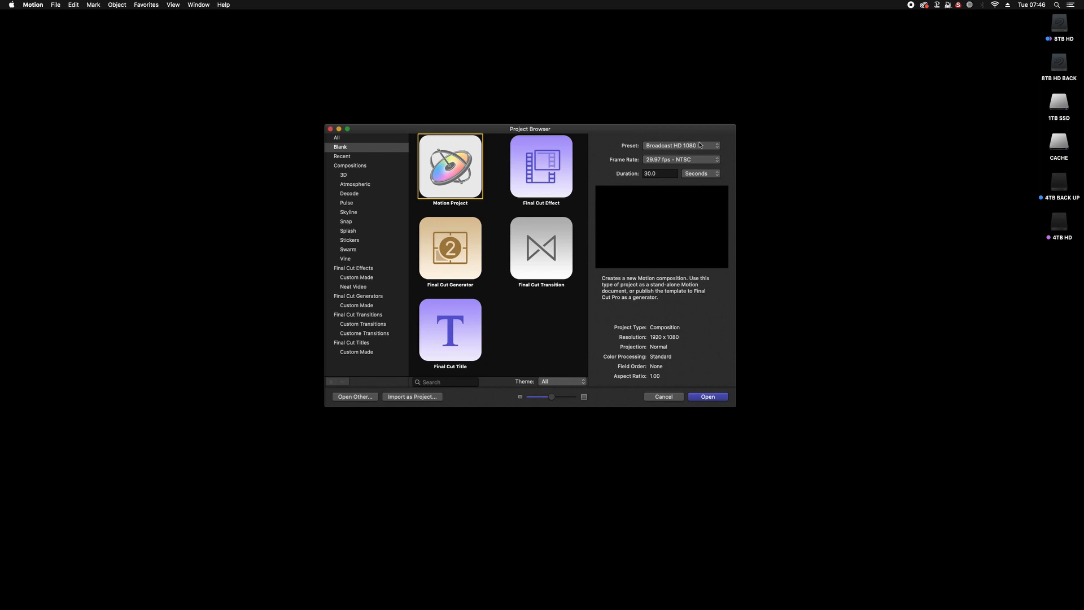
Create a blank Motion project with the Broadcast HD 1080 preset, 29.97 fps - NTSC frame rate and 30-second duration.
left_click(702, 145)
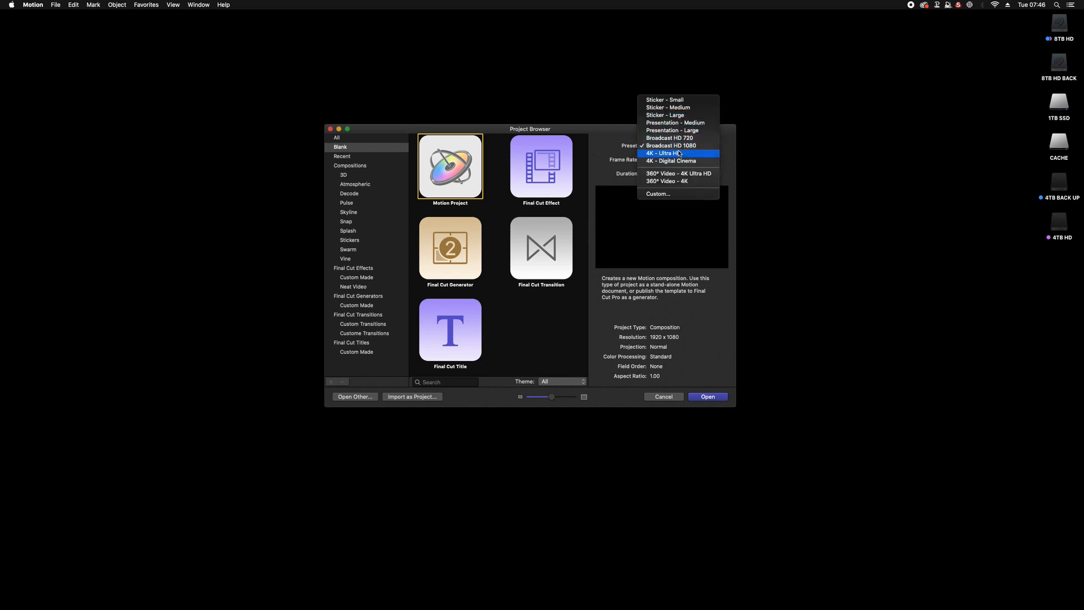
left_click(679, 153)
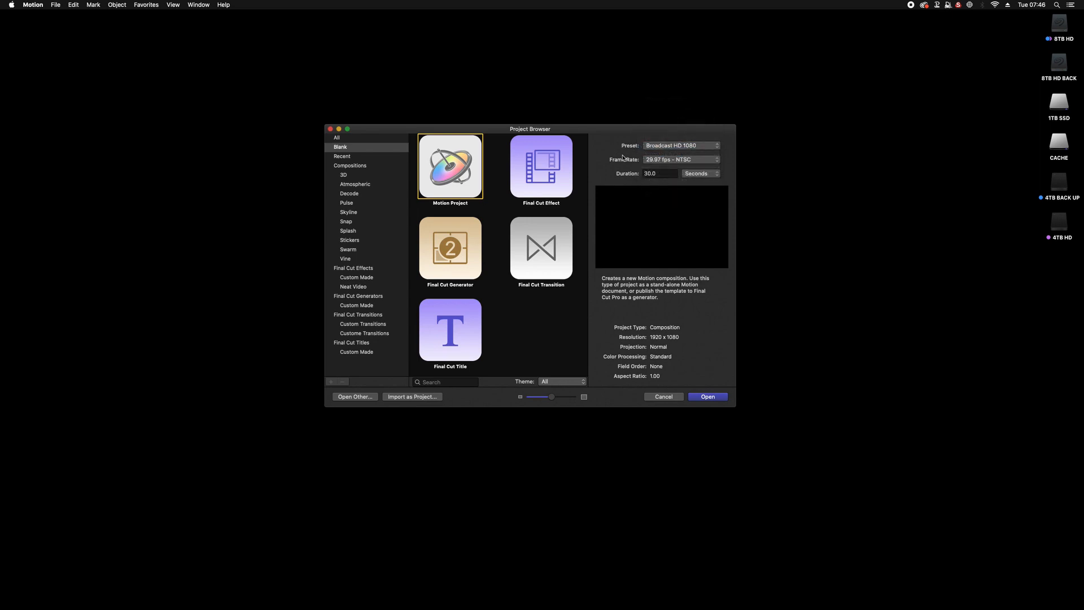
left_click(679, 160)
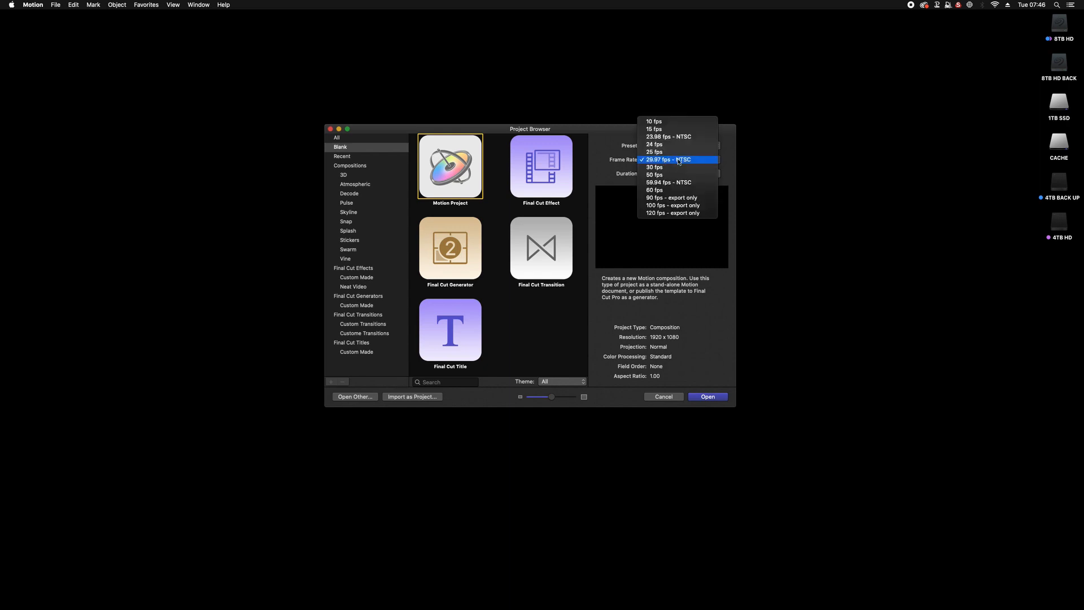
left_click(678, 162)
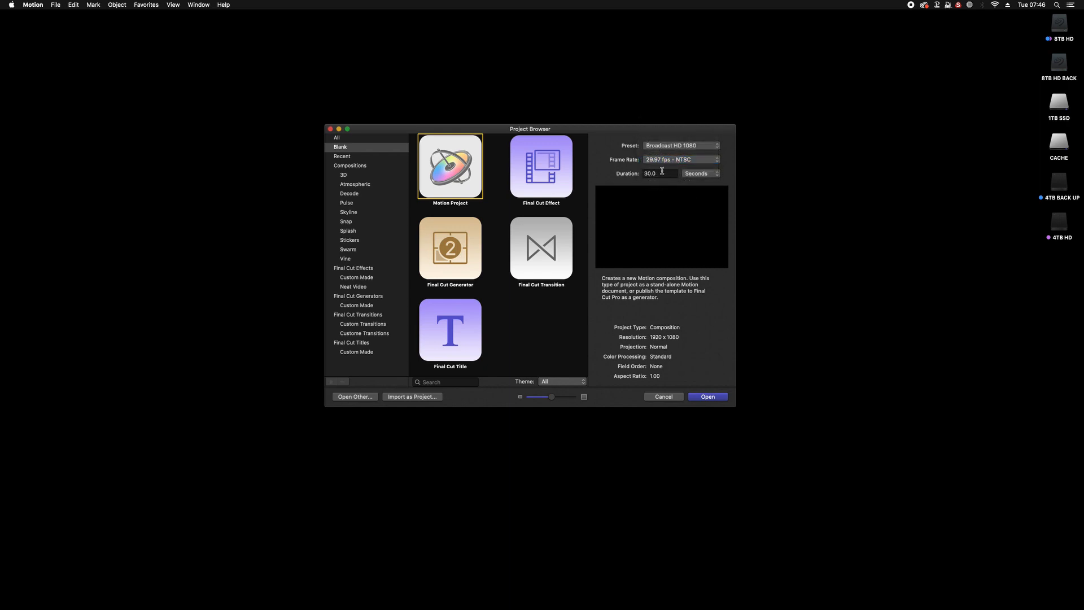
left_click_drag(662, 172, 627, 171)
left_click(709, 177)
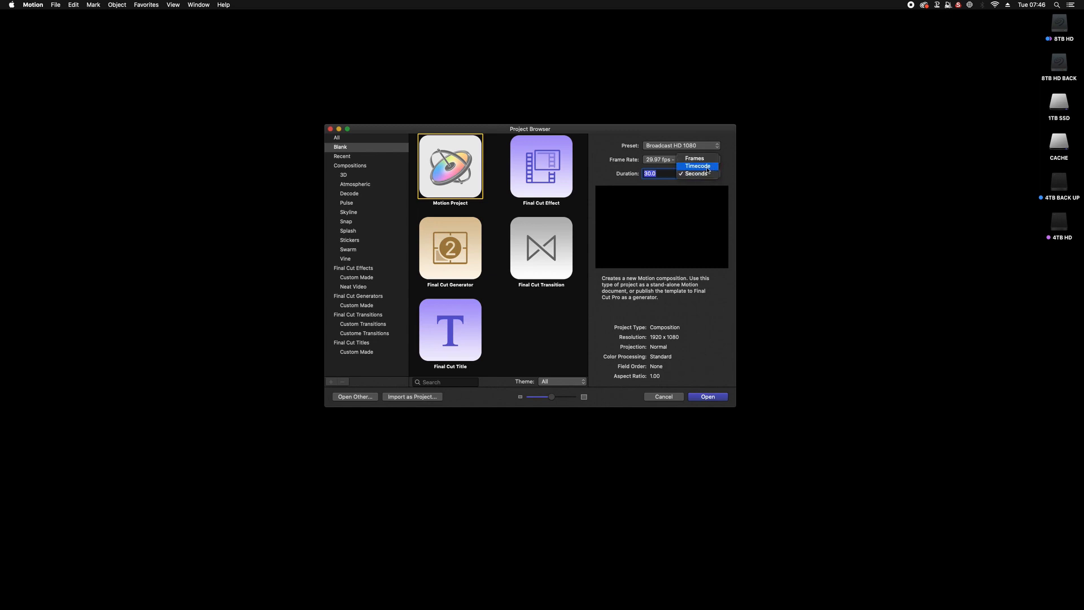
left_click(613, 173)
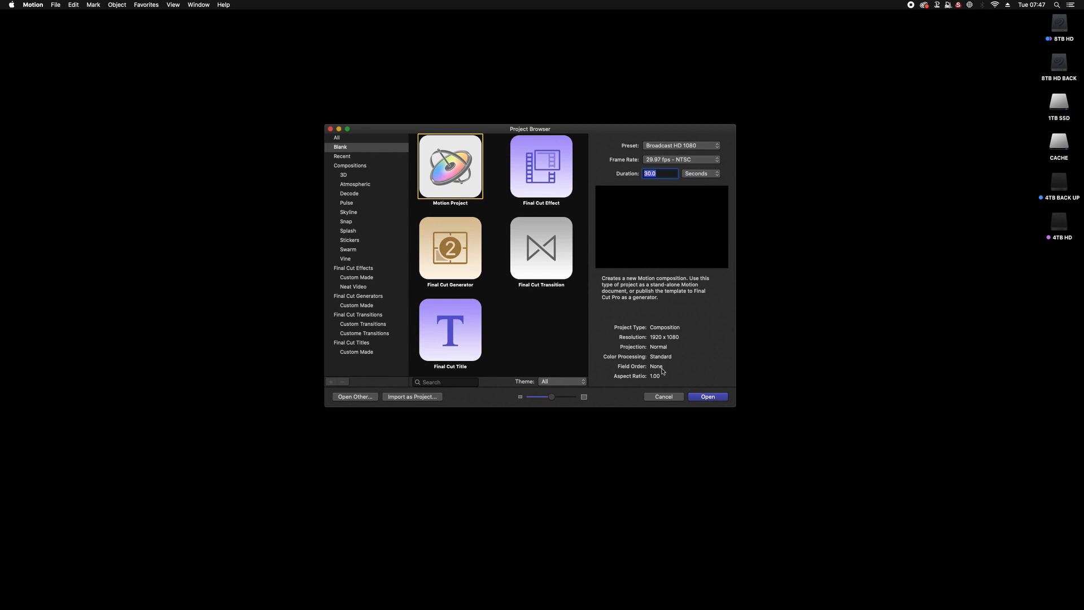
left_click(703, 398)
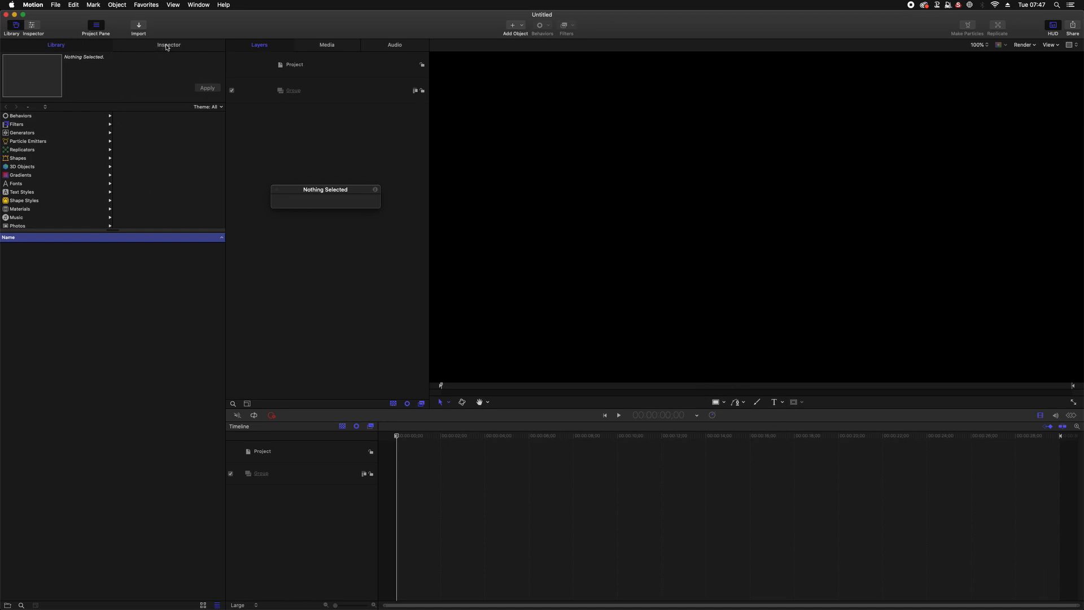
Browse the Behaviors, Filters and Shapes categories in the Library.
left_click(164, 46)
left_click(67, 48)
left_click(22, 116)
left_click(21, 125)
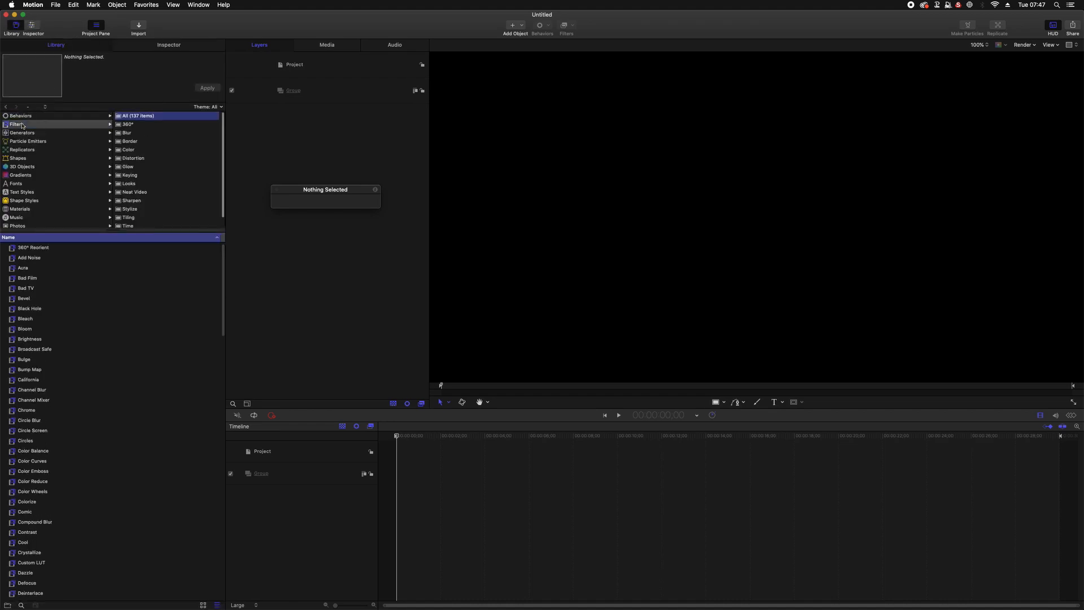
left_click(25, 117)
left_click(25, 125)
left_click(26, 116)
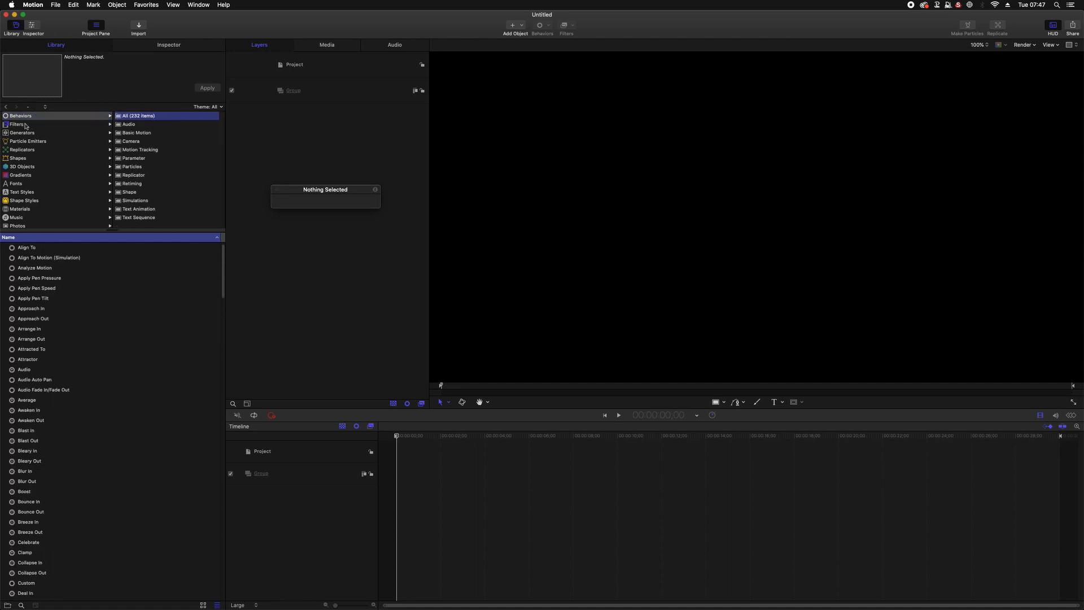
left_click(25, 125)
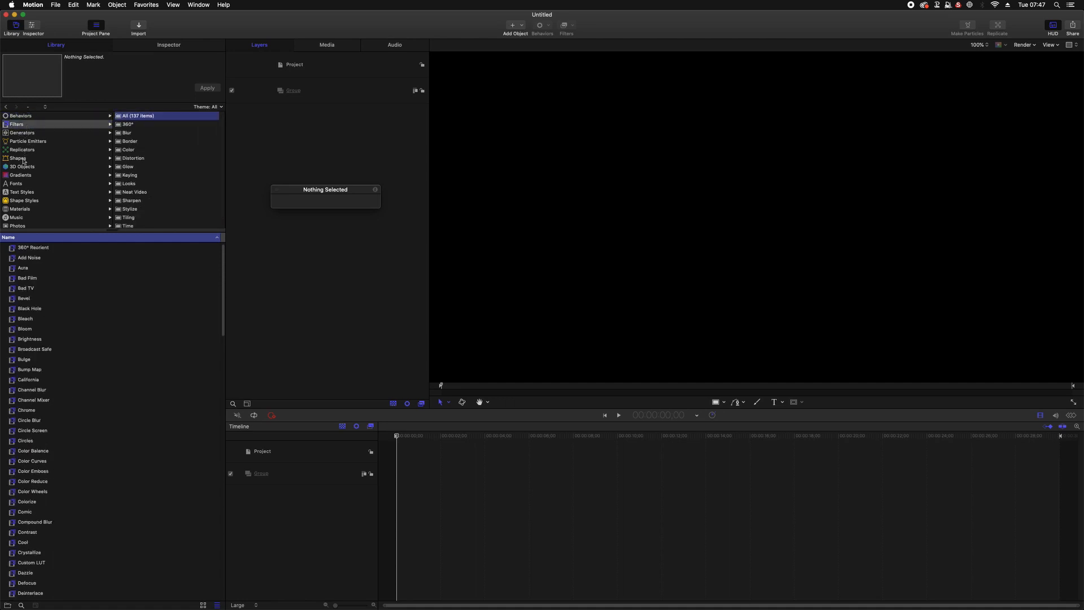
left_click(24, 158)
scroll(22, 160, "down", 3)
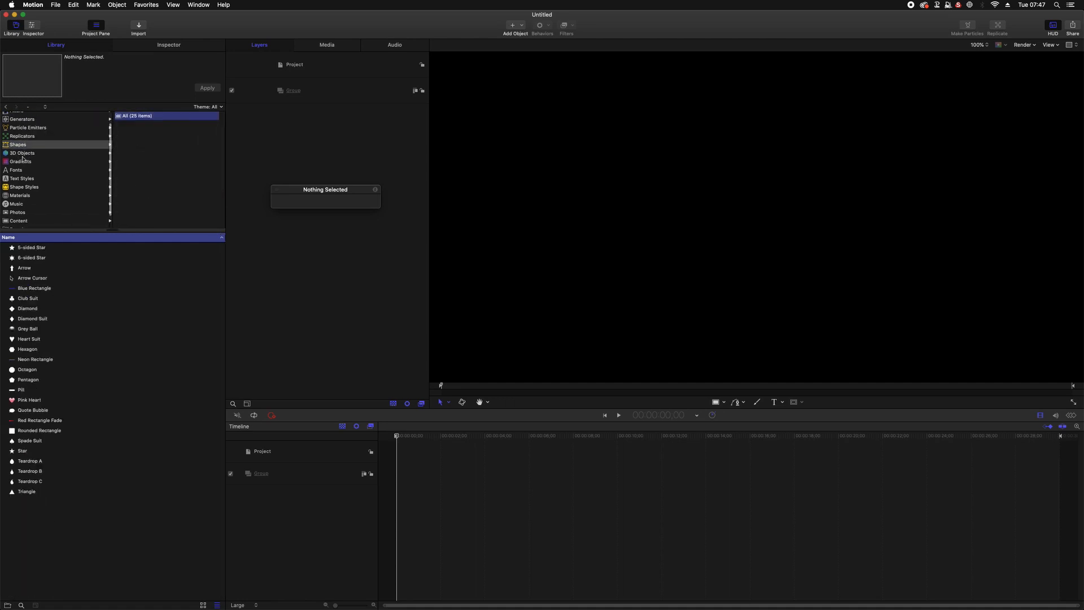
Look through all the items in the Library's Favorites category, and select the Project layer.
left_click(26, 216)
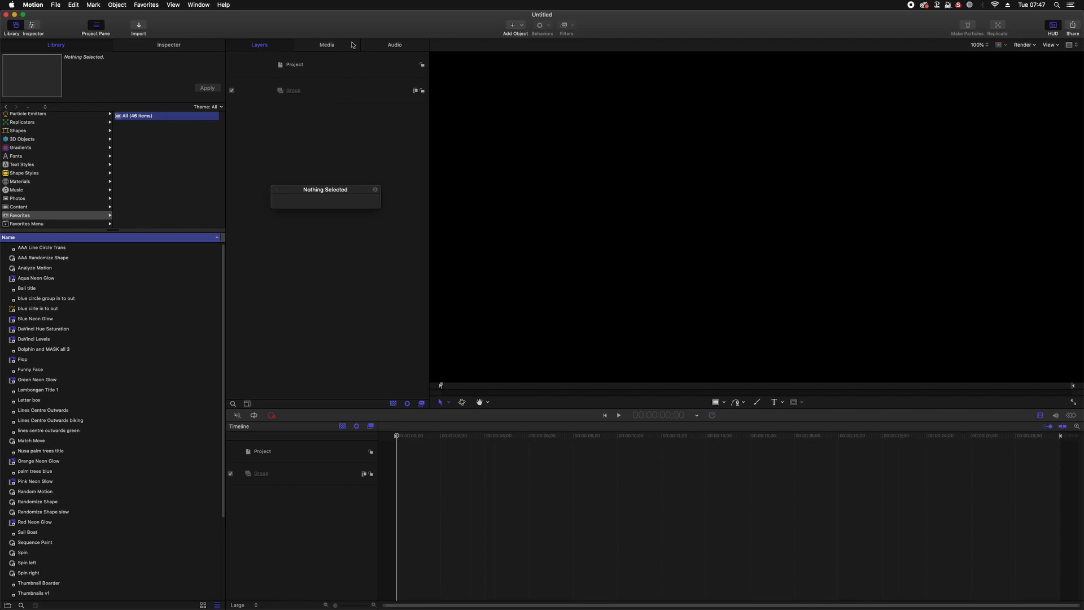
left_click(272, 50)
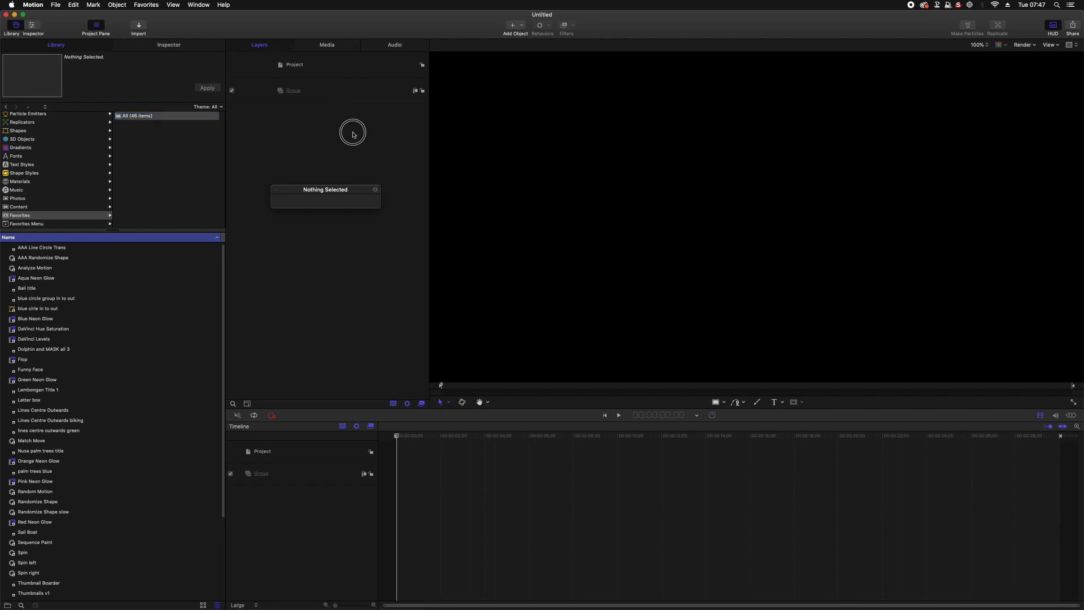
left_click(299, 66)
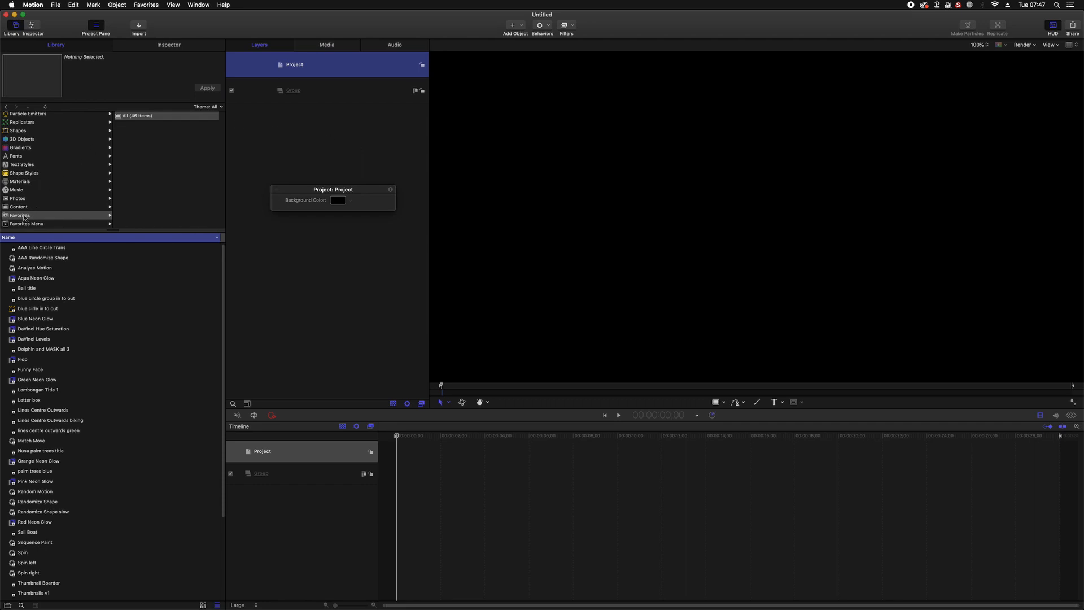
scroll(64, 353, "down", 5)
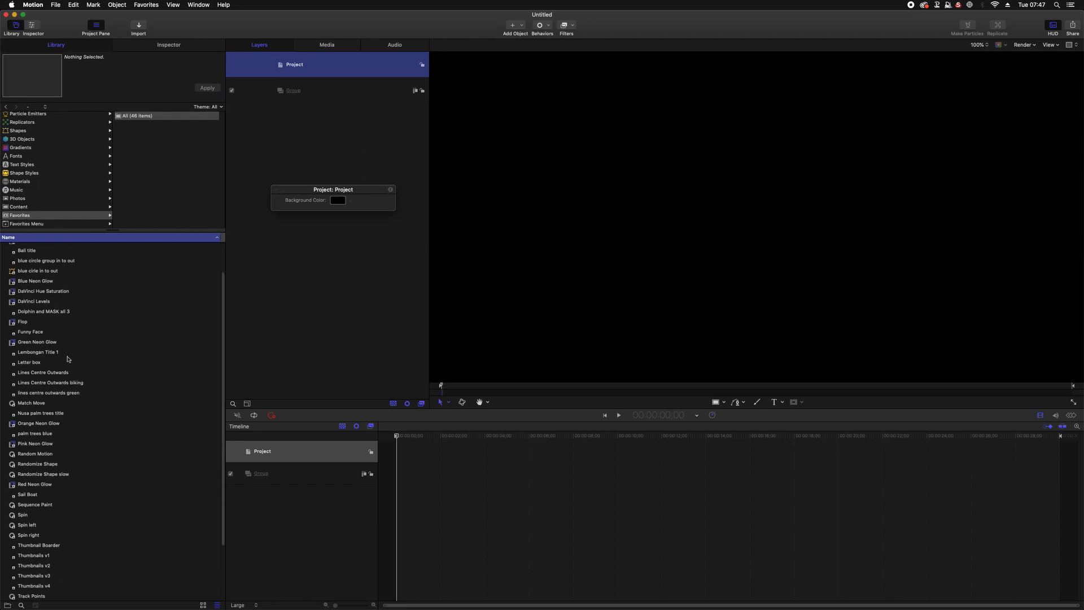
scroll(76, 384, "up", 5)
scroll(81, 400, "down", 5)
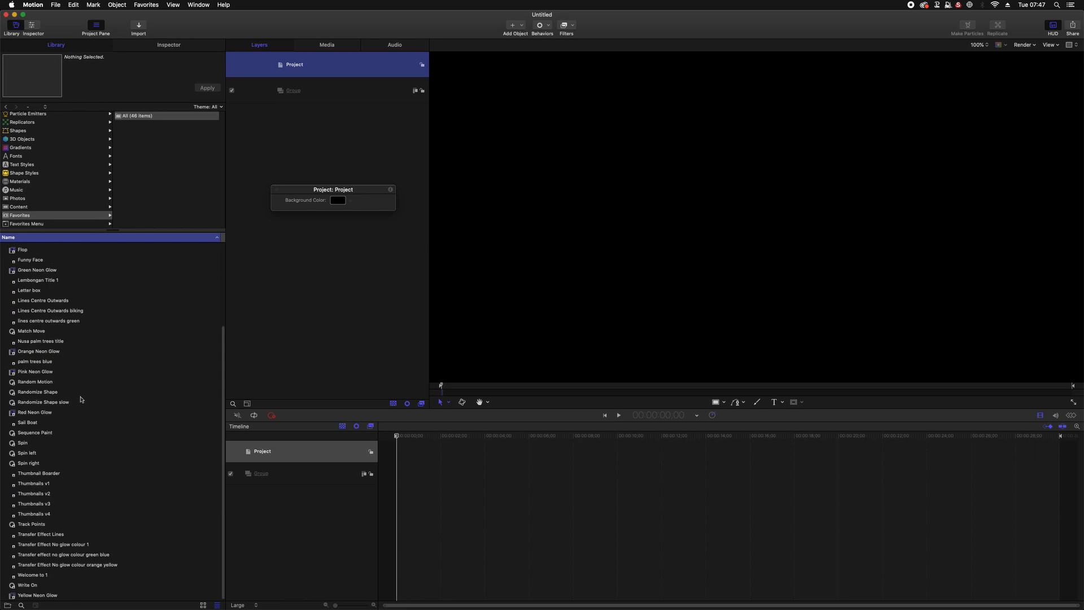
scroll(81, 399, "up", 5)
scroll(81, 399, "down", 5)
scroll(81, 399, "up", 5)
scroll(81, 399, "down", 3)
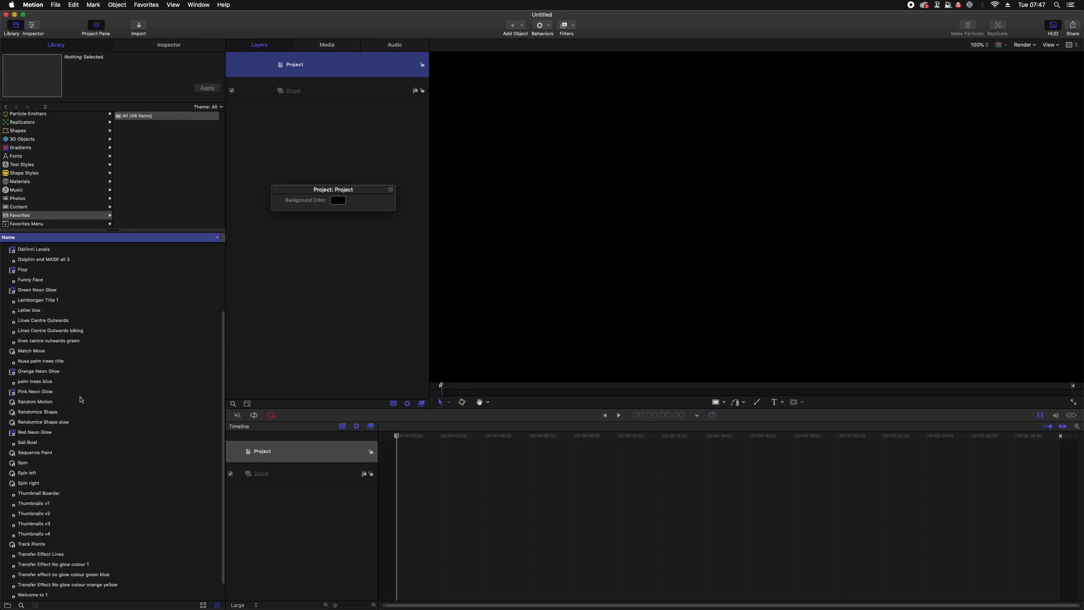
scroll(79, 399, "up", 3)
scroll(53, 177, "up", 3)
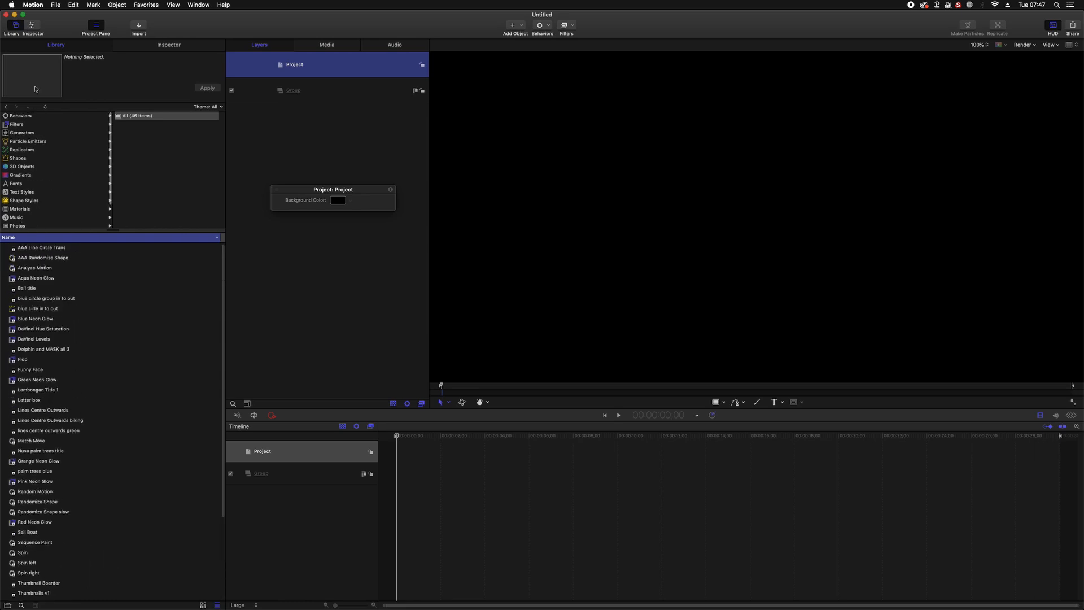
Show the project's properties in the Inspector.
left_click(158, 45)
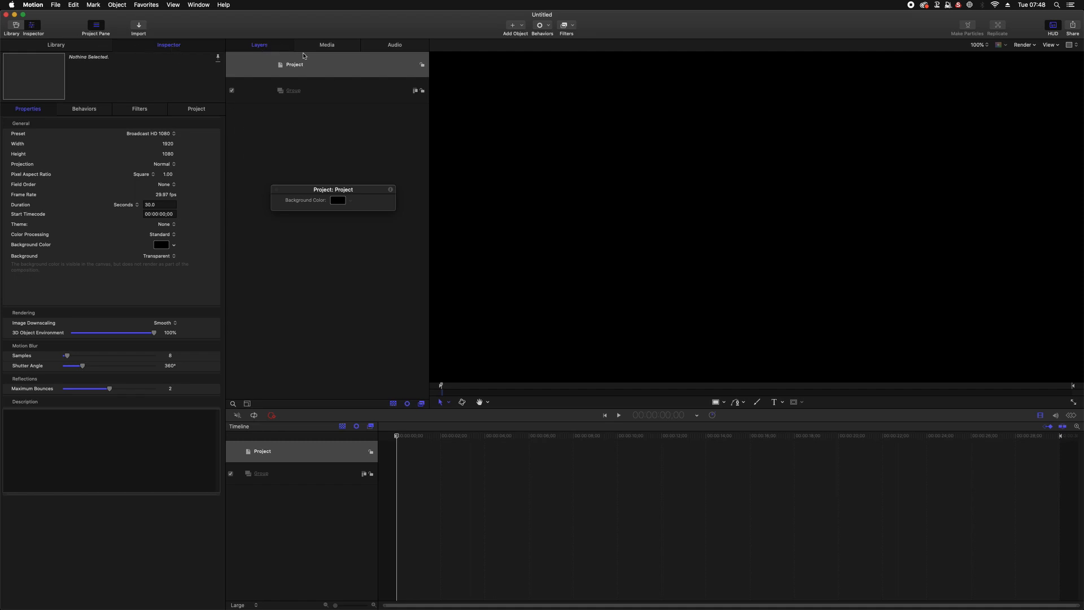
left_click(270, 54)
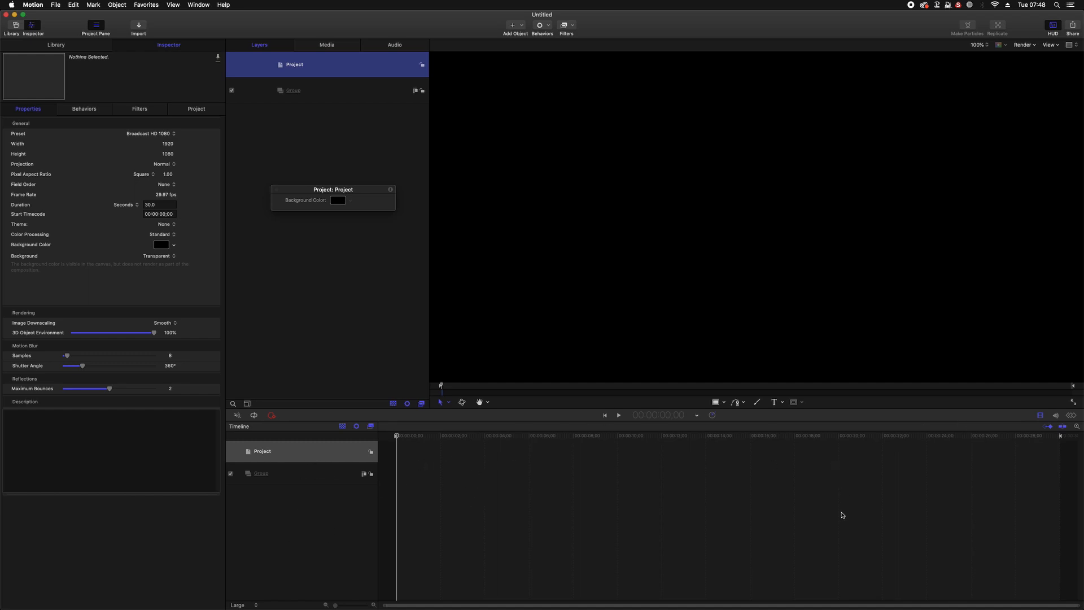
Toggle the timeline and the audio timeline to compare the layouts, and show the Keyframe Editor.
left_click(1040, 416)
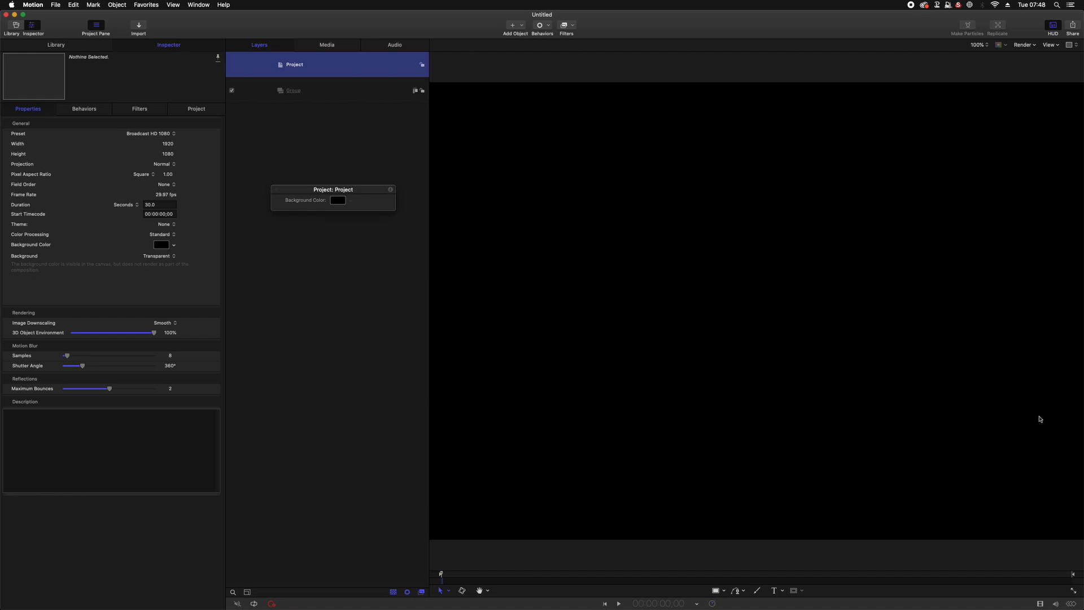
left_click(1039, 603)
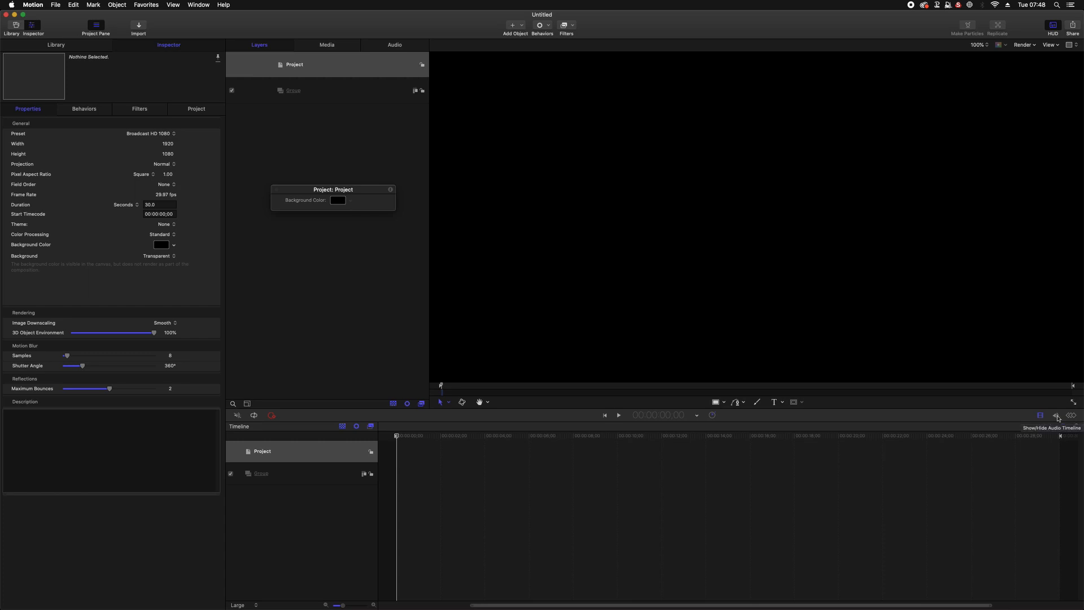
left_click(1056, 416)
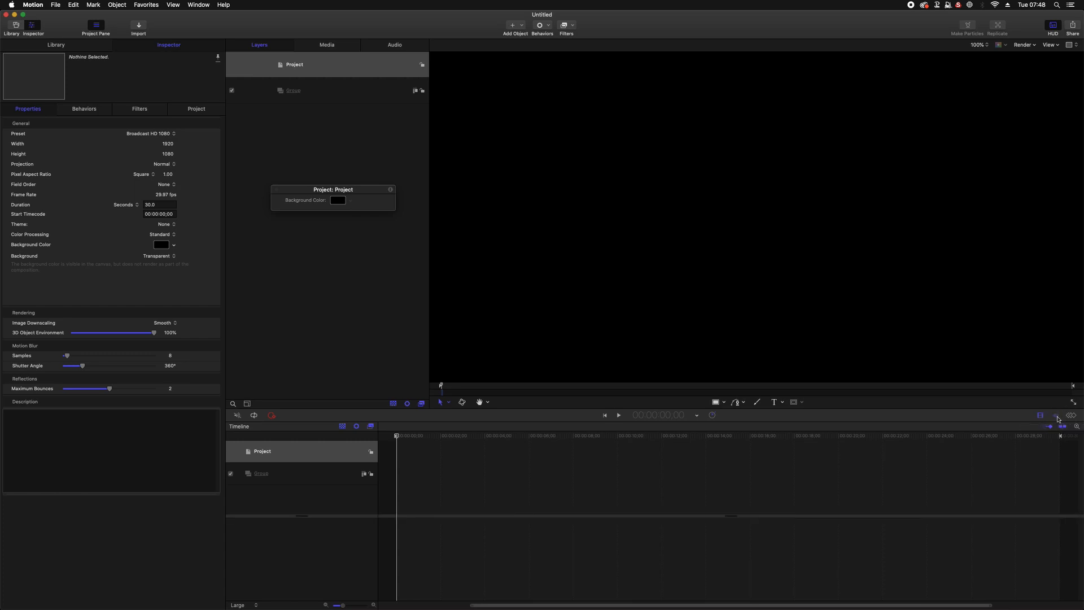
left_click(1057, 418)
left_click(1071, 418)
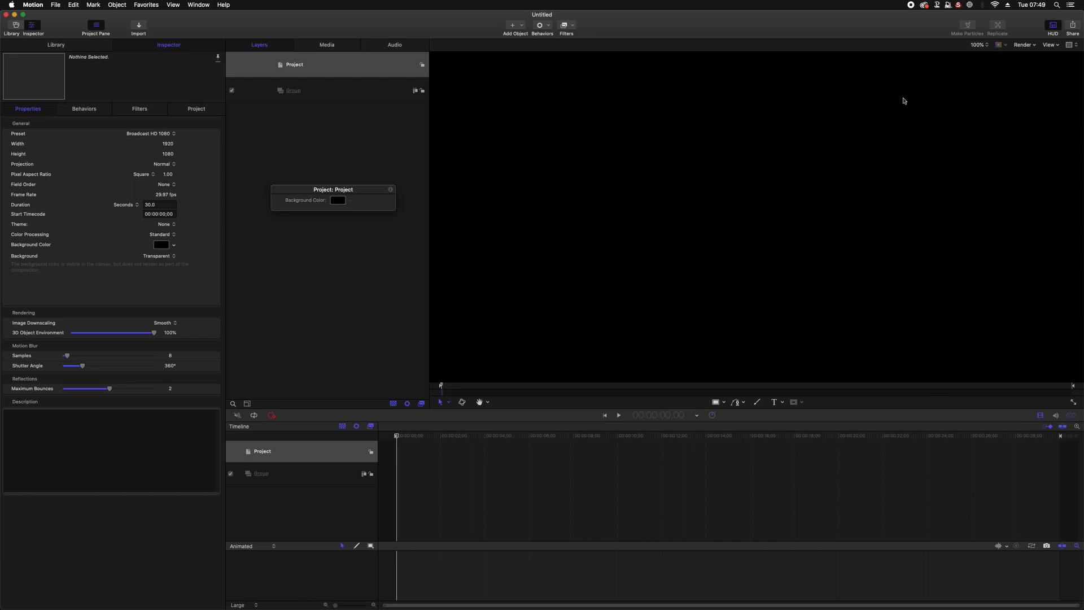
Set the canvas zoom level to 50%.
left_click(980, 46)
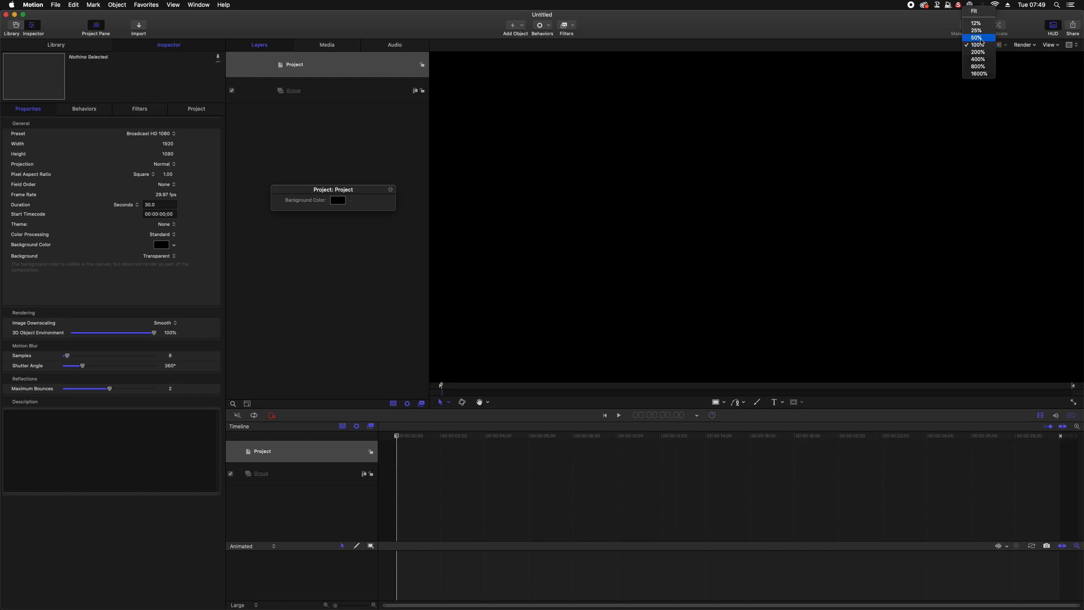
left_click(981, 39)
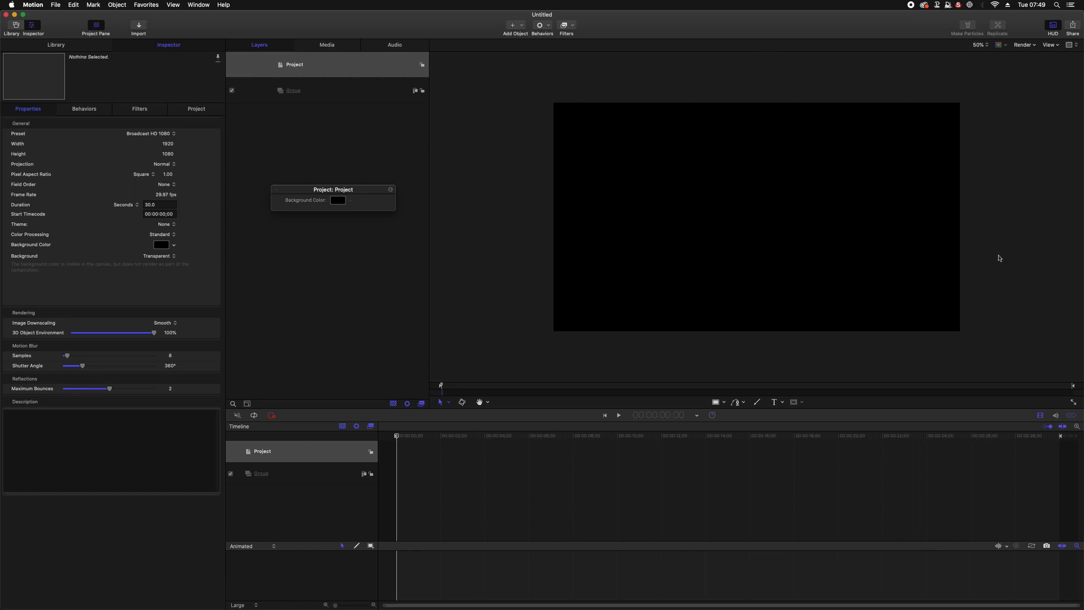
Try the Half and Quarter render resolutions, and set the resolution back to Full.
left_click(1019, 46)
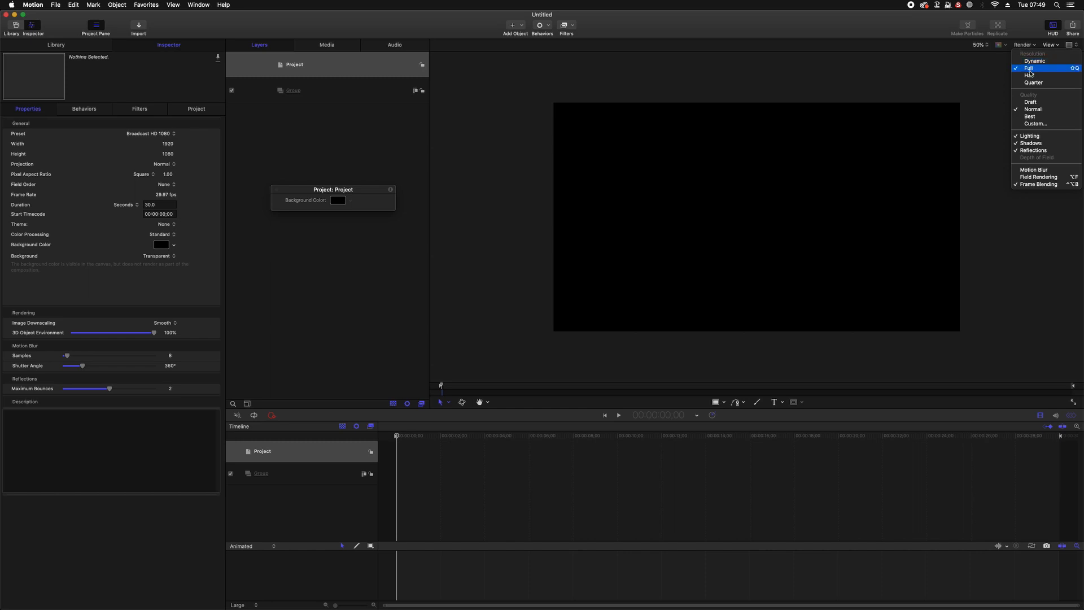
left_click(1030, 68)
left_click(1031, 46)
left_click(1028, 75)
left_click(1024, 45)
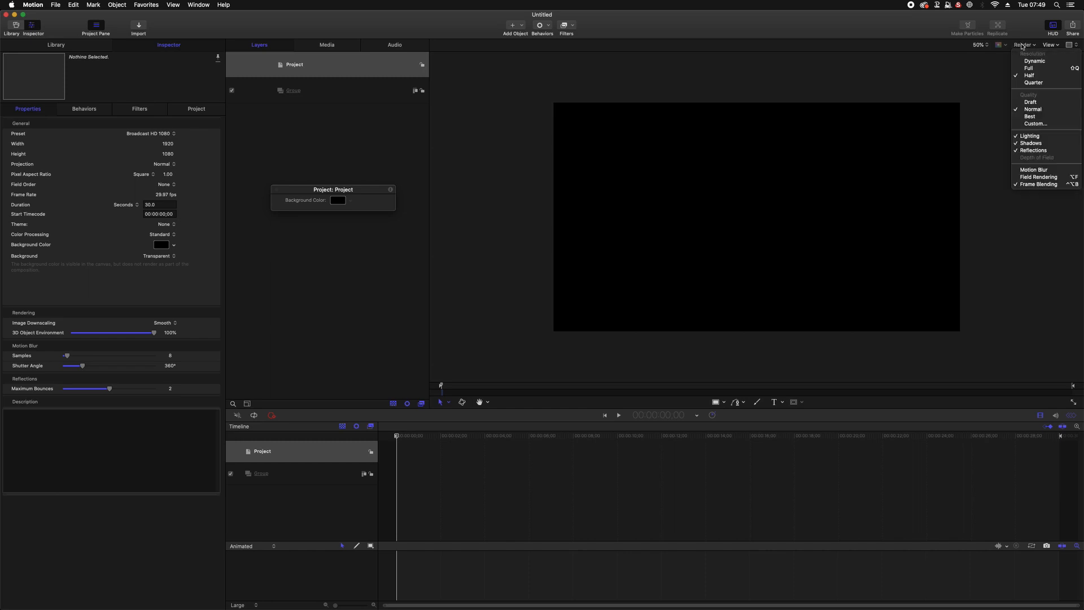
left_click(1028, 83)
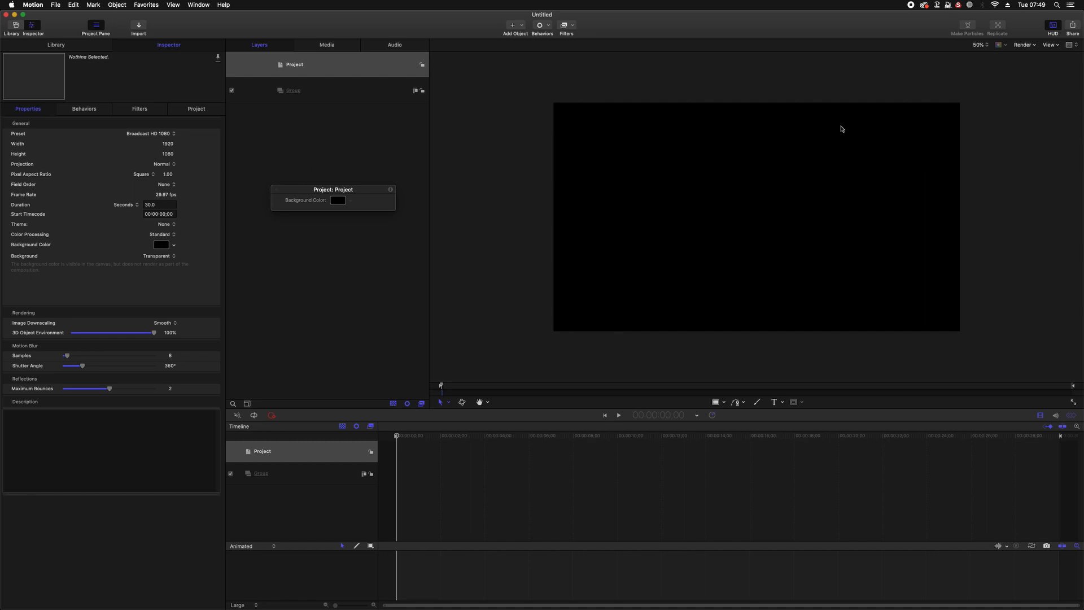
left_click(1024, 46)
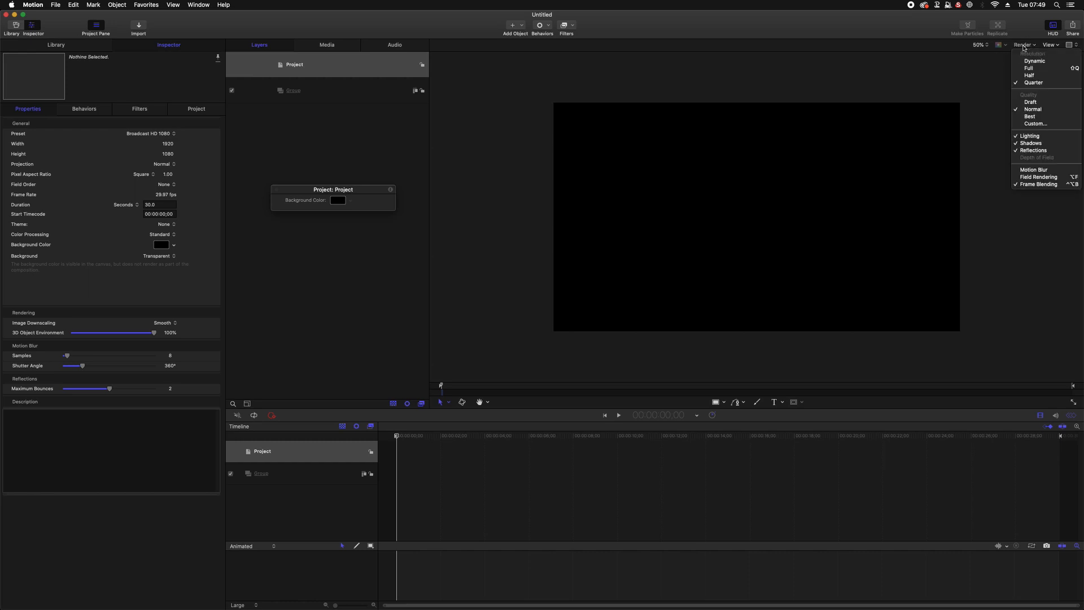
left_click(1027, 84)
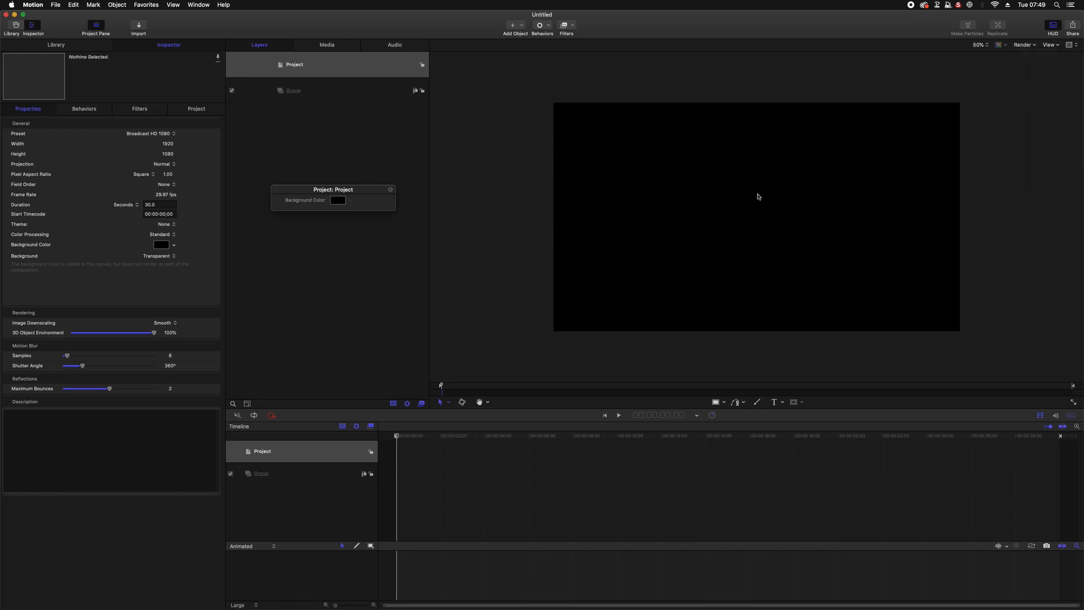
left_click(1025, 45)
left_click(1028, 69)
Review the canvas overlay options, such as rulers, grid, guides and safe zones.
left_click(1050, 45)
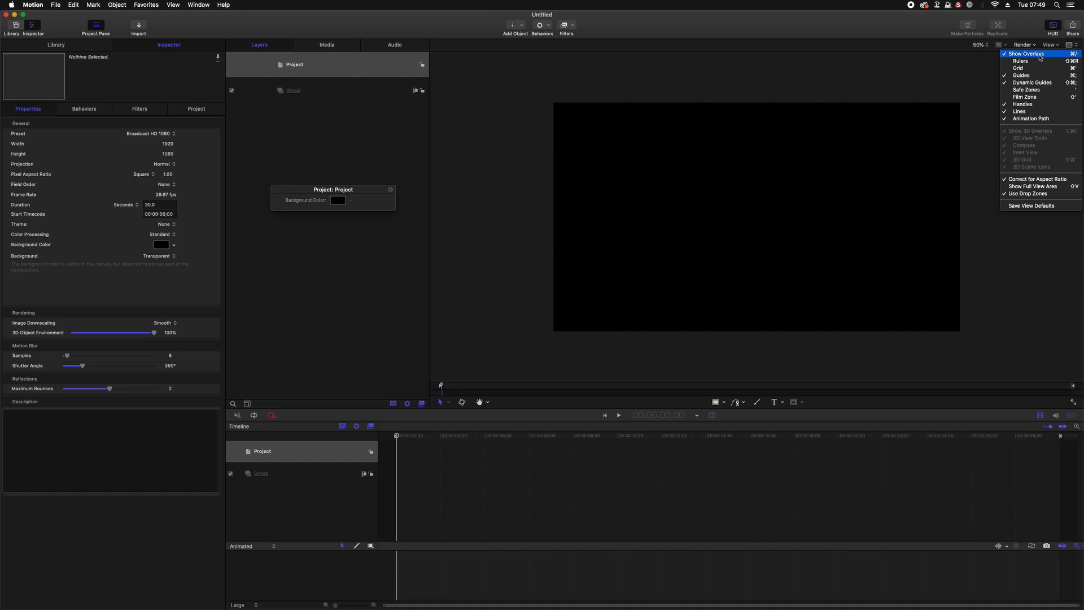
left_click(1030, 83)
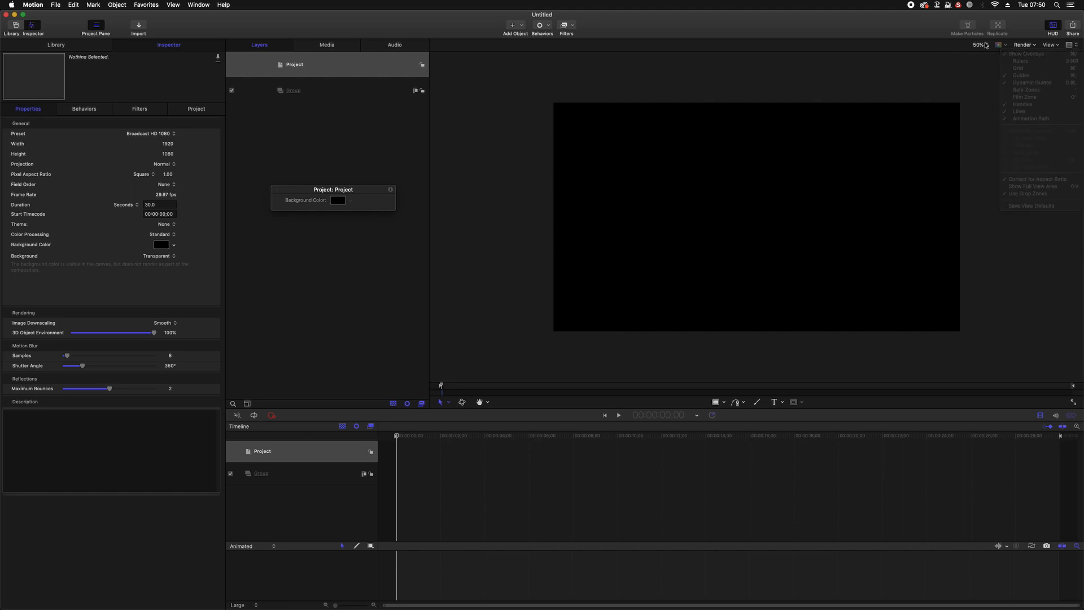
Toggle the HUD off and on, and move it slightly lower over the layers list.
left_click(1053, 28)
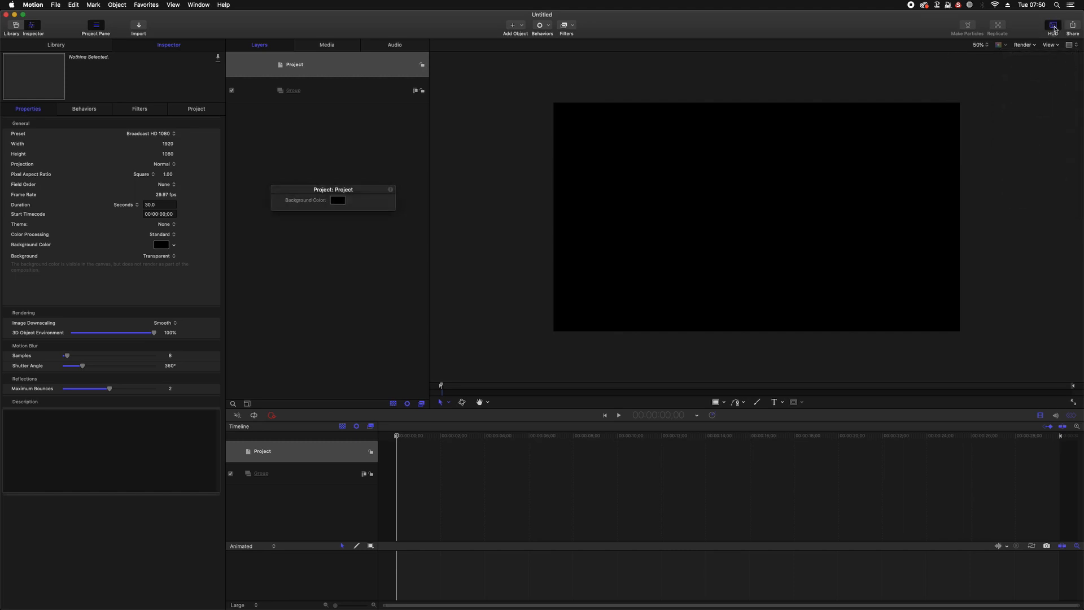
left_click(1053, 26)
left_click(1054, 26)
left_click(1053, 26)
left_click(1054, 26)
left_click_drag(378, 189, 356, 209)
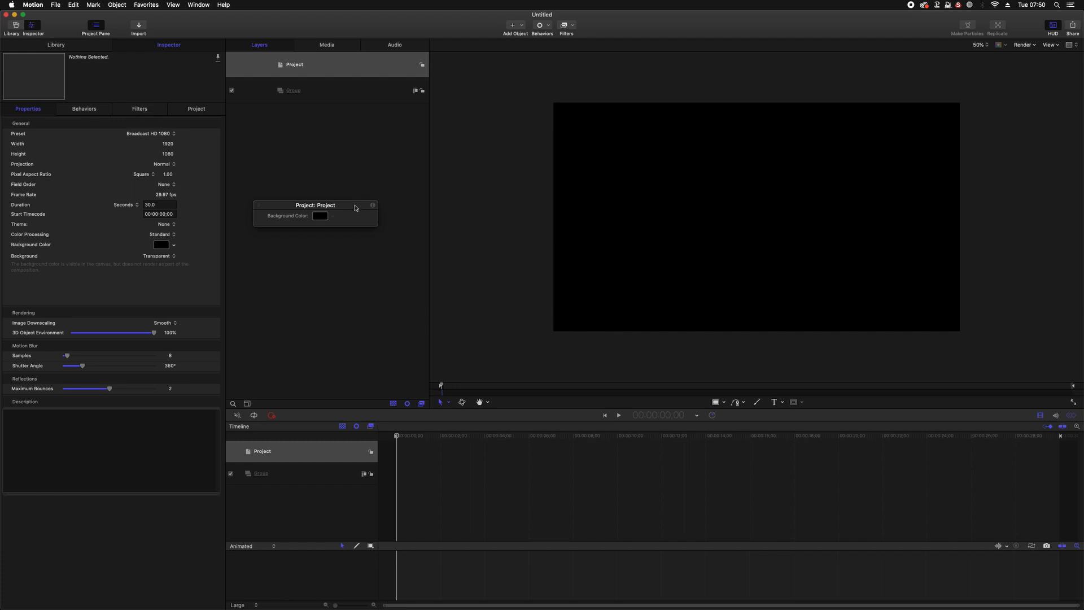
Draw a yellow rectangle on the left part of the canvas, centred at about X -515, Y 32 px.
mouse_move(355, 208)
left_mouse_down()
mouse_move(468, 273)
mouse_move(362, 215)
left_mouse_up()
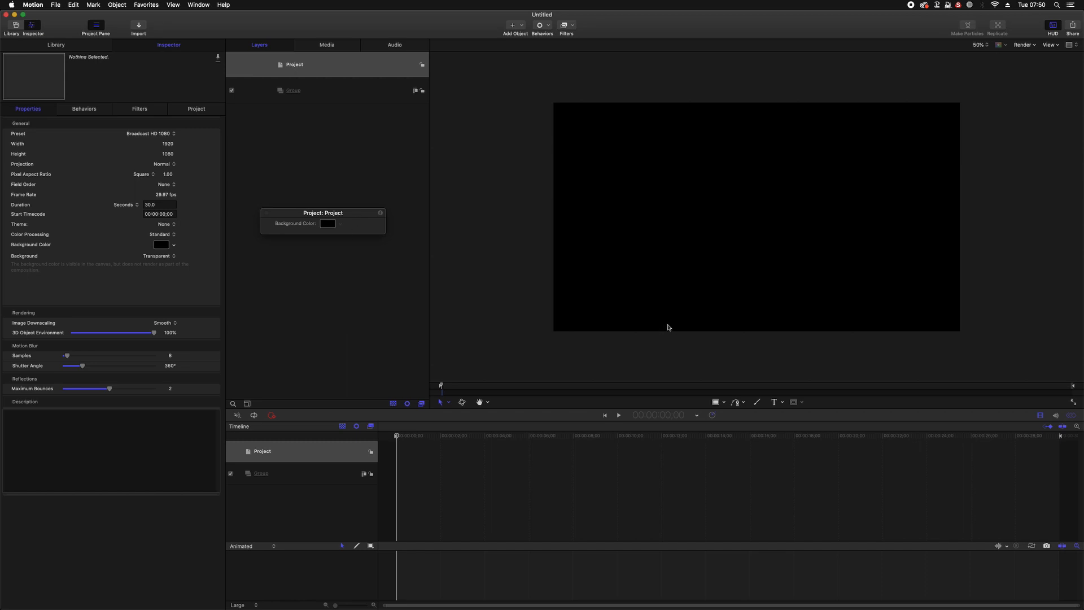
left_click(725, 402)
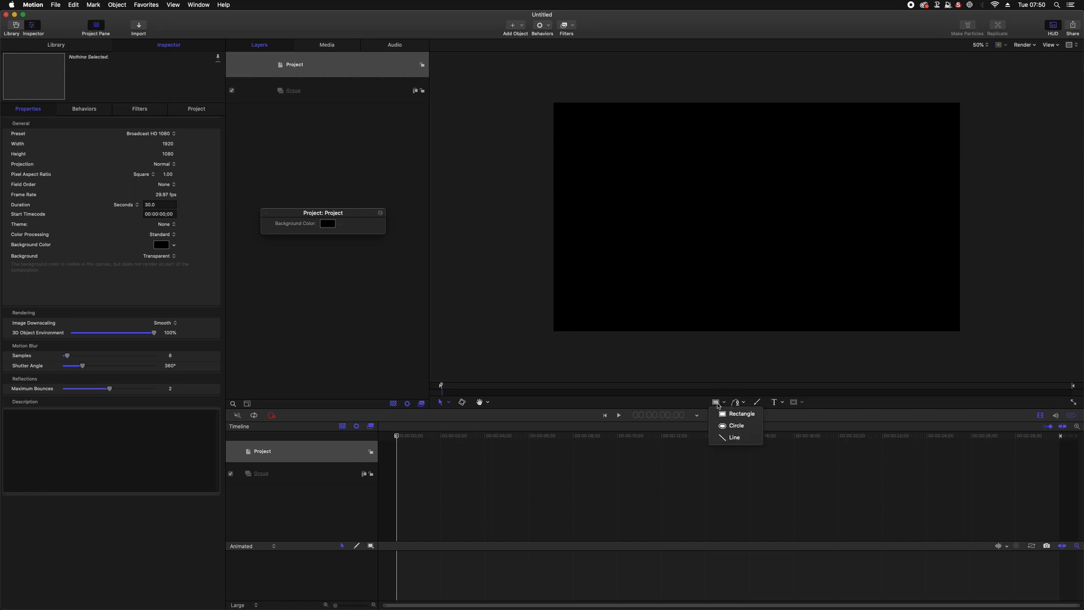
left_click(737, 413)
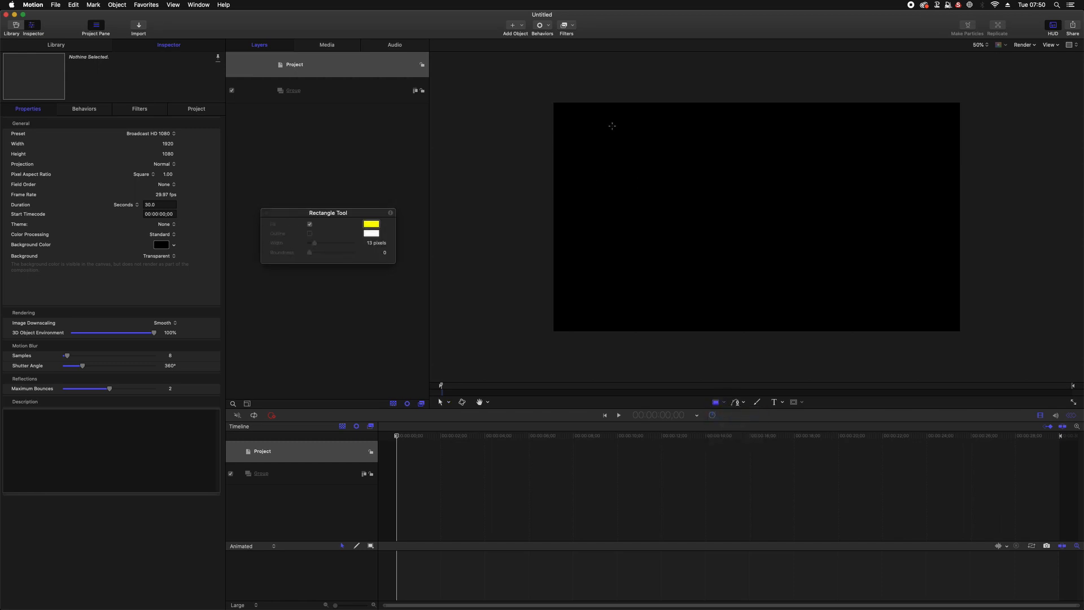
mouse_move(584, 137)
left_mouse_down()
mouse_move(671, 272)
mouse_move(712, 285)
mouse_move(703, 249)
mouse_move(770, 318)
mouse_move(696, 247)
mouse_move(806, 248)
mouse_move(681, 245)
mouse_move(710, 284)
left_mouse_up()
Set the Rectangle tool's fill colour to Magenta in the HUD.
left_click(352, 115)
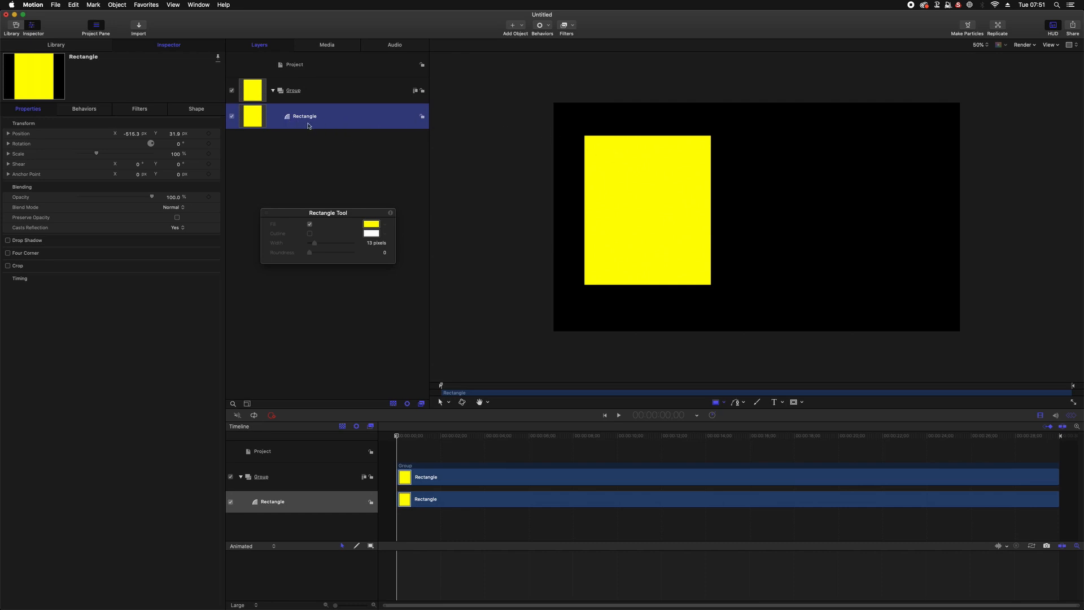
mouse_move(367, 213)
left_mouse_down()
mouse_move(371, 176)
mouse_move(371, 206)
left_mouse_up()
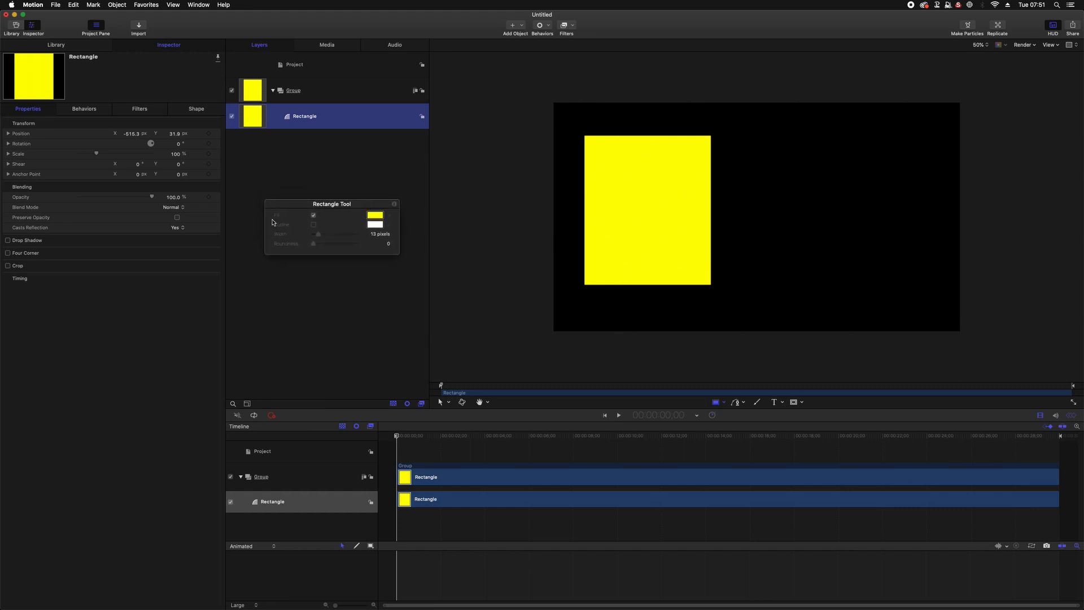
left_click(377, 216)
left_click(178, 271)
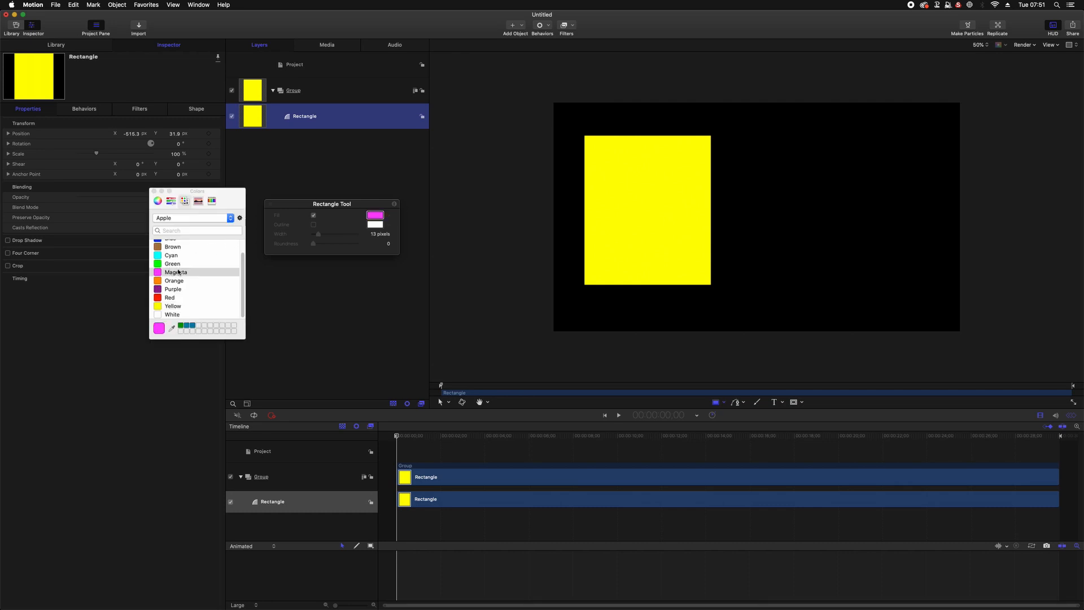
Change the drawn rectangle's own fill colour to Magenta.
left_click(309, 145)
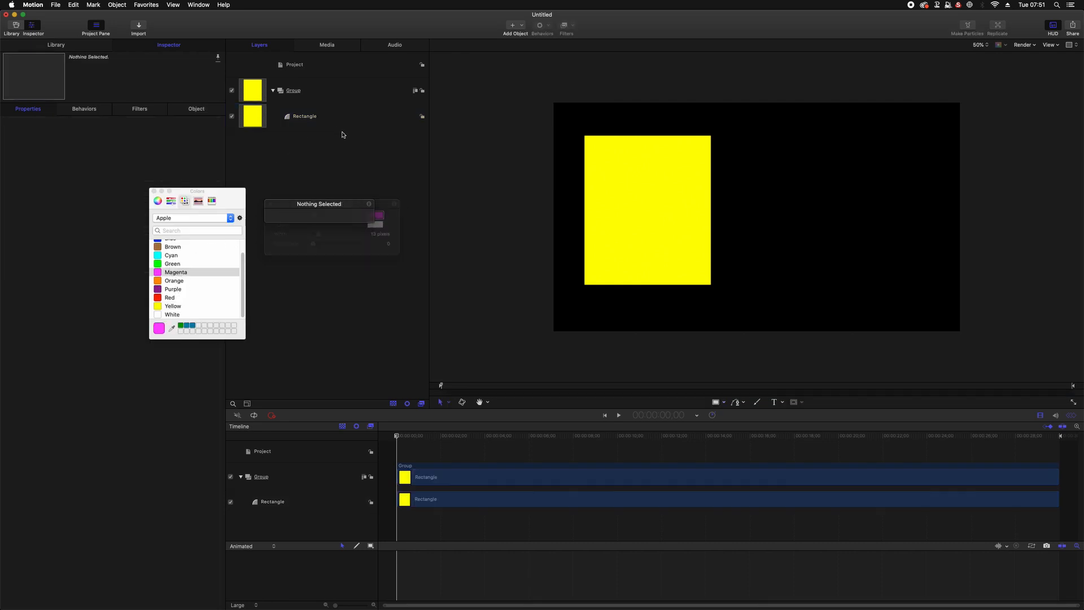
left_click(361, 91)
left_click(354, 117)
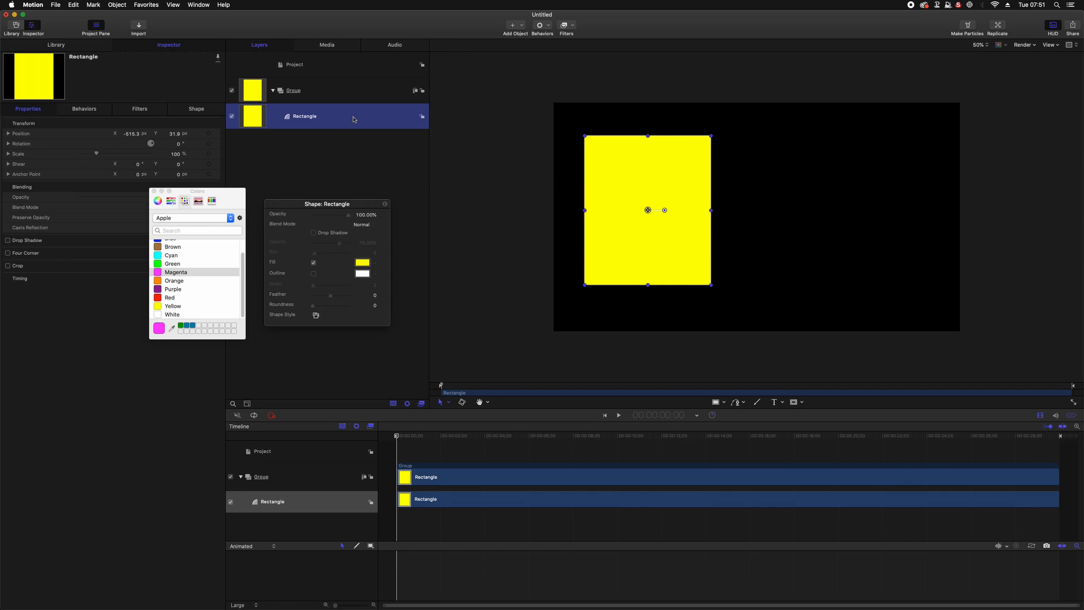
left_click(362, 262)
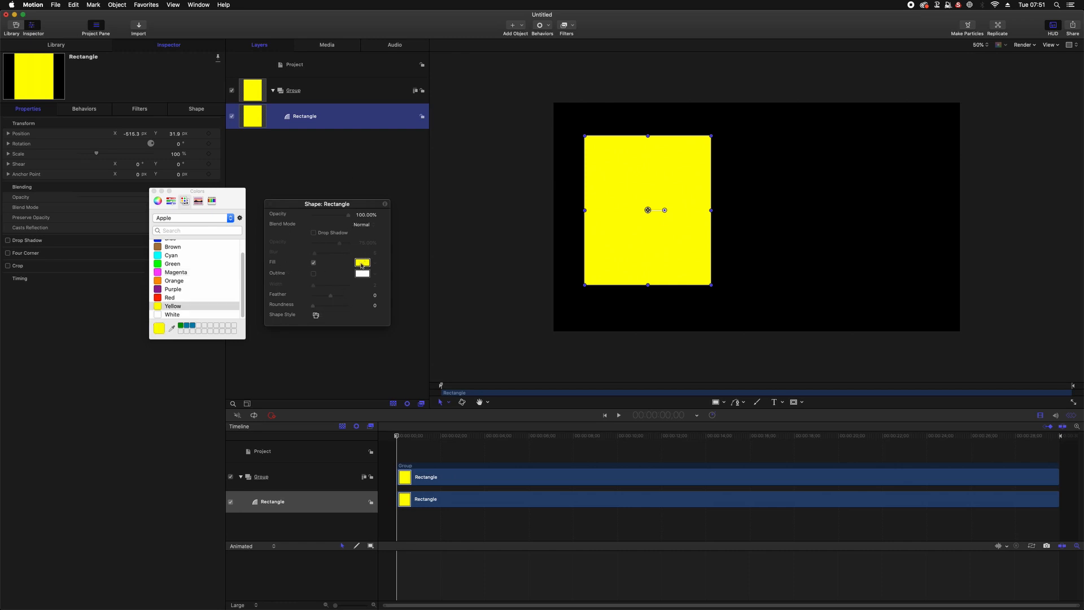
left_click(173, 273)
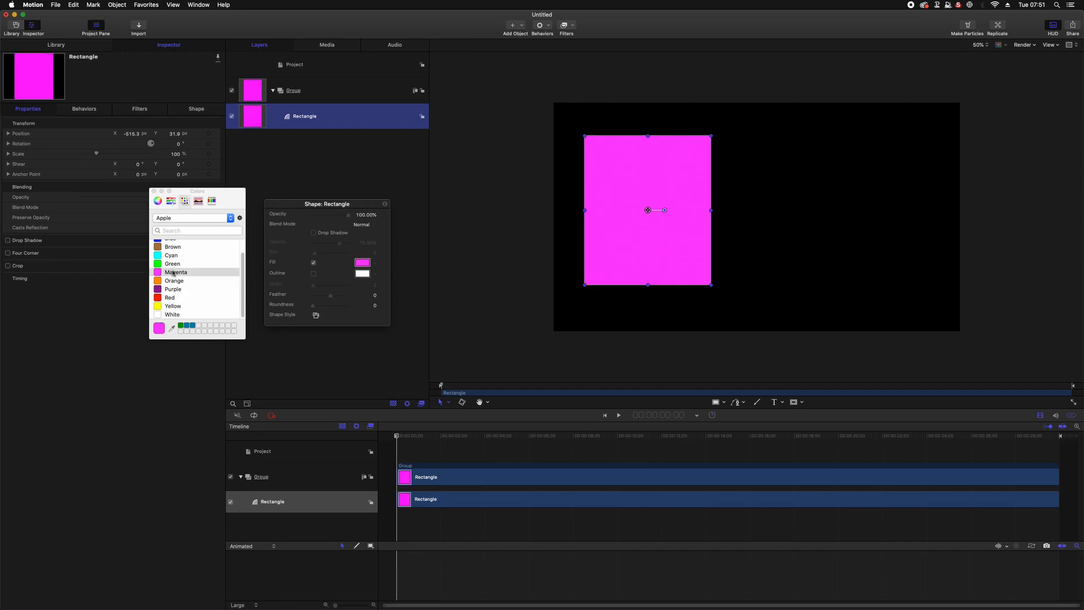
left_click_drag(362, 202, 365, 179)
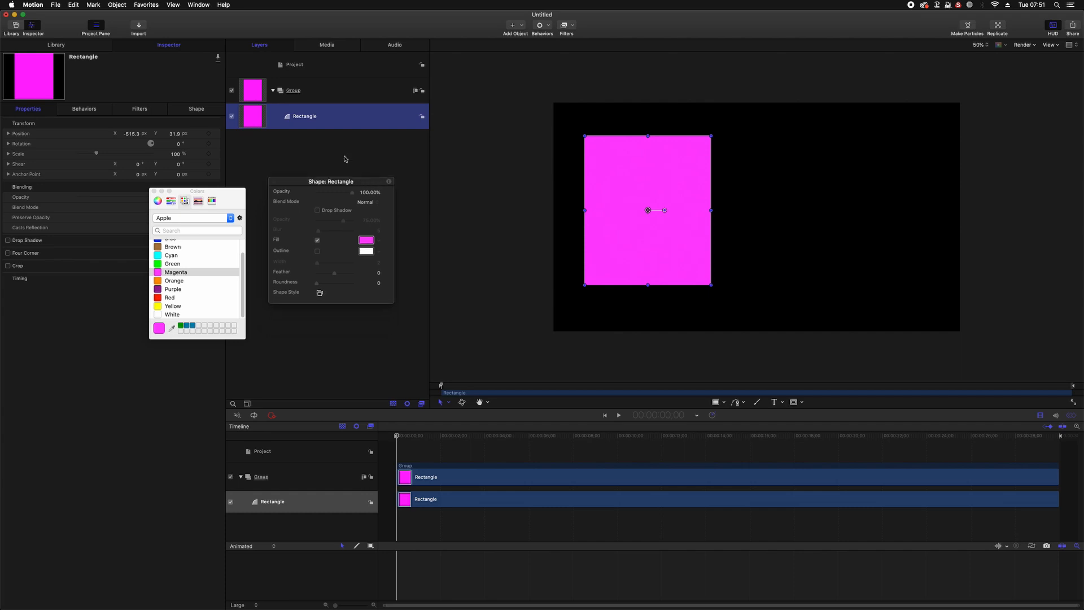
Draw a circle overlapping the rectangle's right edge, centred at about X 65, Y -45 px.
left_click(725, 403)
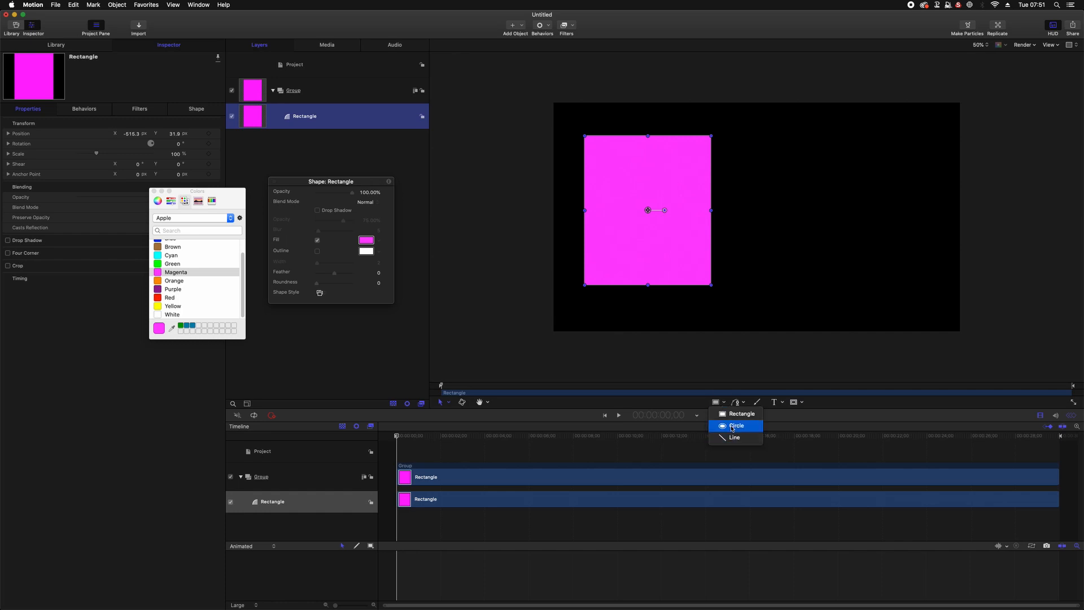
left_click(732, 426)
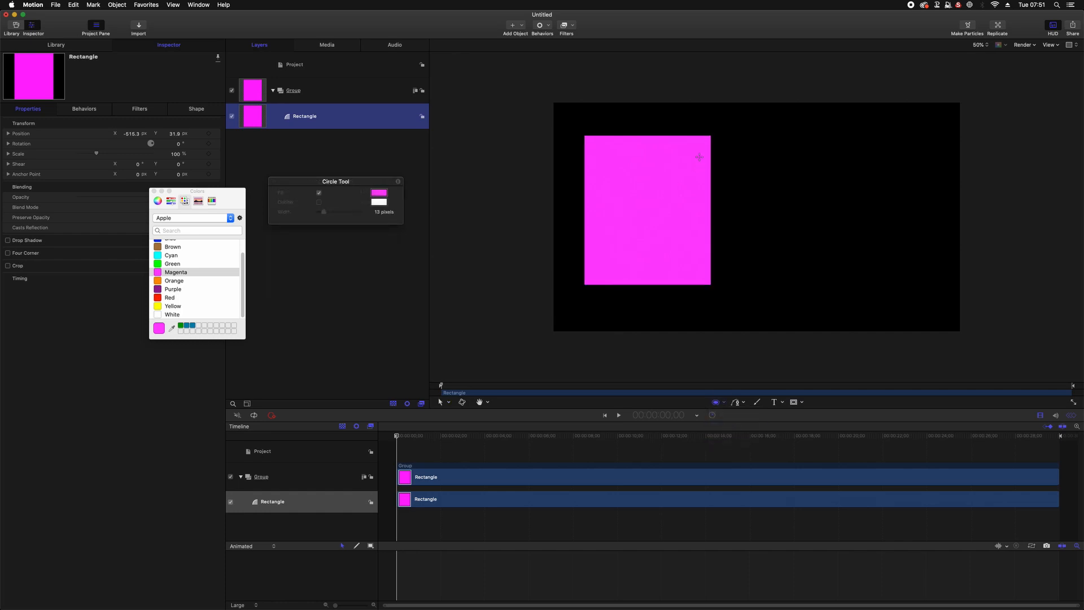
left_click_drag(692, 148, 848, 301)
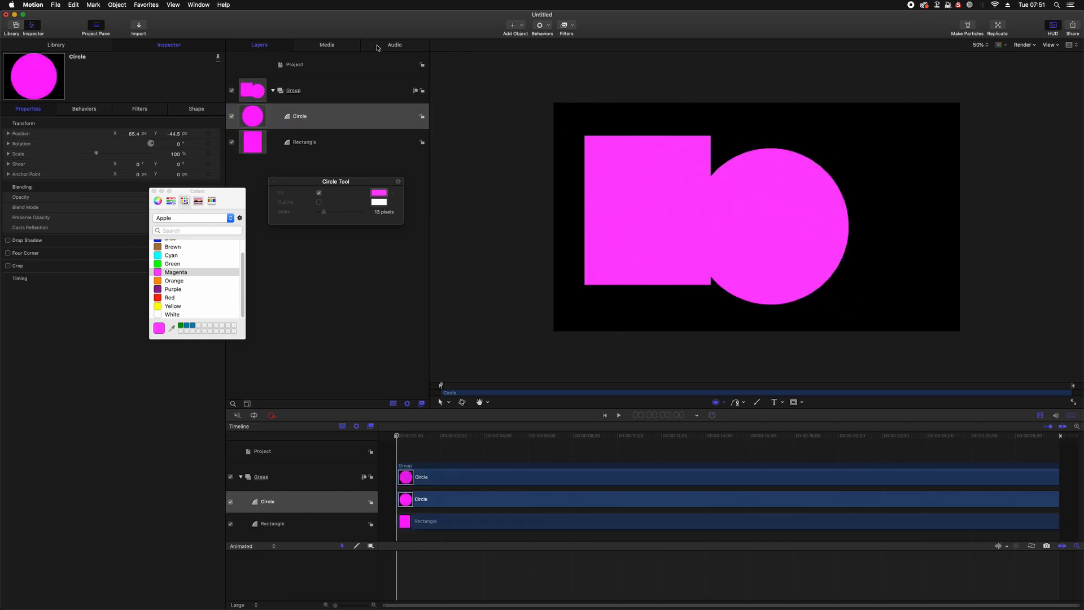
Set the circle's fill colour to Cyan.
left_click(358, 145)
left_click(363, 117)
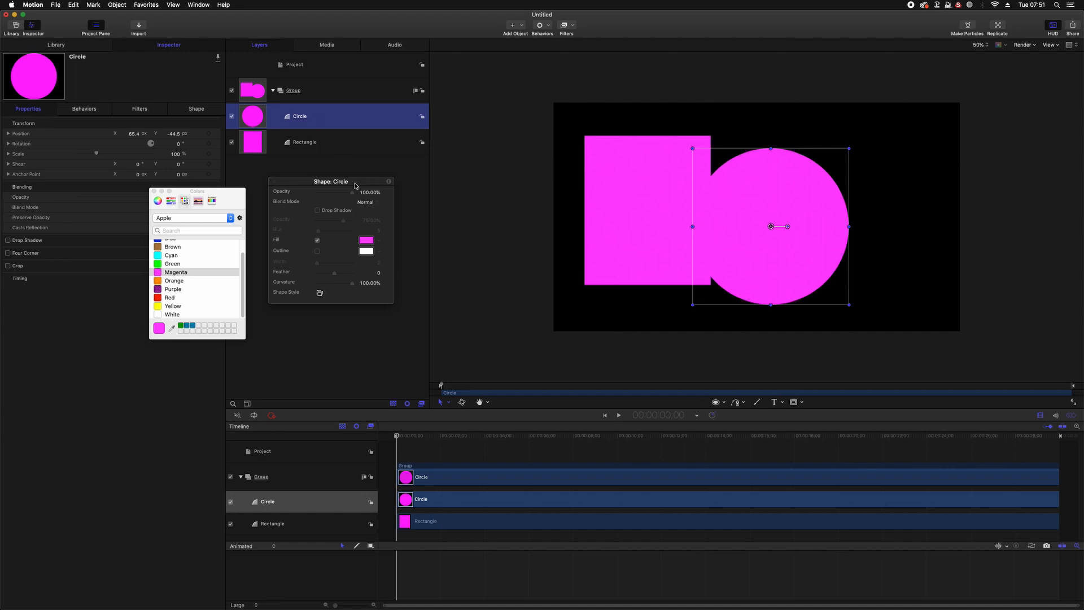
left_click_drag(354, 182, 366, 182)
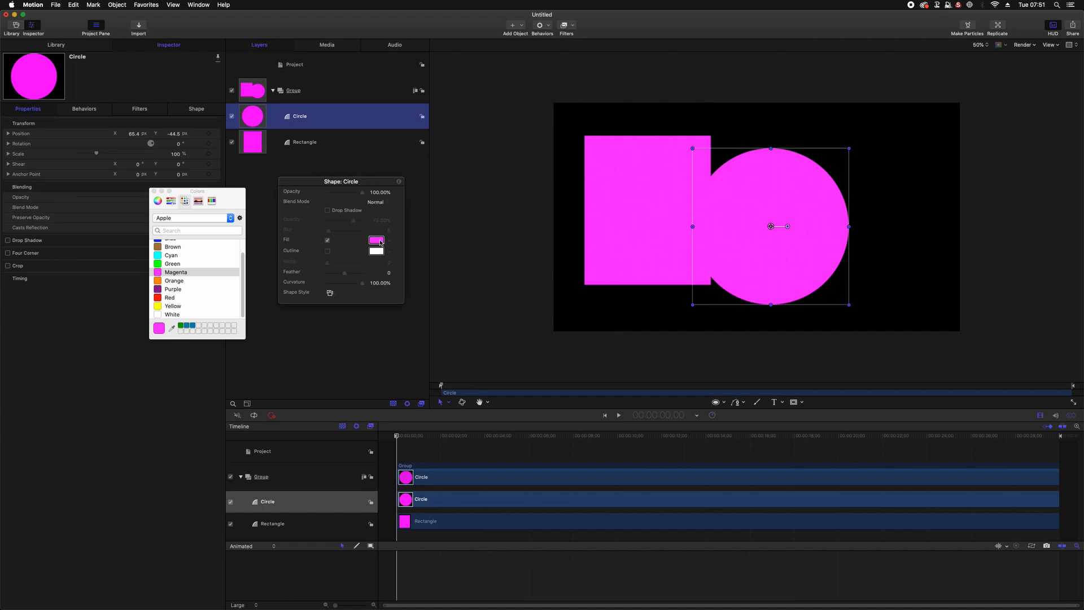
left_click_drag(238, 202, 259, 212)
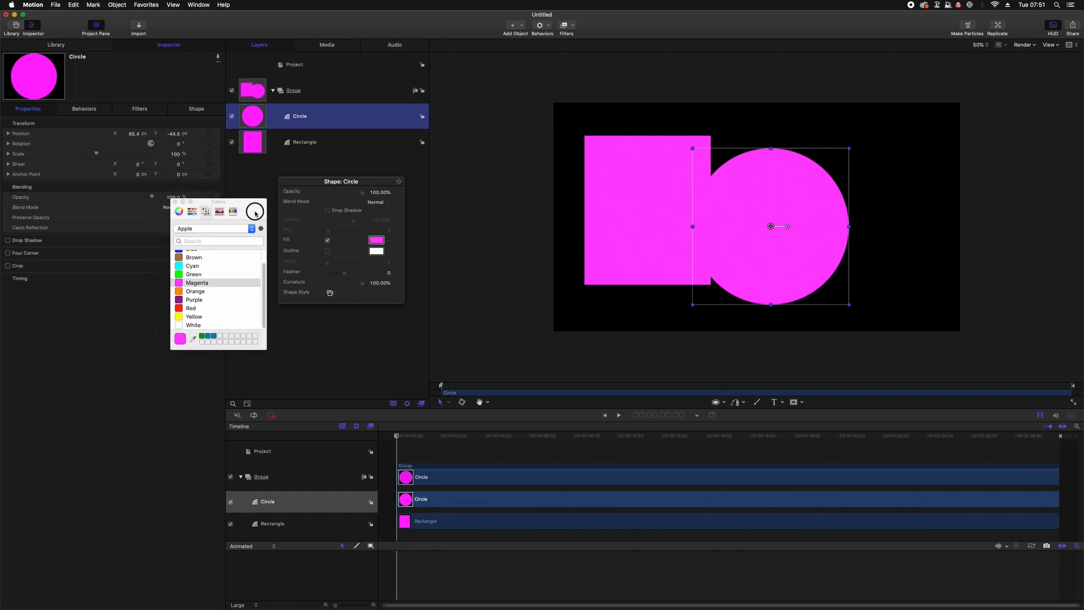
scroll(187, 297, "up", 1)
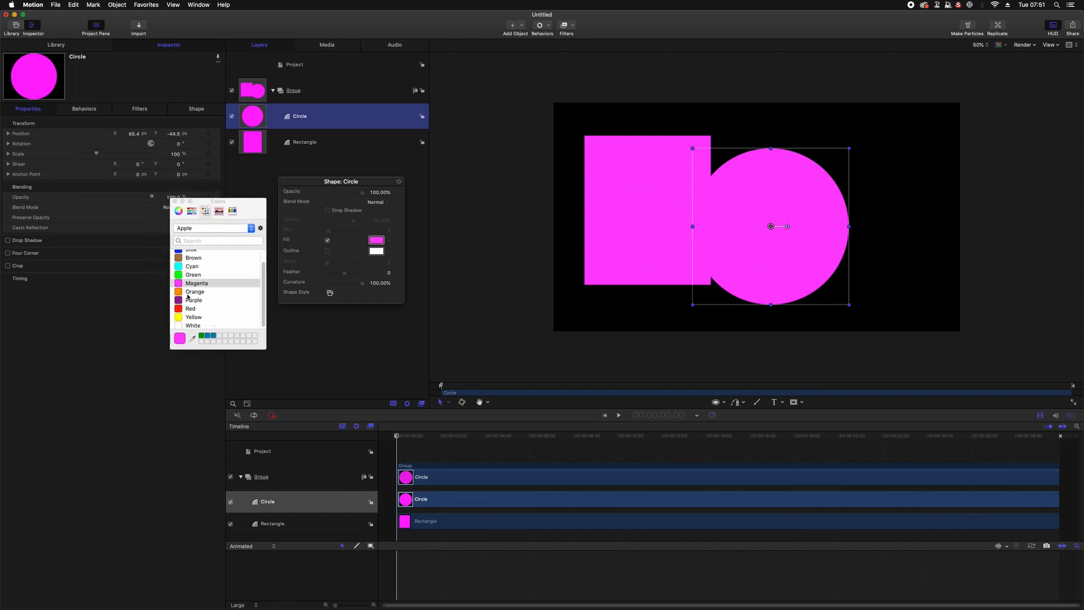
left_click(193, 266)
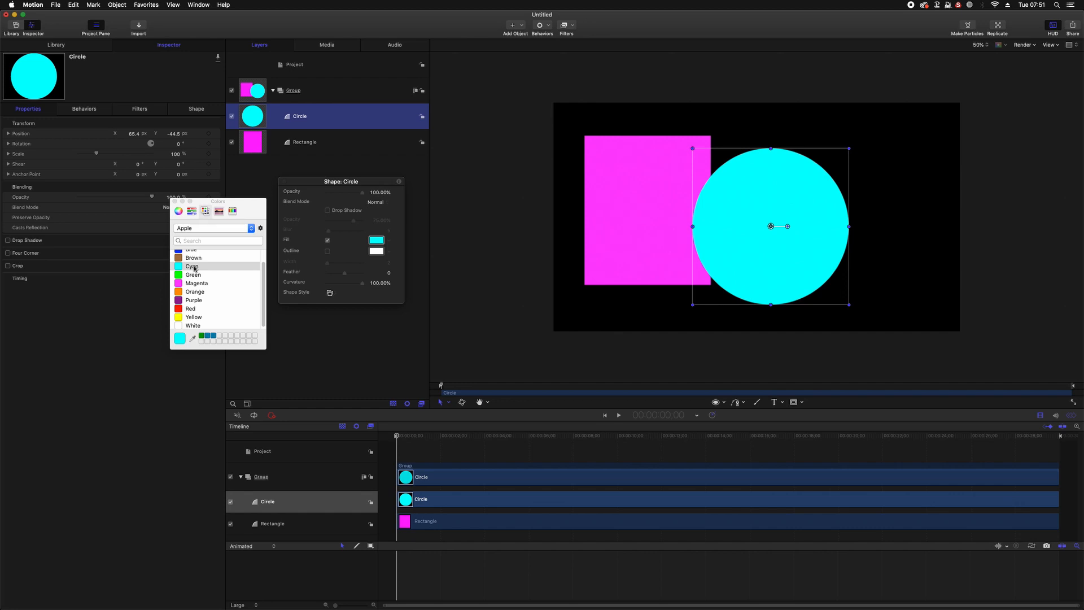
Draw a diagonal white line, 13 pixels wide, from the canvas's upper right down into the circle.
left_click(723, 402)
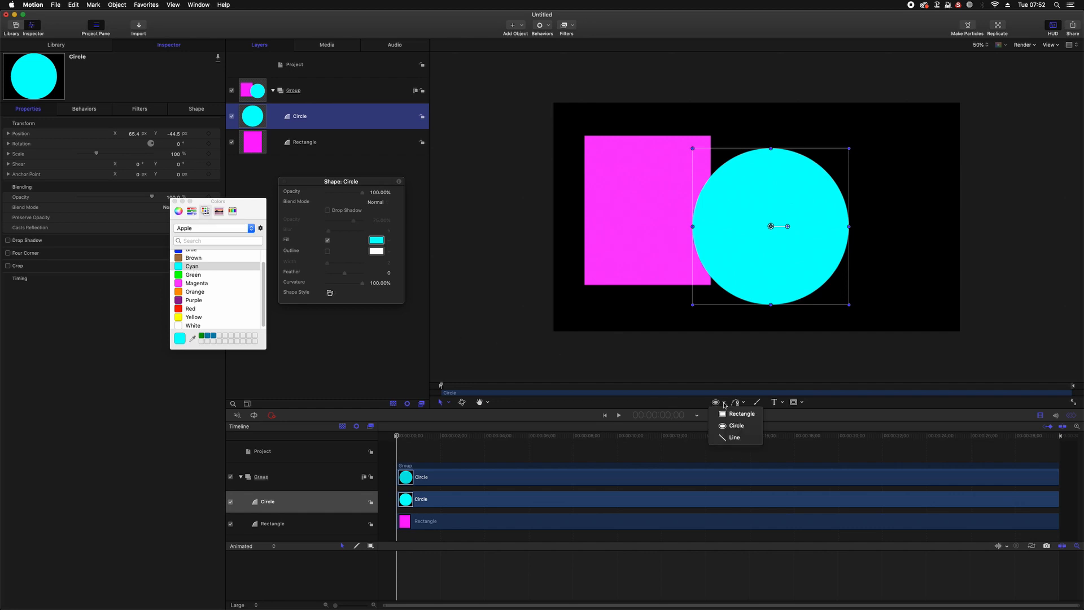
left_click(733, 438)
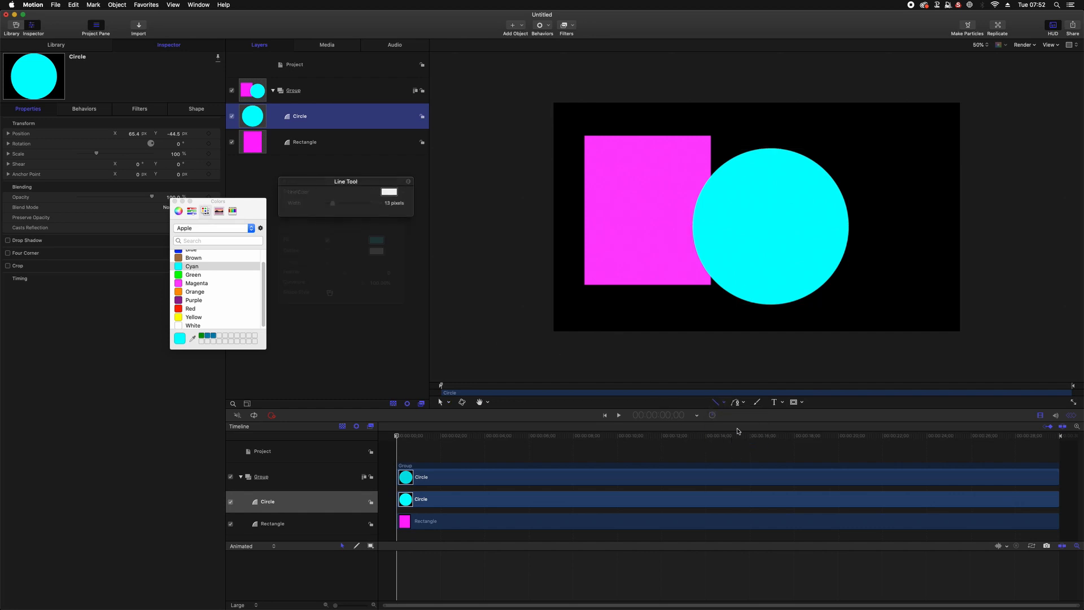
left_click_drag(925, 131, 795, 273)
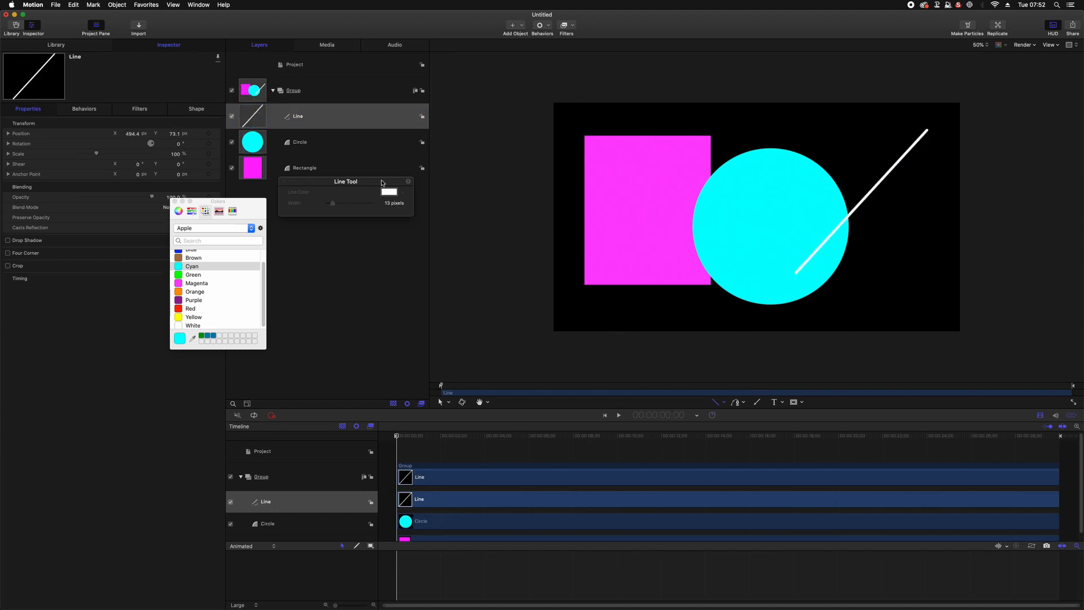
Set the line's outline colour to Yellow.
left_click_drag(382, 183, 382, 216)
left_click(365, 138)
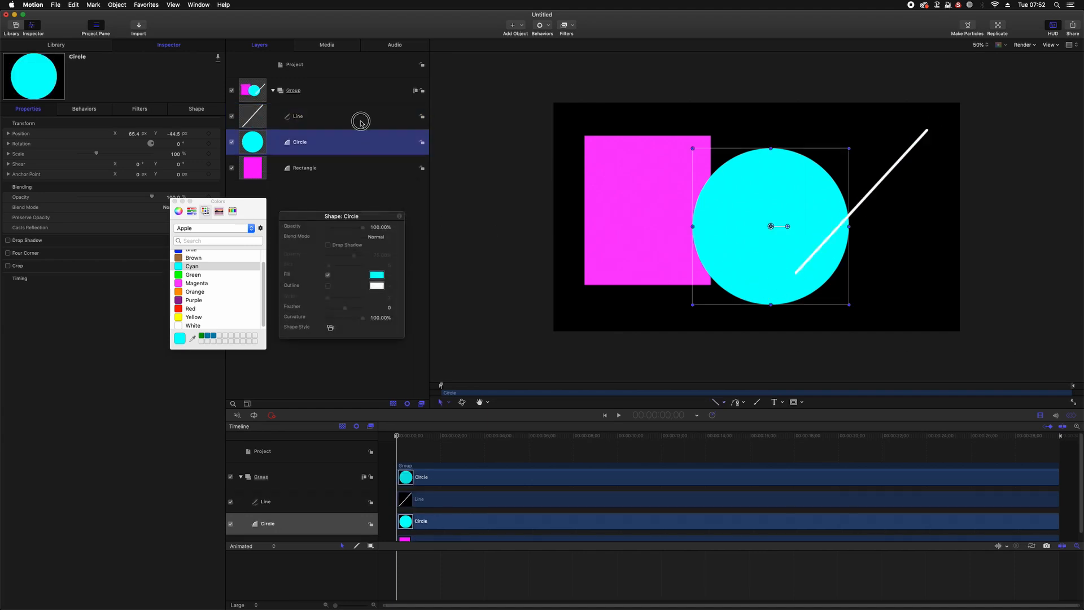
left_click(360, 121)
left_click_drag(367, 215, 368, 199)
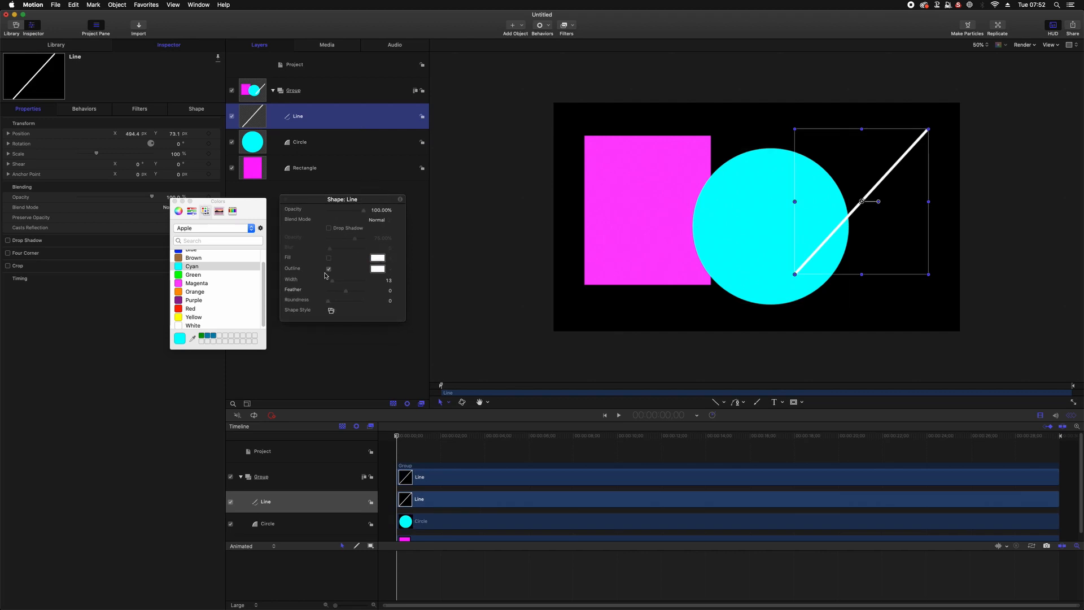
left_click(377, 269)
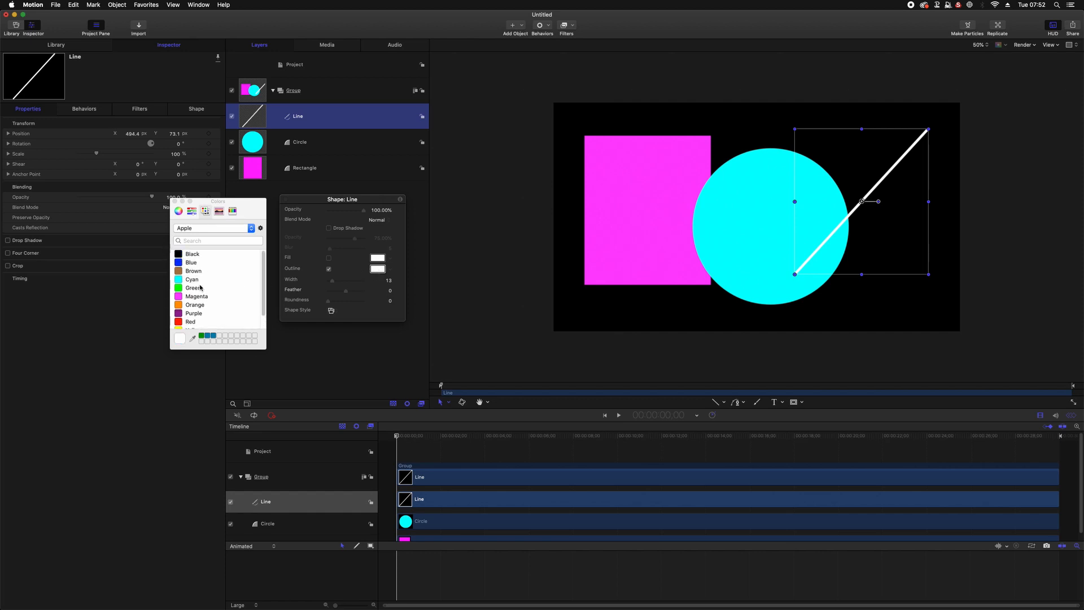
left_click(196, 317)
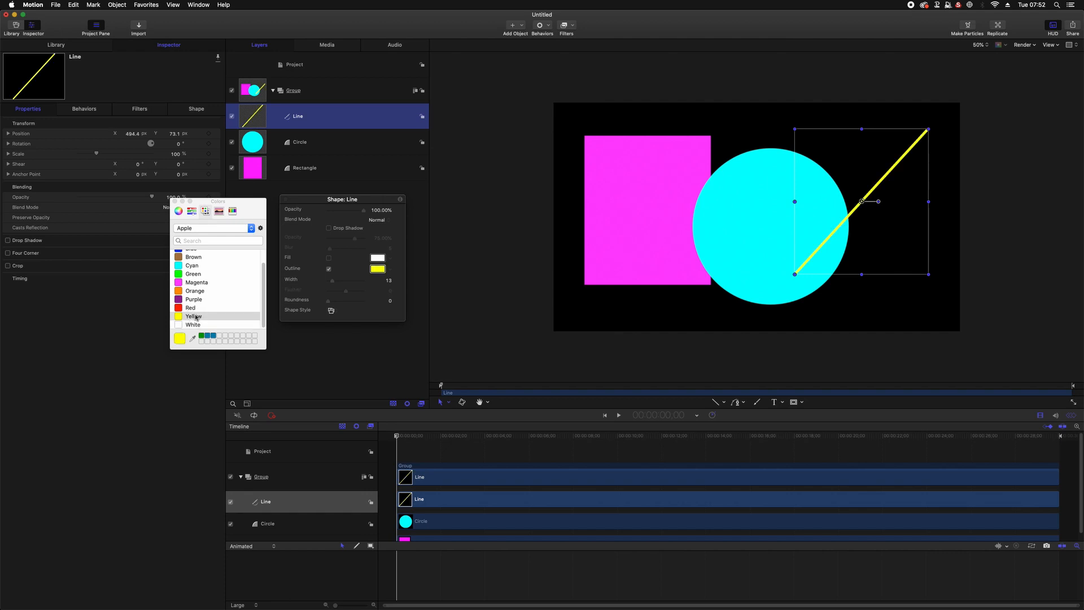
Close the HUD and the Colors window.
left_click_drag(388, 198, 377, 253)
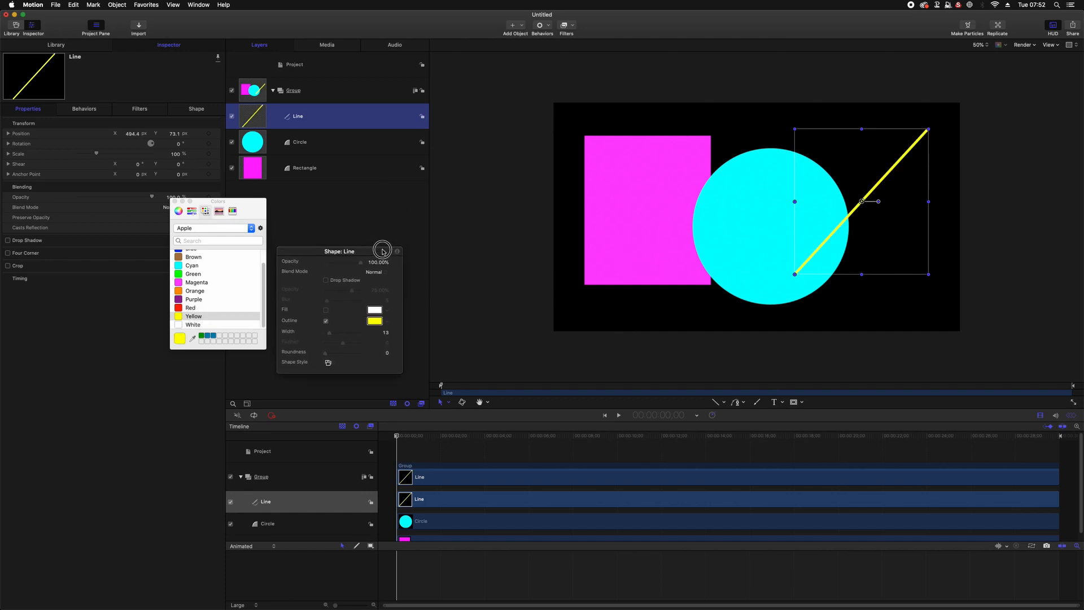
left_click(282, 252)
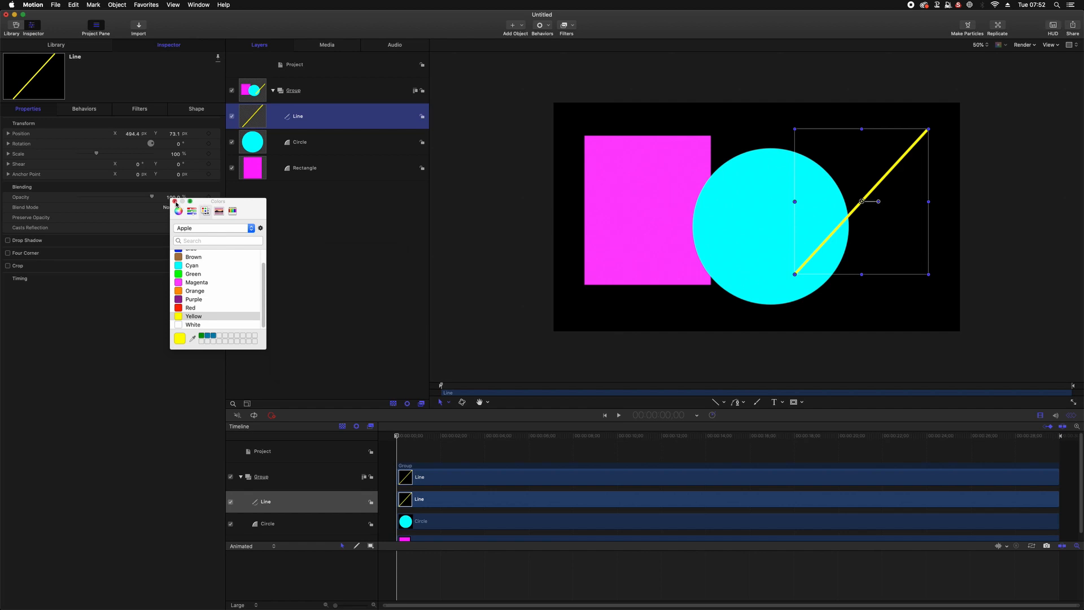
left_click(175, 201)
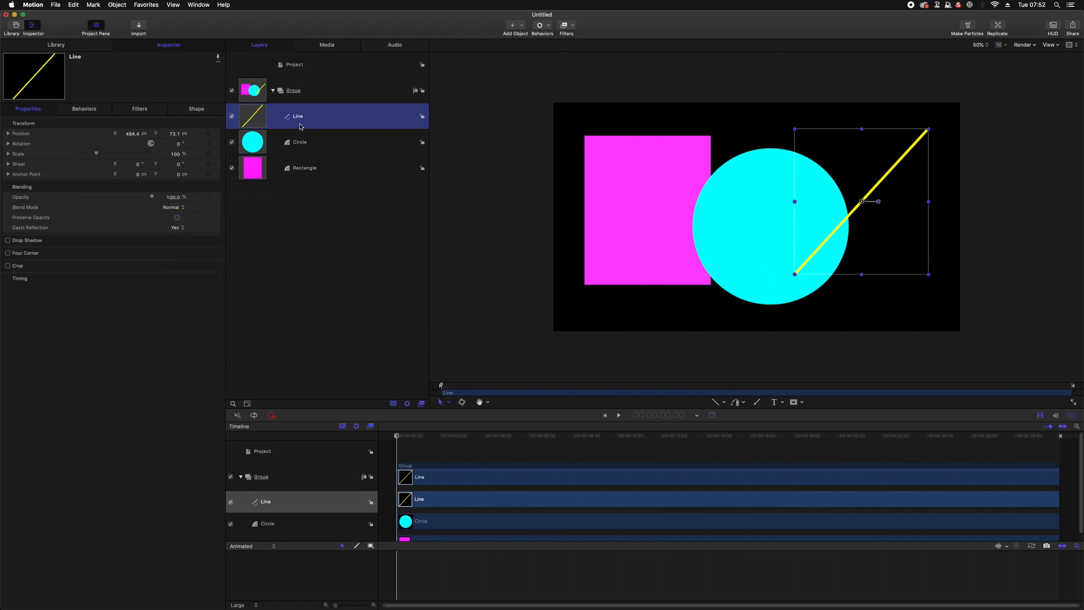
Try to move the Rectangle layer above the other shapes in the layers list, and undo the move.
left_click(333, 144)
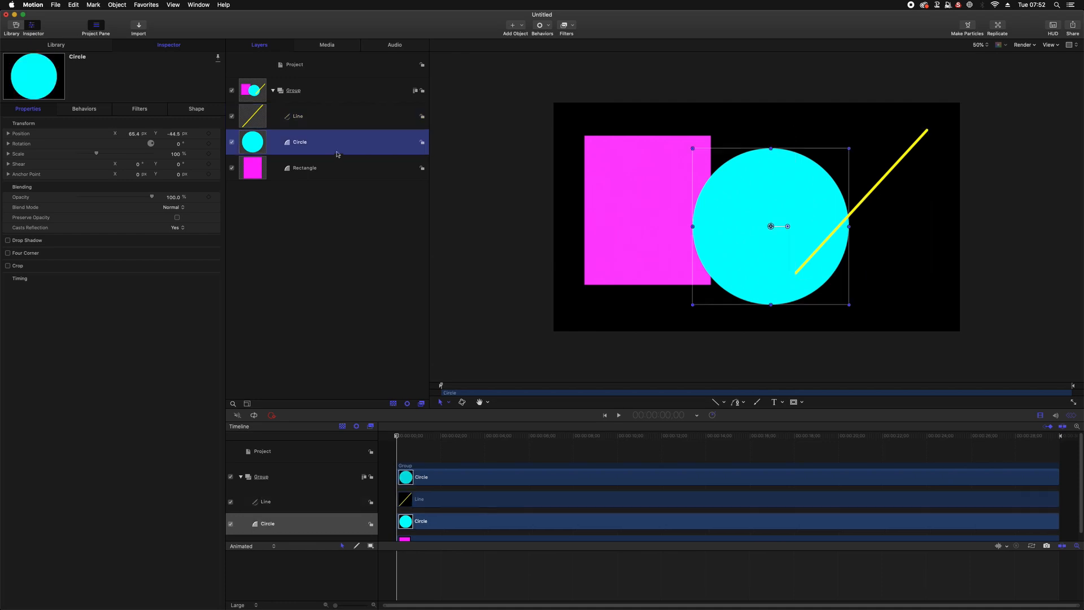
left_click(344, 167)
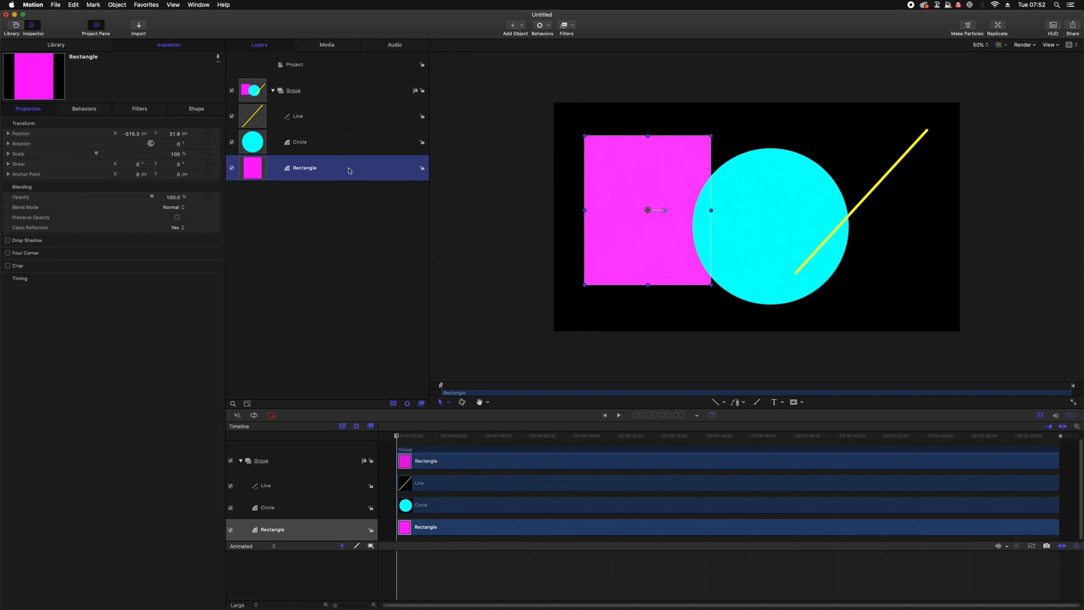
mouse_move(349, 170)
left_mouse_down()
mouse_move(290, 121)
mouse_move(304, 130)
mouse_move(305, 105)
mouse_move(310, 150)
mouse_move(300, 101)
mouse_move(305, 129)
mouse_move(269, 131)
mouse_move(312, 169)
mouse_move(339, 168)
left_mouse_up()
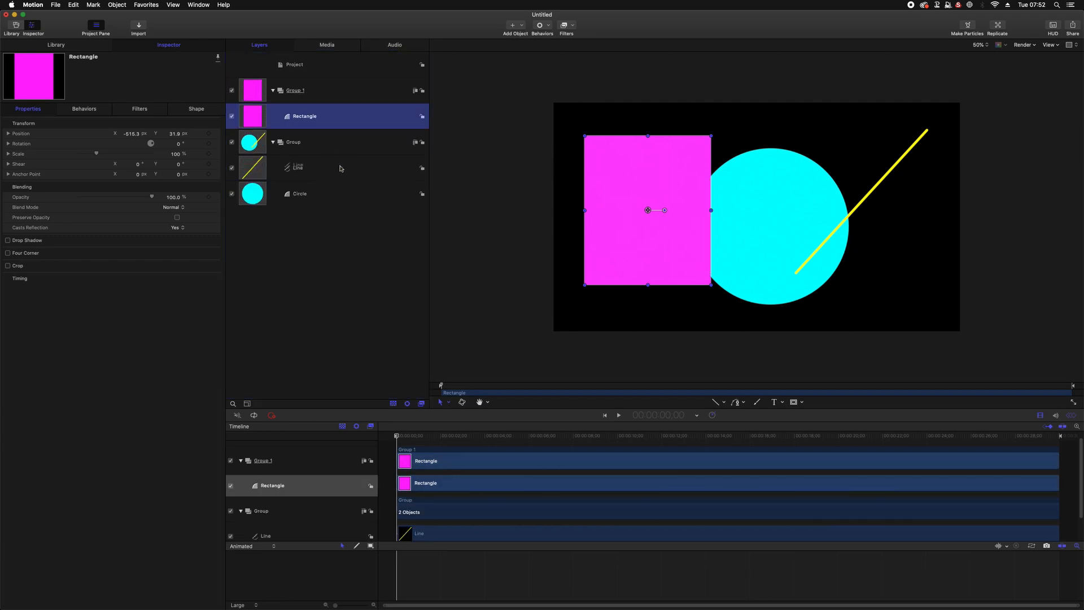
left_click(73, 5)
left_click(77, 17)
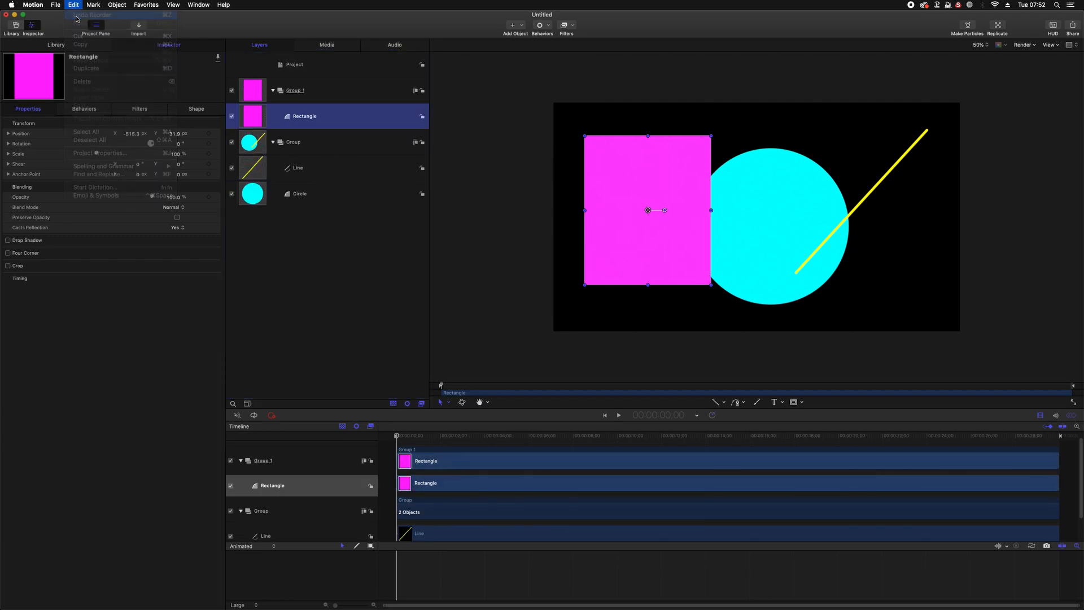
Move the Rectangle layer between the Line and Circle layers, and select the Line layer.
left_click_drag(345, 174, 291, 134)
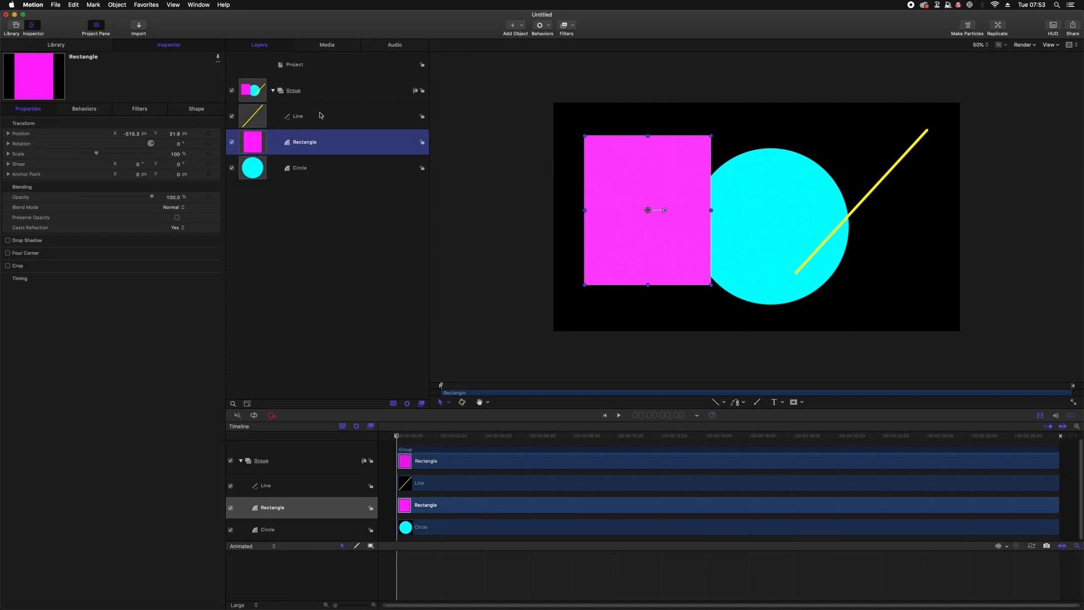
left_click(350, 118)
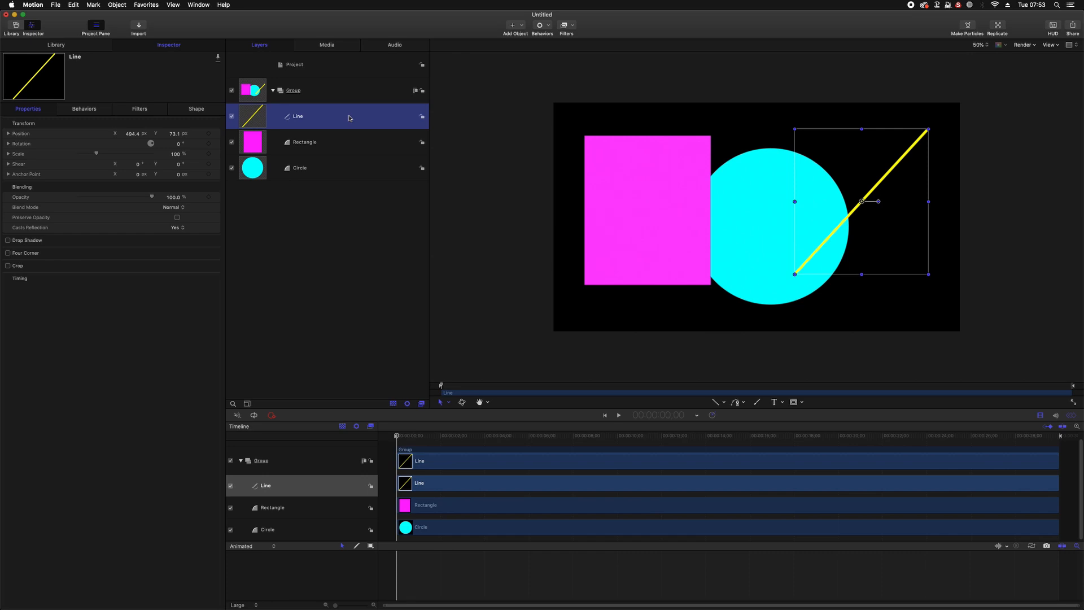
Move the magenta rectangle with the Transform tool to about X 411, Y -100, overlapping the circle and the line.
left_click(343, 143)
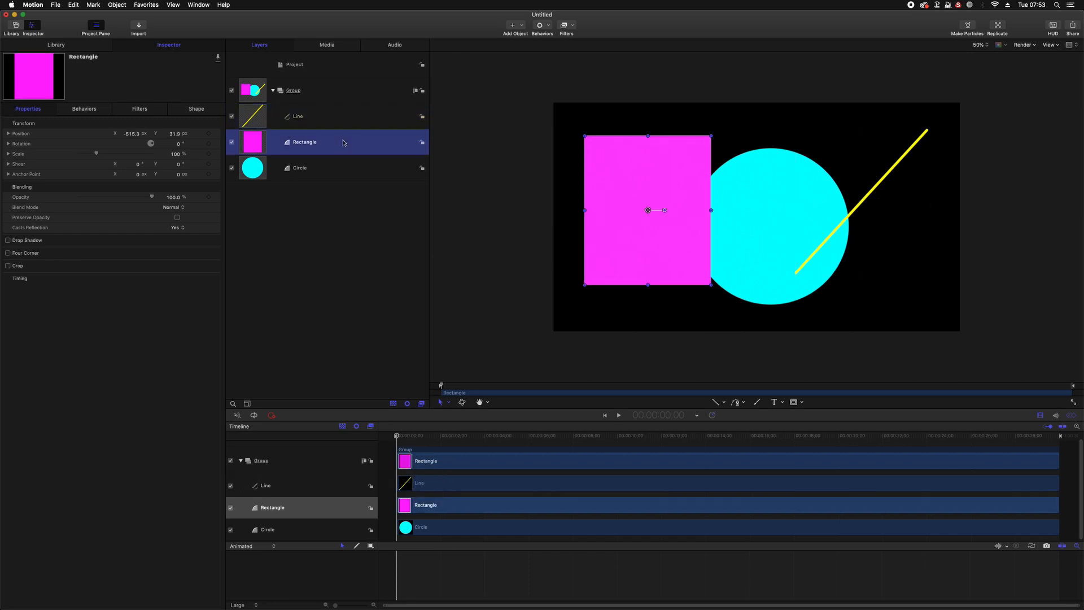
left_click(339, 173)
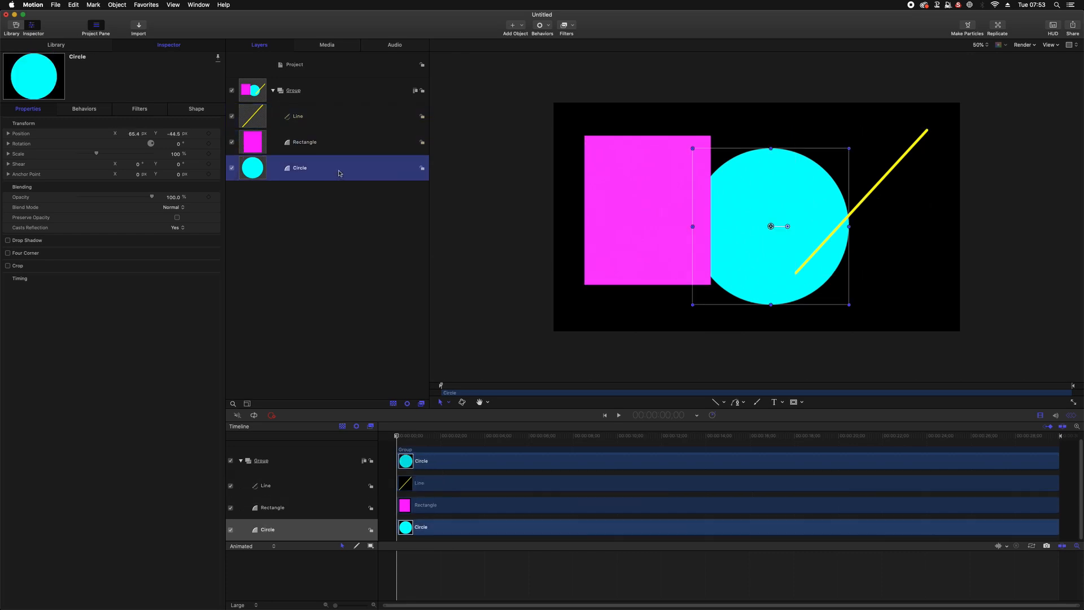
left_click(365, 145)
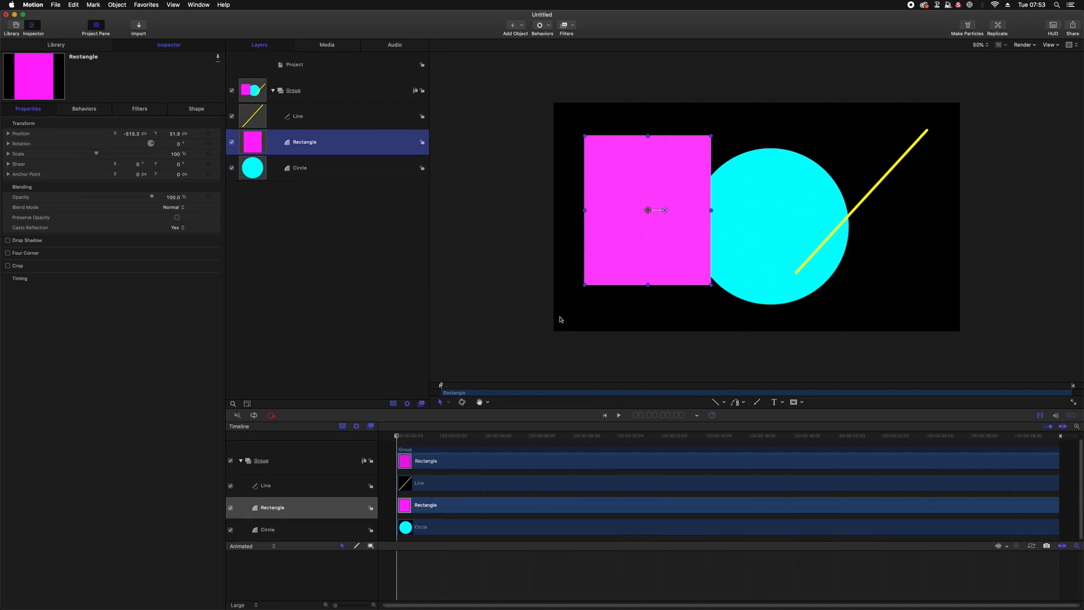
left_click(448, 402)
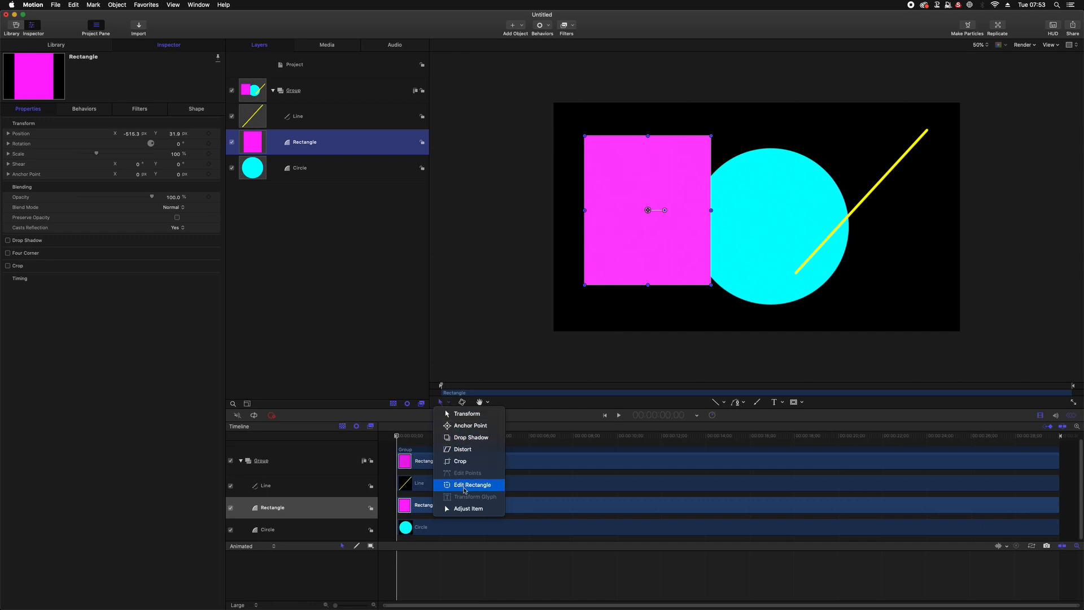
left_click(476, 414)
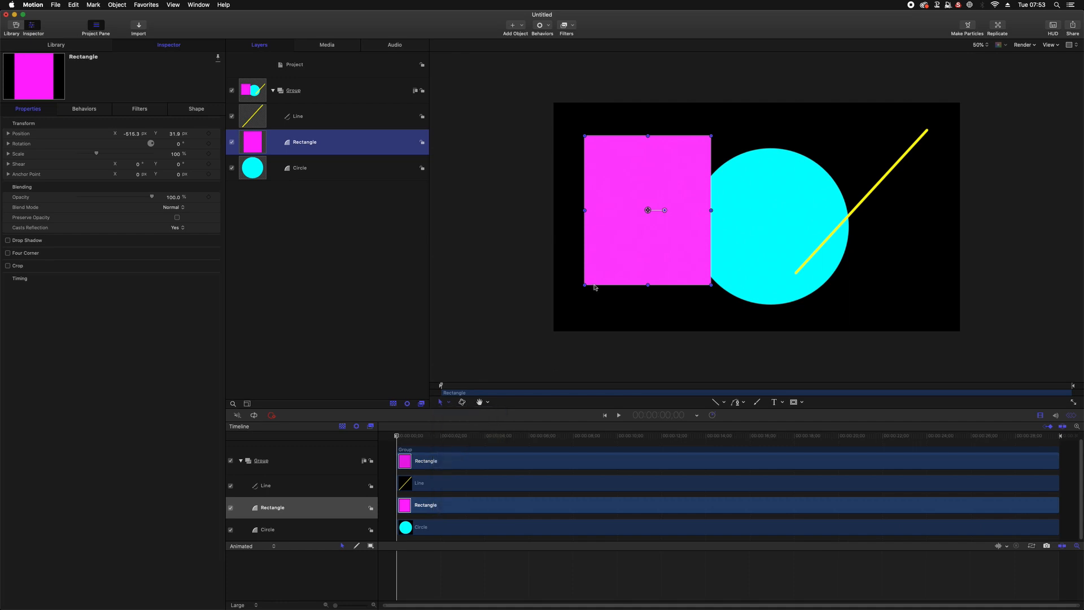
left_click_drag(610, 264, 797, 293)
Compare the layer order in the layers list and the timeline by selecting the group and its shapes in each.
left_click(349, 117)
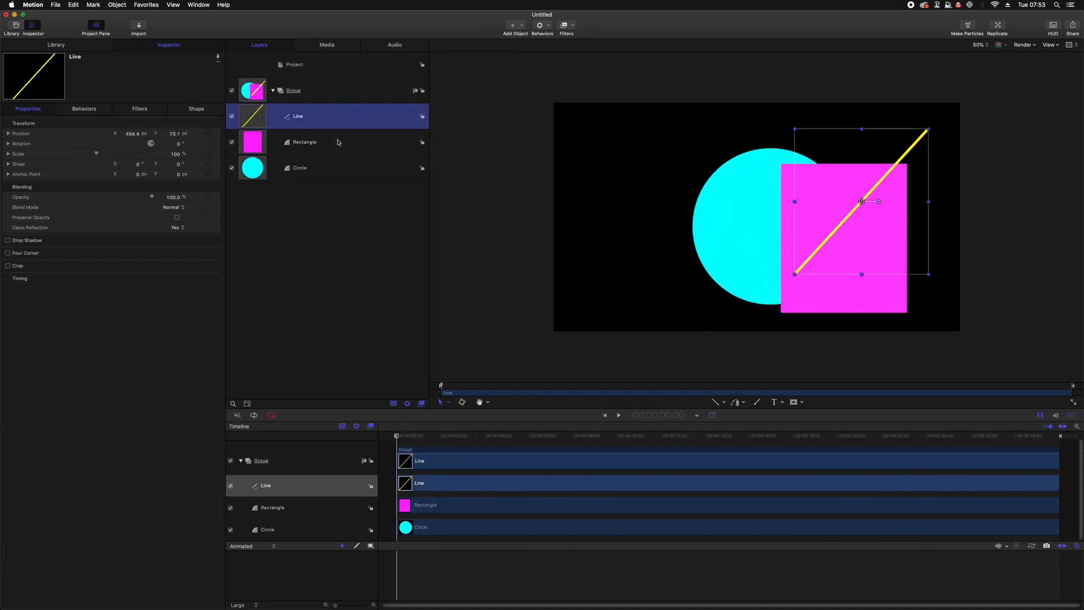
left_click(336, 144)
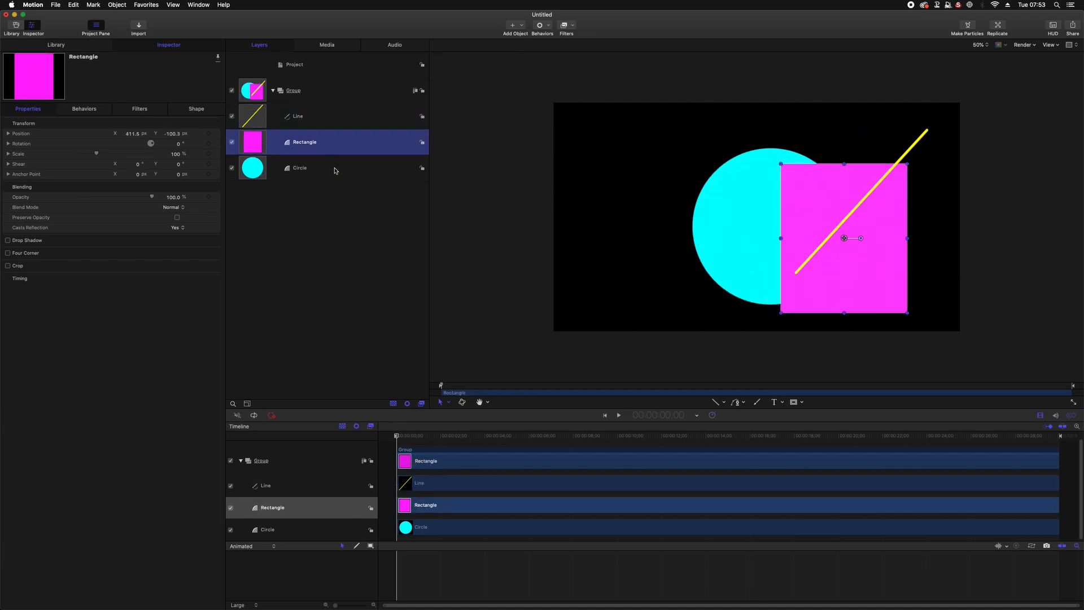
left_click(334, 170)
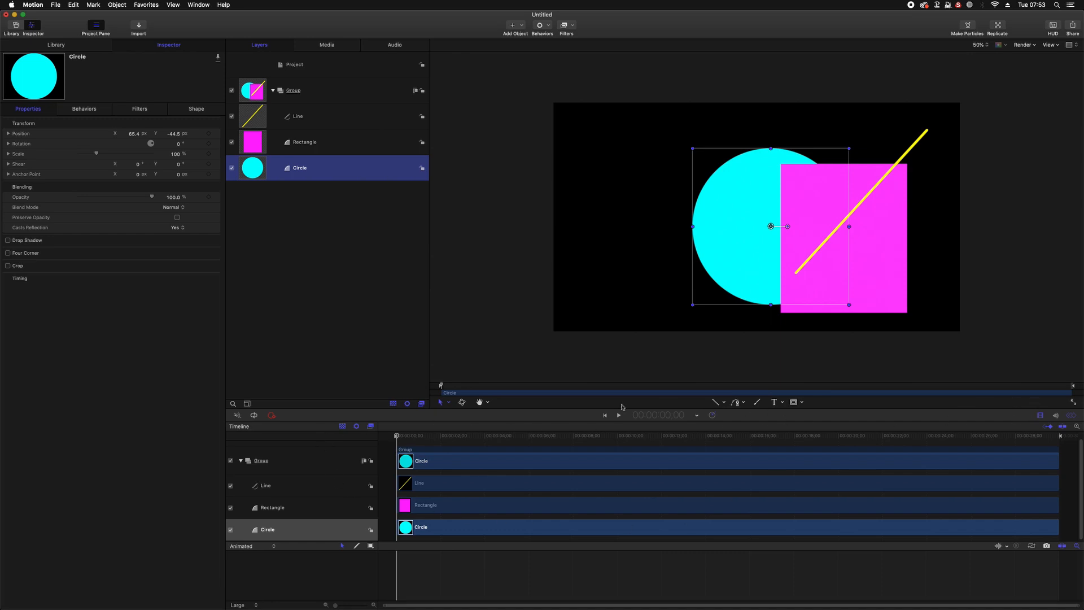
left_click(300, 460)
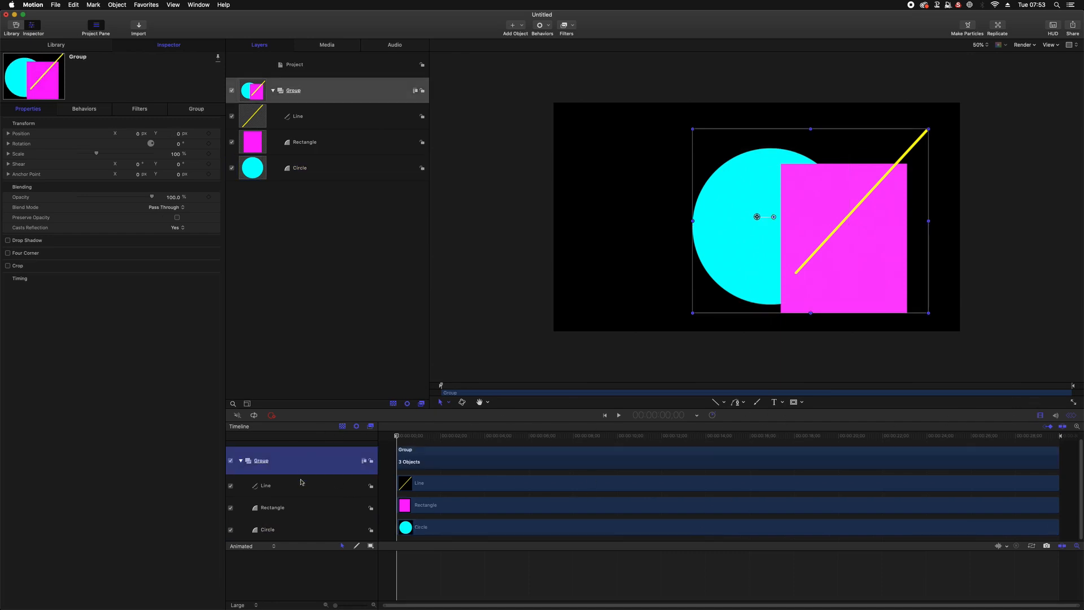
left_click(309, 487)
left_click(315, 504)
left_click(324, 527)
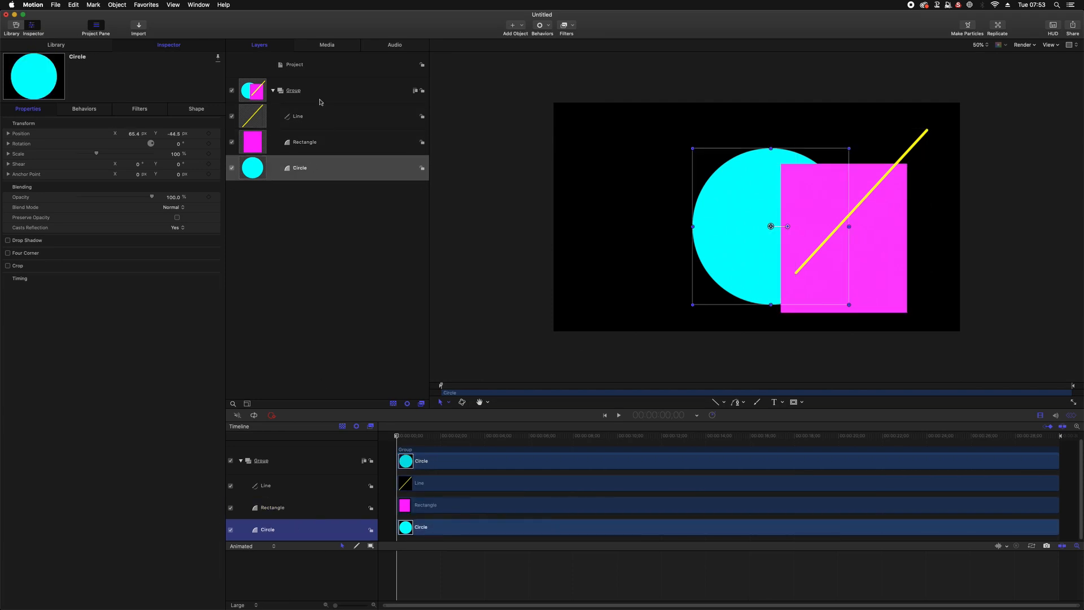
left_click(338, 84)
left_click(333, 117)
left_click(333, 142)
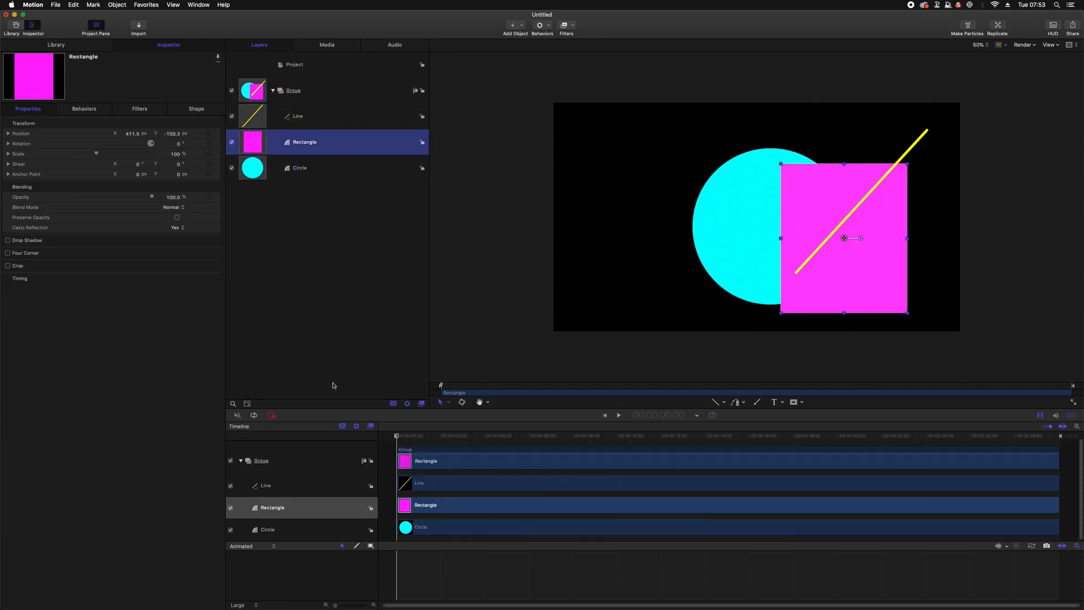
left_click(331, 462)
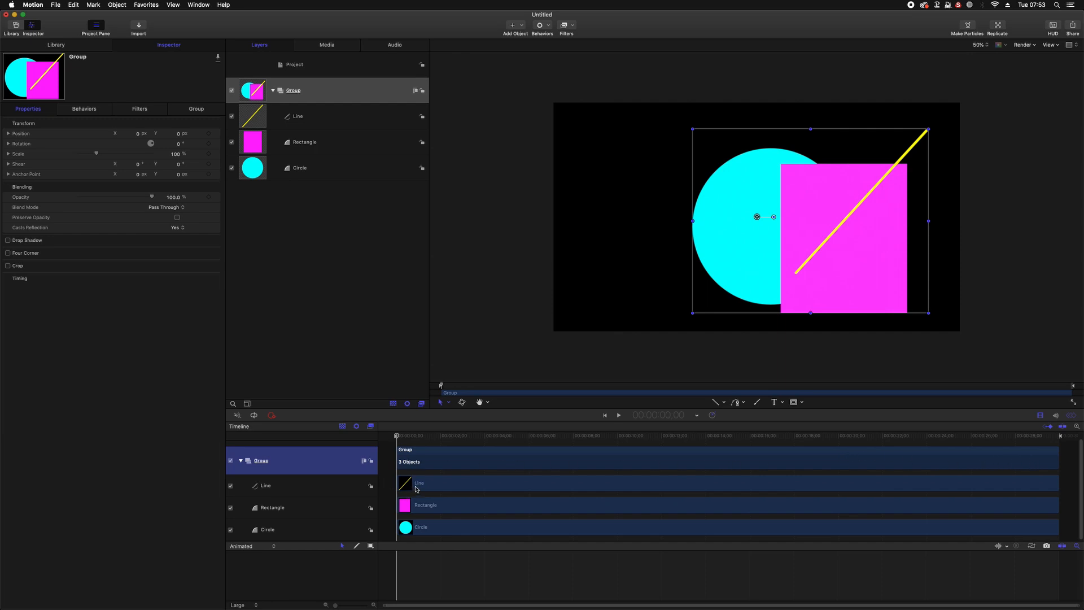
Trim the Line layer in the timeline to start at 5;20 and end at 24;24.
left_click(311, 486)
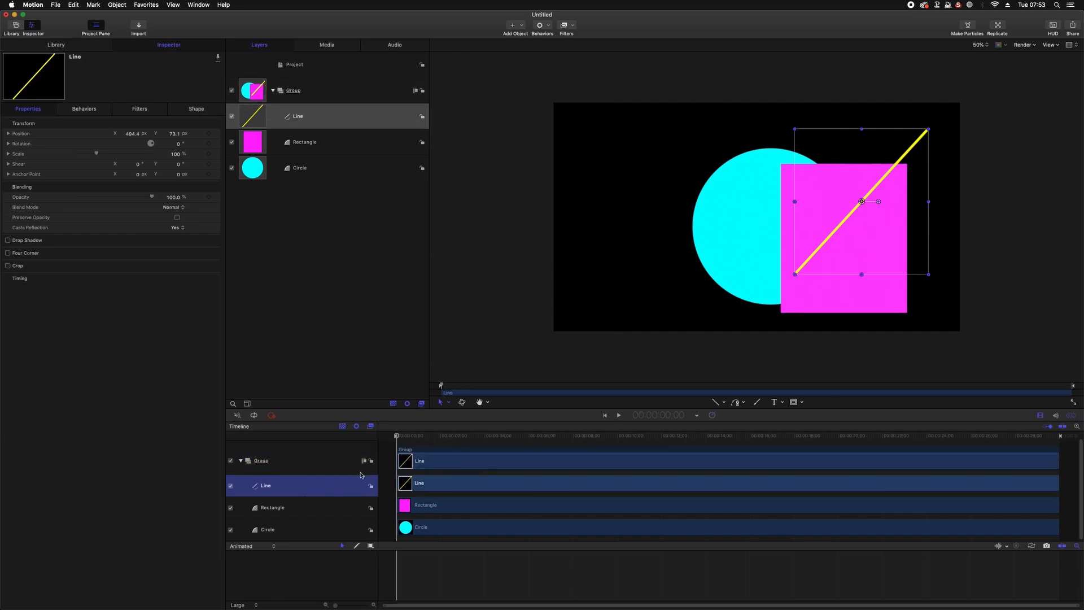
left_click_drag(399, 437, 523, 460)
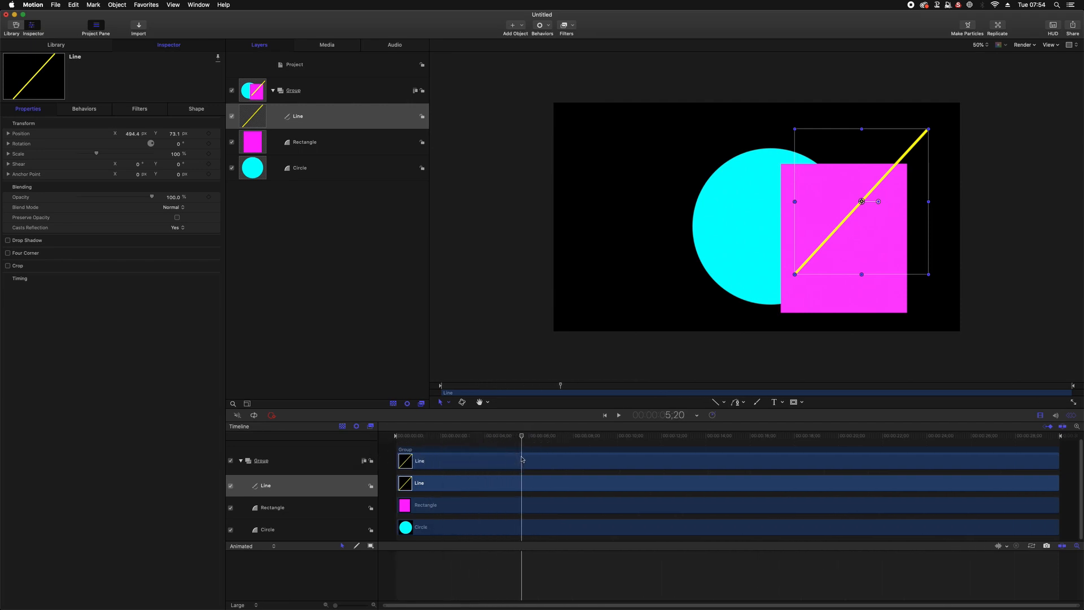
key("i")
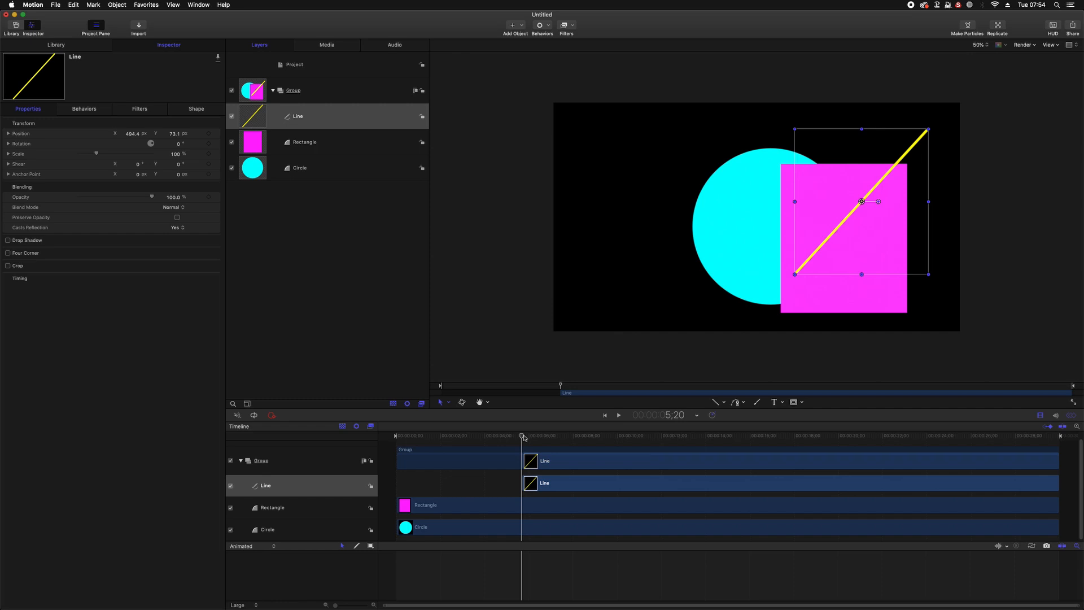
left_click_drag(524, 437, 946, 446)
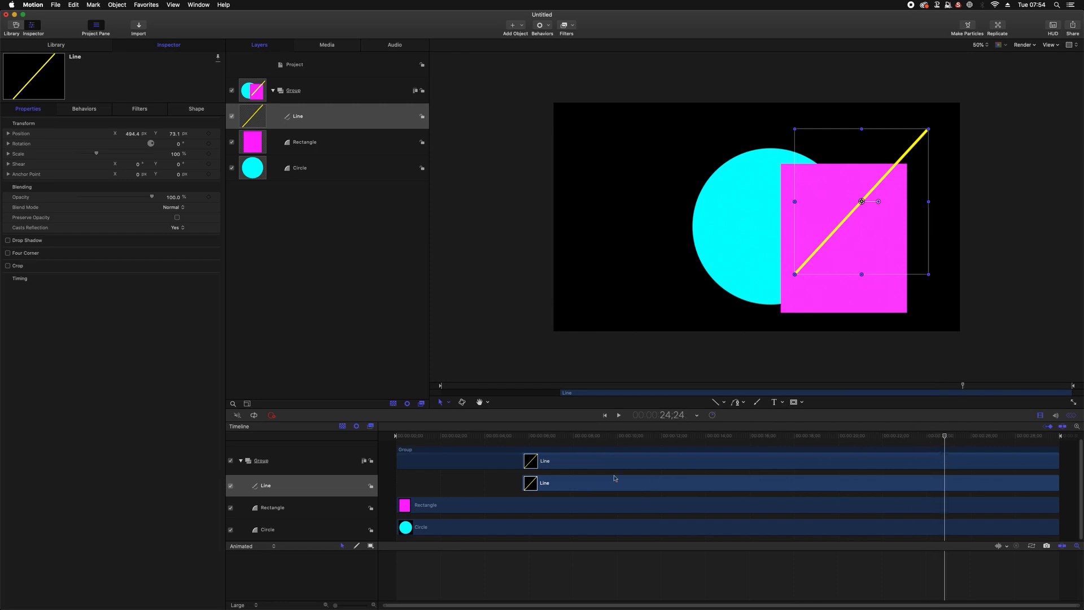
left_click(310, 482)
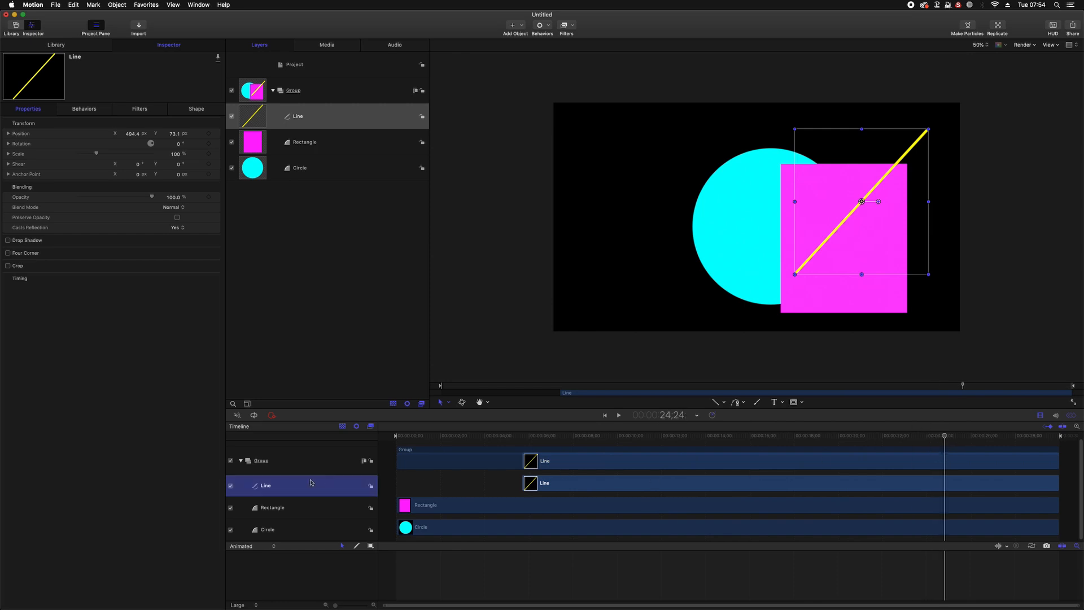
key("o")
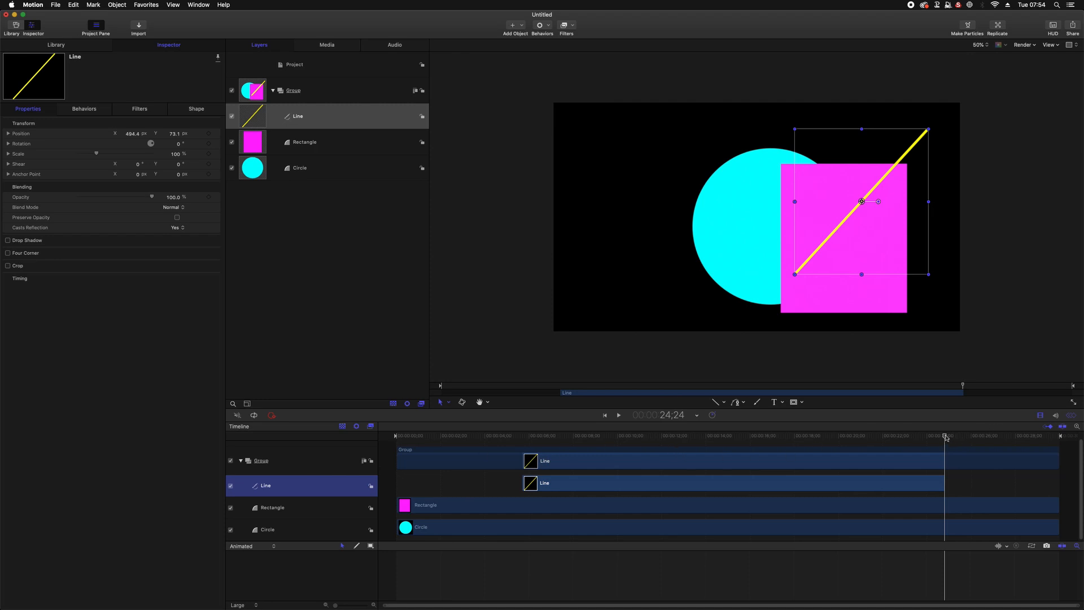
Trim the Rectangle layer in the timeline to start at 2;06 and end at 20;04.
left_click_drag(946, 437, 699, 431)
left_click(282, 501)
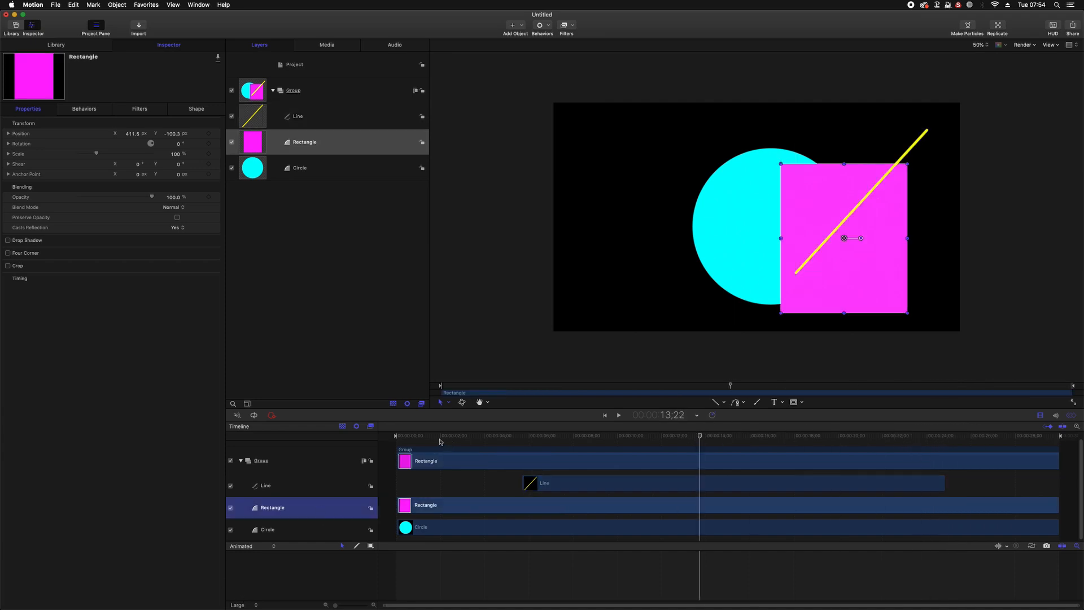
left_click_drag(552, 435, 446, 435)
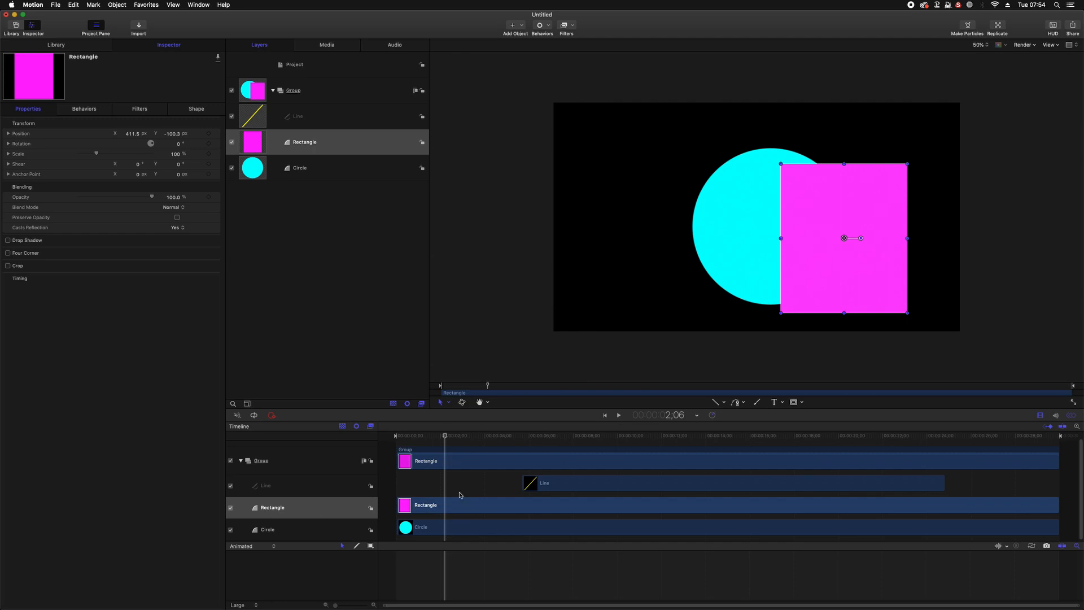
key("i")
left_click_drag(460, 440, 843, 471)
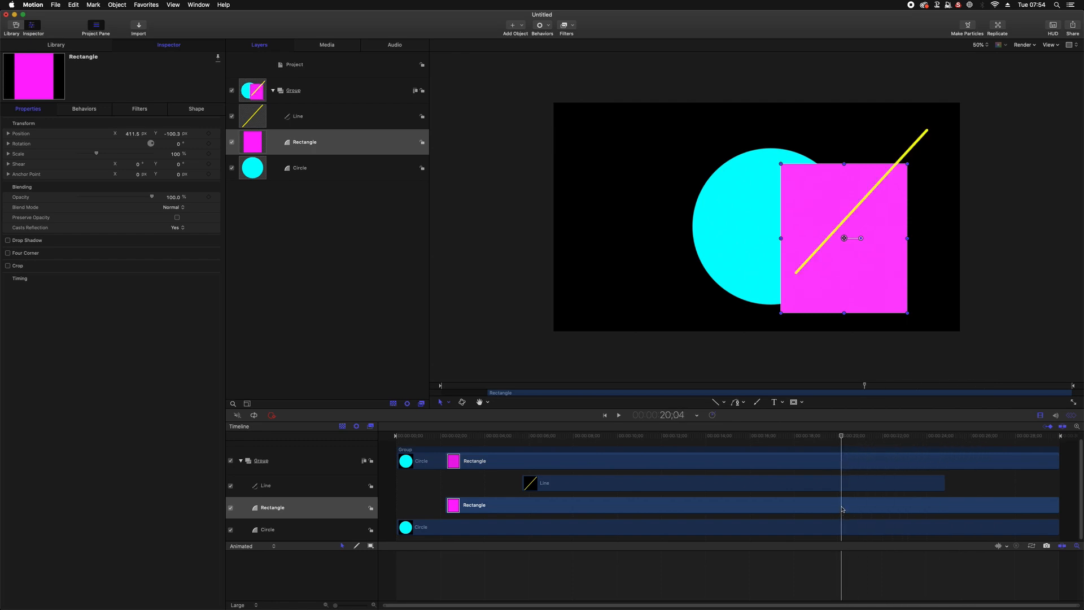
key("o")
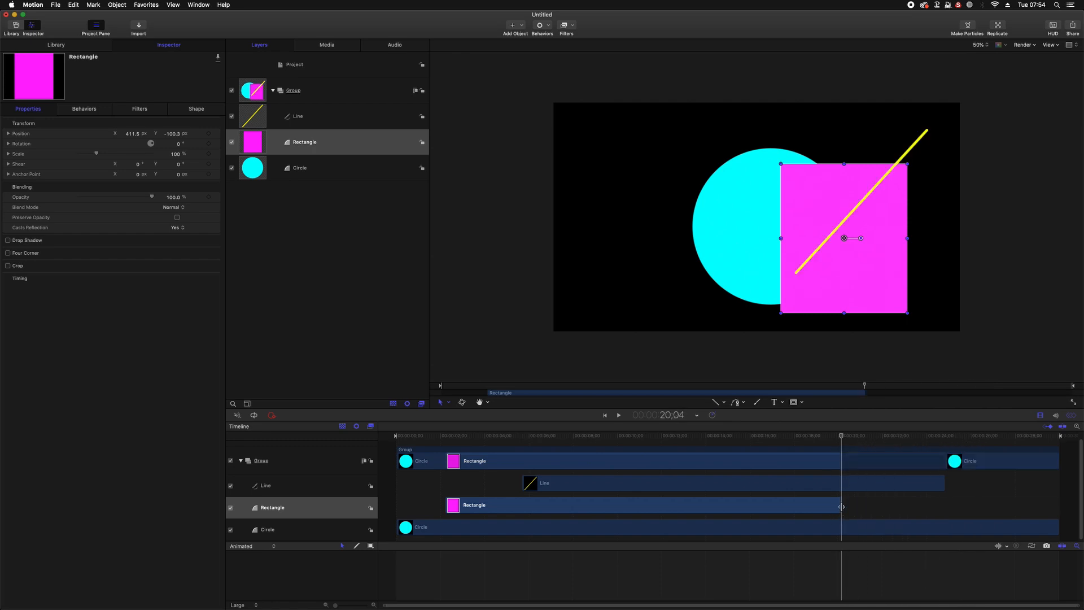
Trim the Circle layer in the timeline to start at about 9 seconds and end at 26;09.
left_click(314, 531)
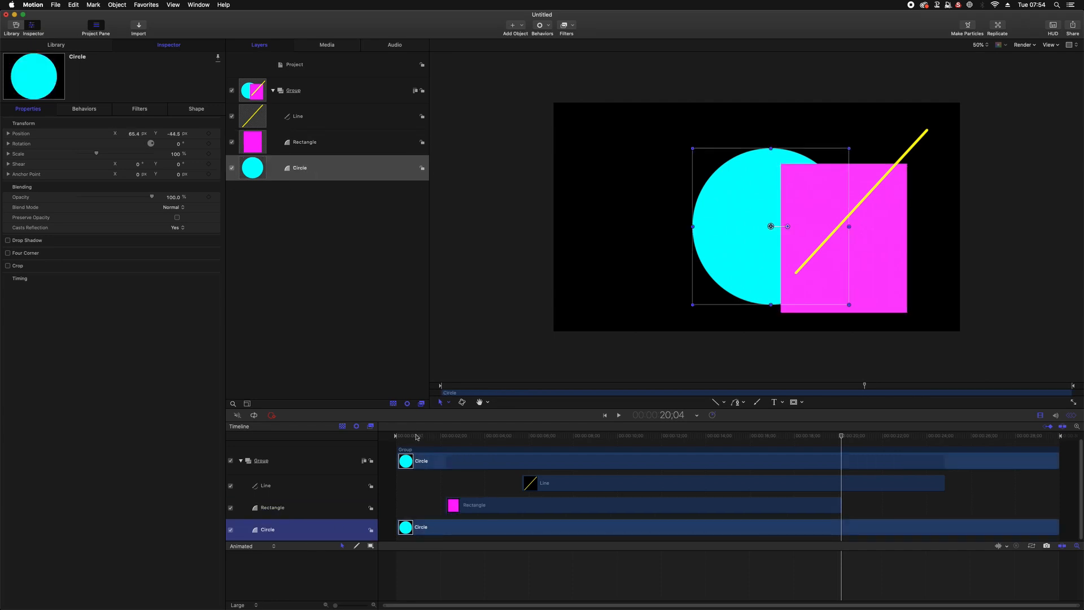
left_click_drag(592, 433, 977, 449)
key("i")
key("o")
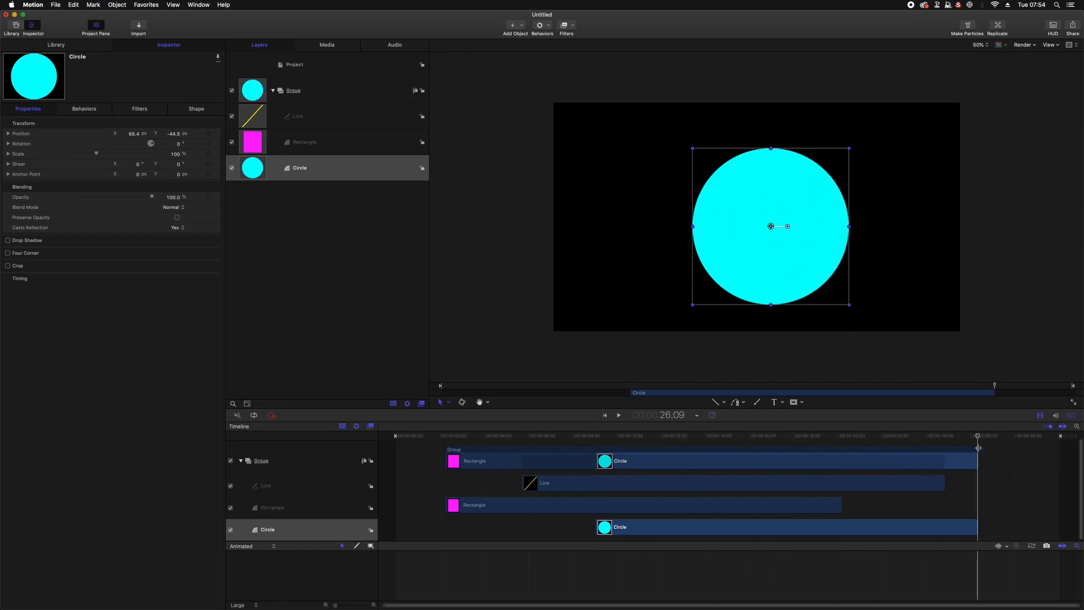
Stagger the timeline bars: Line from the project start, Rectangle from about 7 seconds, and Circle up against the project end.
left_click(295, 487)
left_click(309, 506)
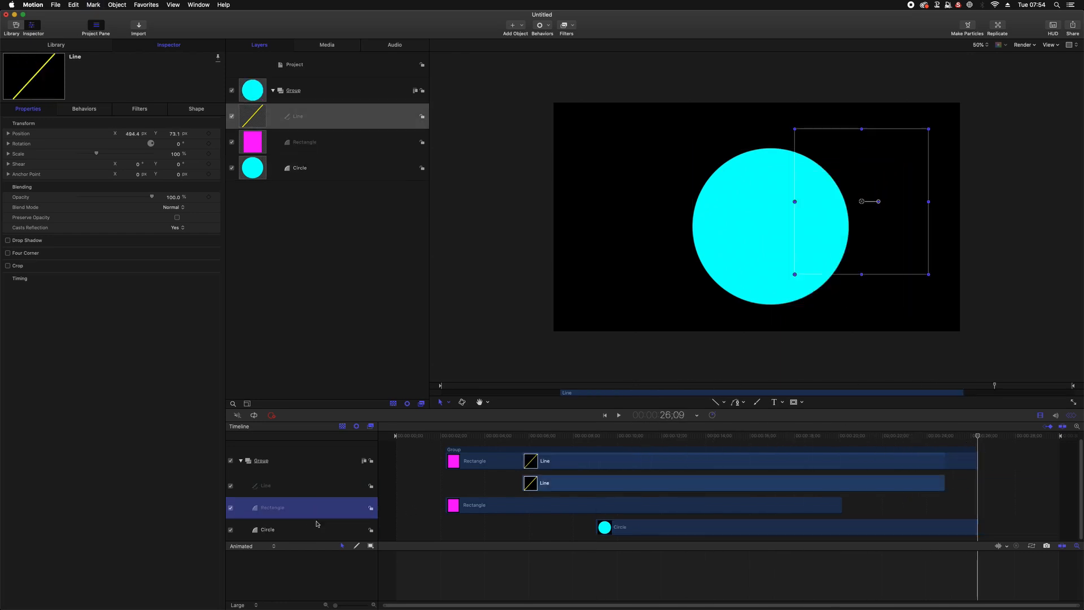
left_click(317, 528)
left_click(309, 489)
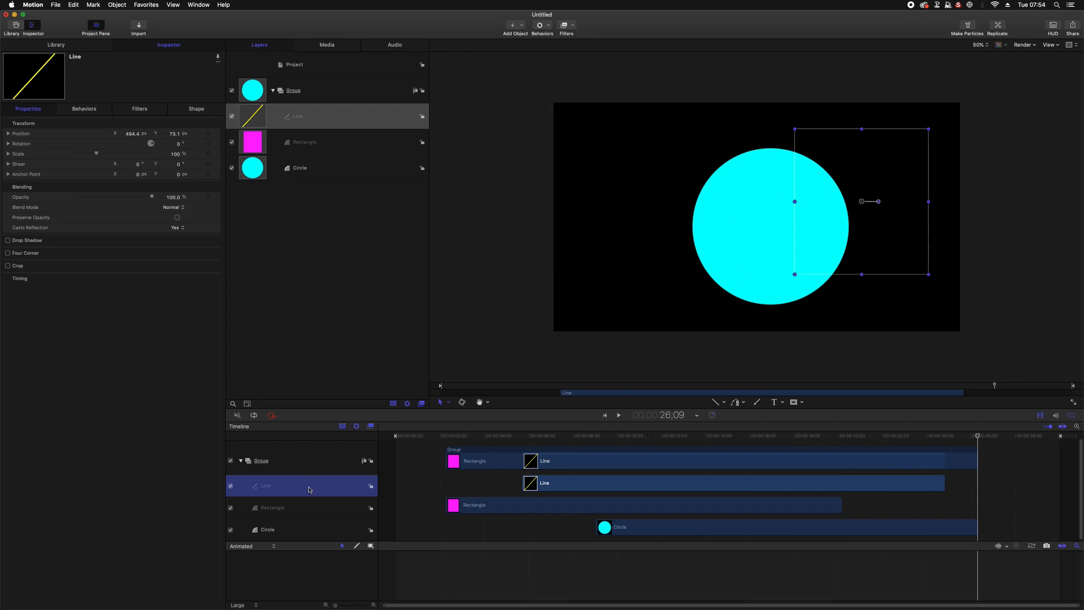
left_click_drag(588, 479, 607, 509)
left_click(321, 513)
left_click(308, 528)
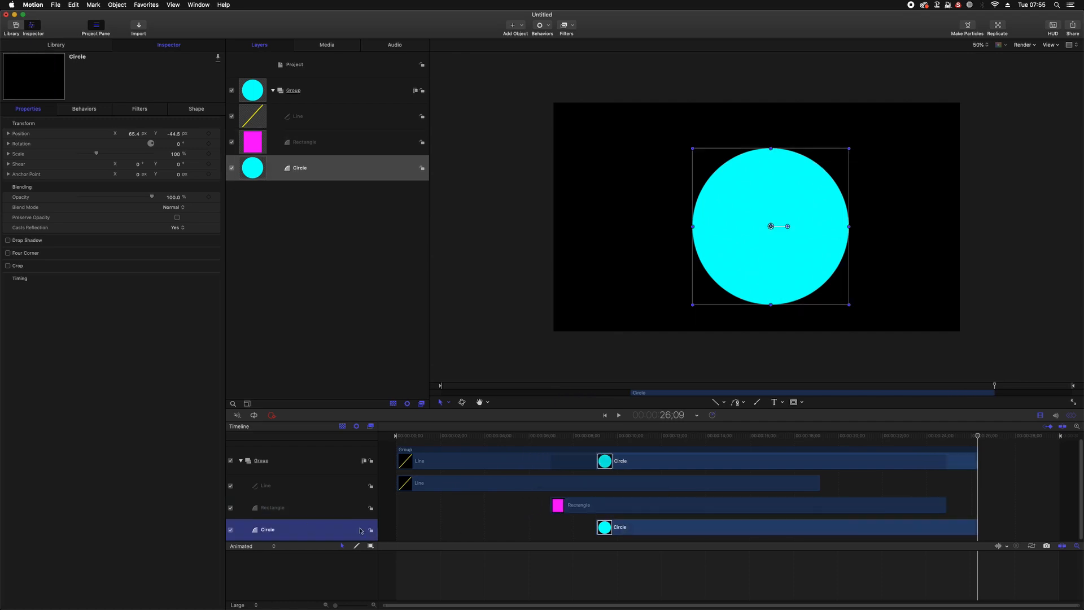
left_click_drag(666, 526, 735, 527)
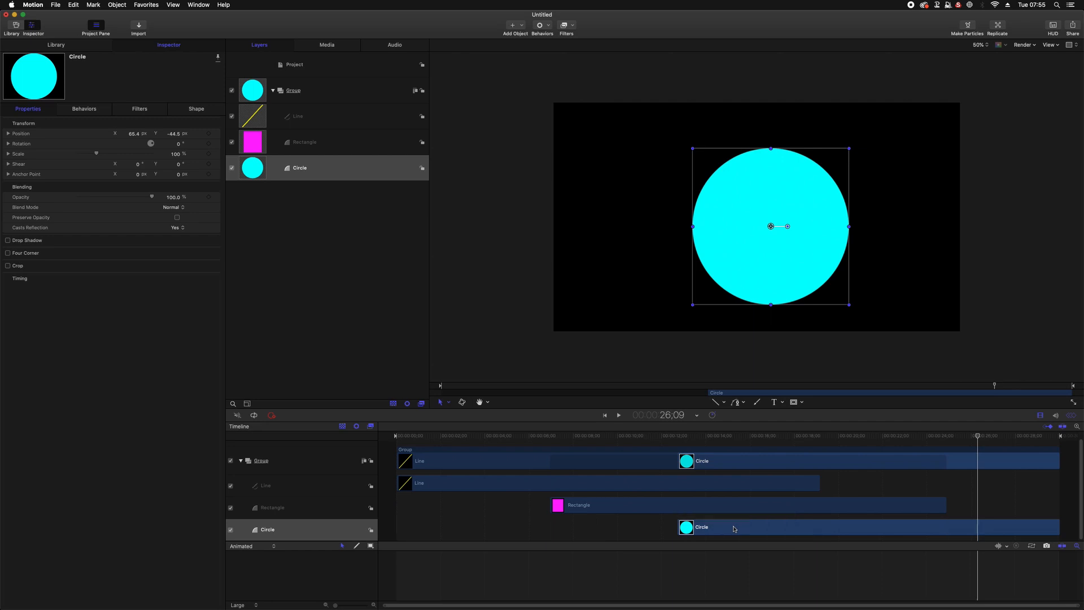
Preview the staggered shapes by scrubbing from the project start to 15;01, and select the Rectangle and Line layers in turn.
left_click_drag(405, 437, 728, 436)
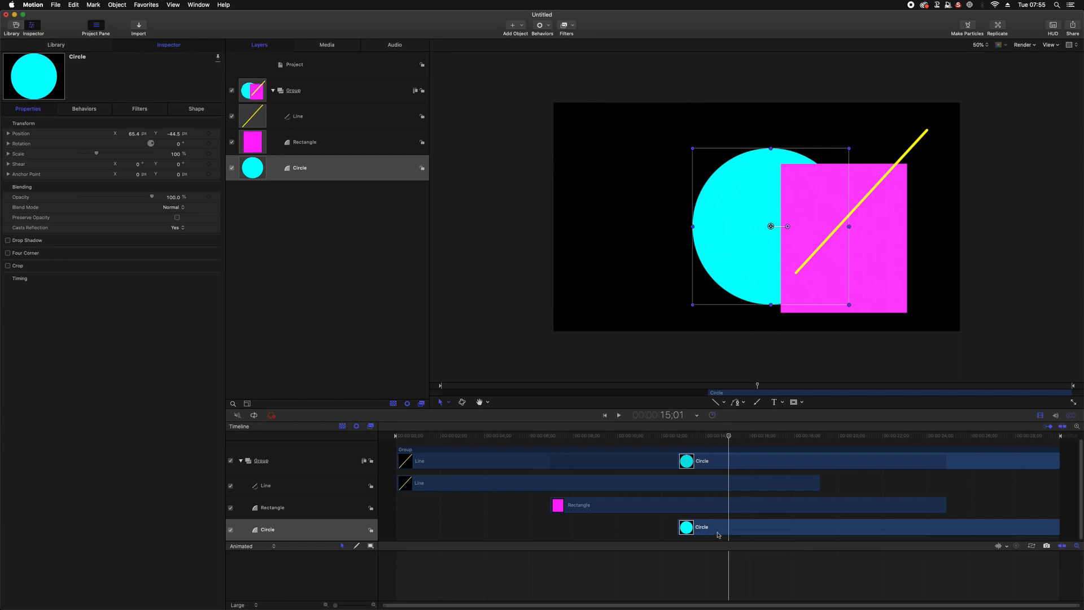
left_click(333, 507)
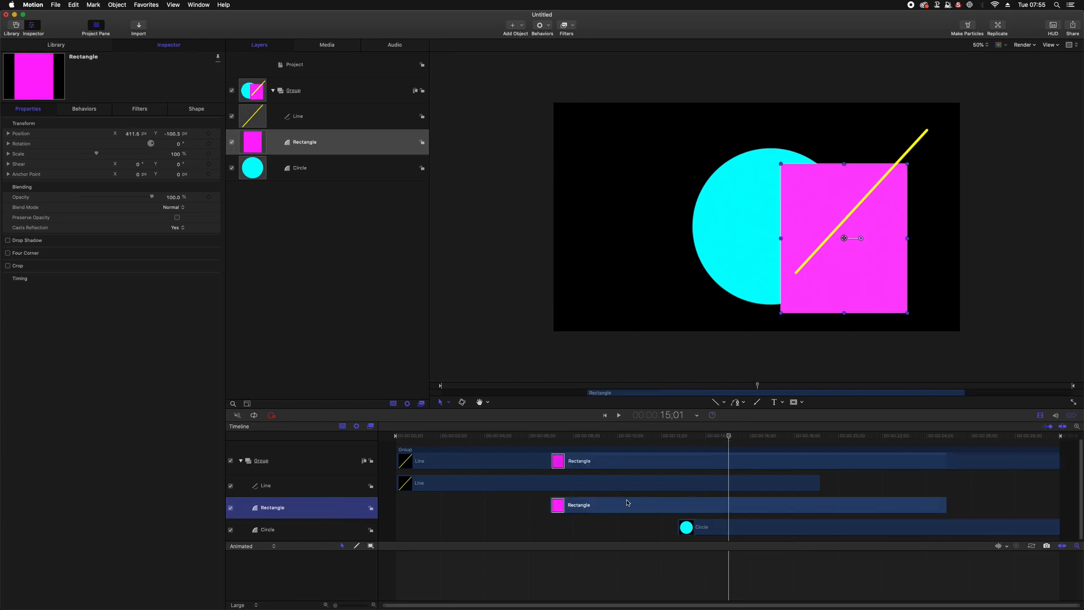
left_click(329, 486)
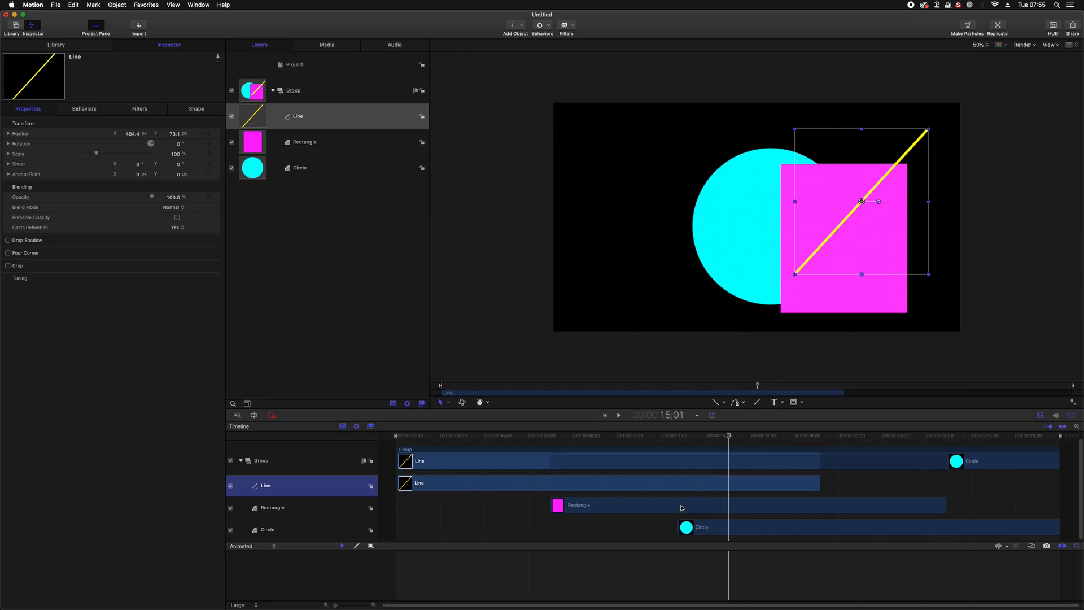
Examine how the group and its shapes are highlighted as each is selected in the layers list, ending on Rectangle.
left_click(289, 268)
left_click(288, 92)
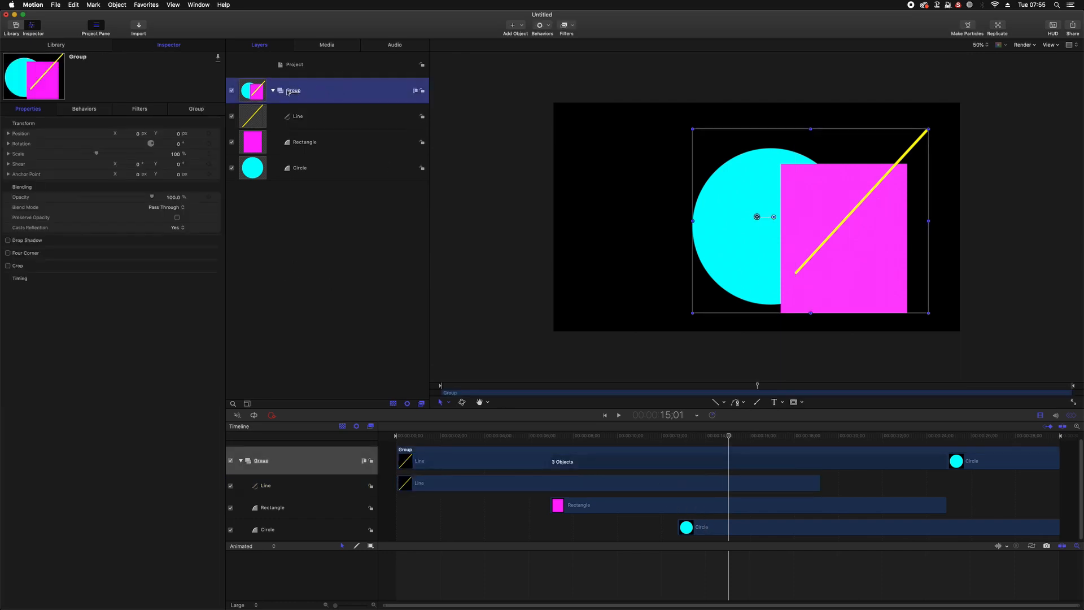
key("Down")
key("Down")
key("Down")
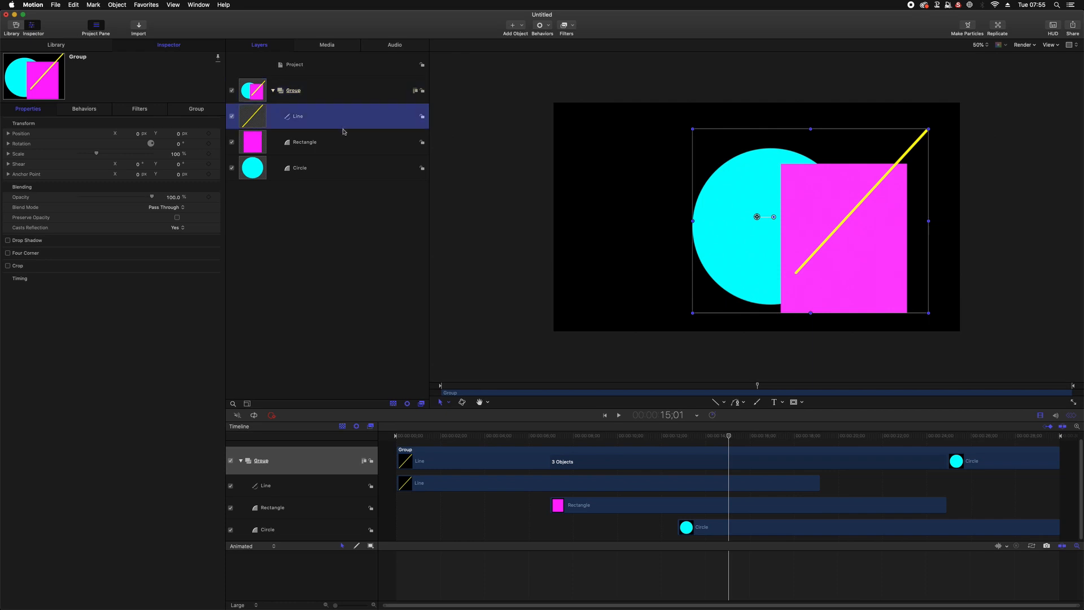
key("Up")
key("Up")
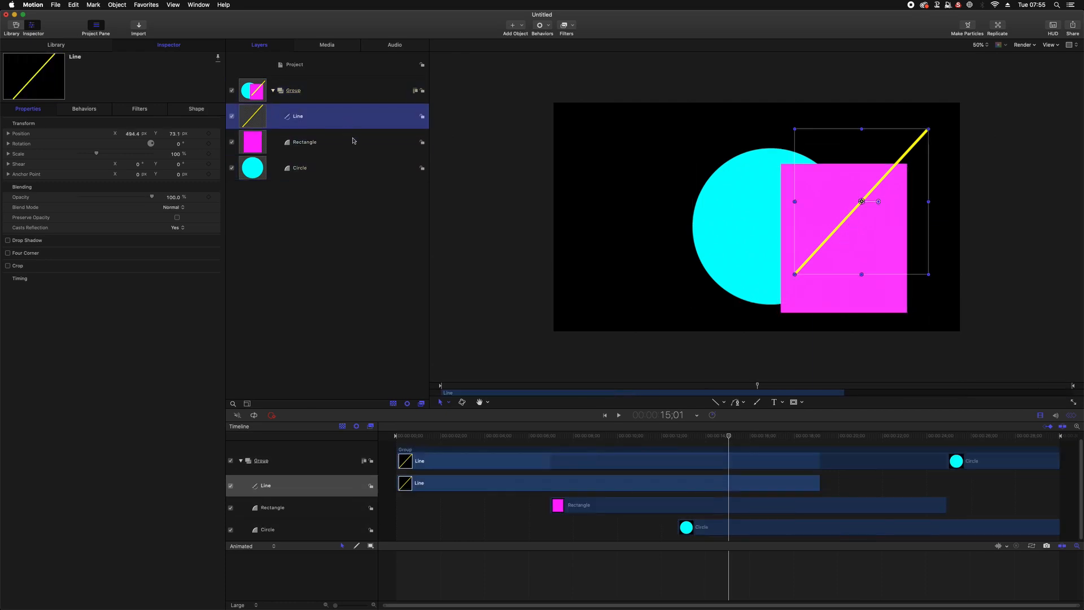
key("Down")
key("Down")
key("Up")
left_click(355, 125)
left_click(346, 142)
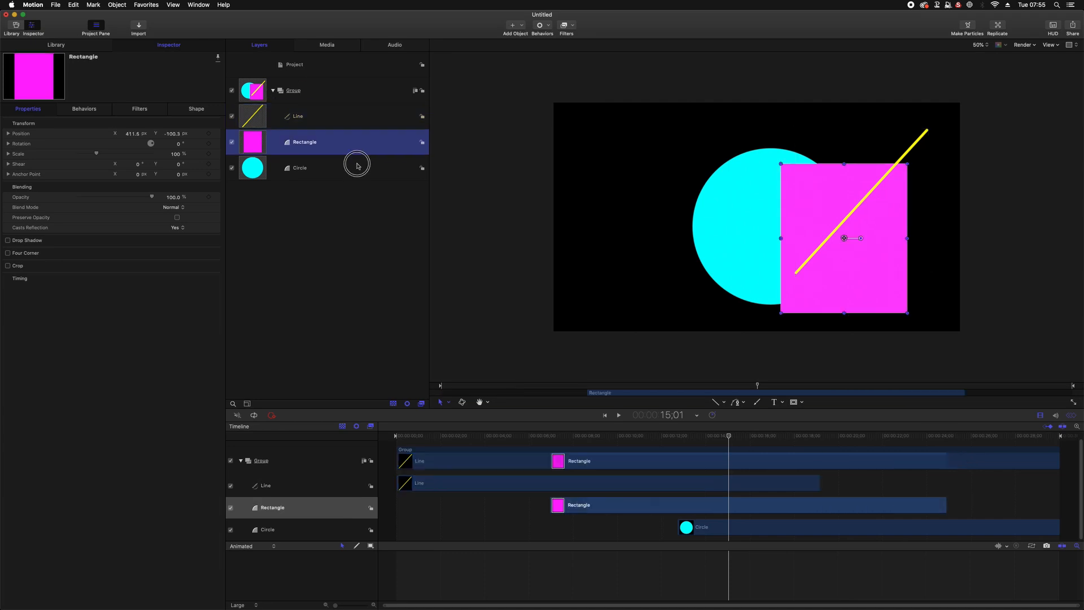
Examine the group by collapsing and expanding it in the layers list and selecting its shapes in turn, ending on Circle.
left_click(356, 164)
left_click(326, 92)
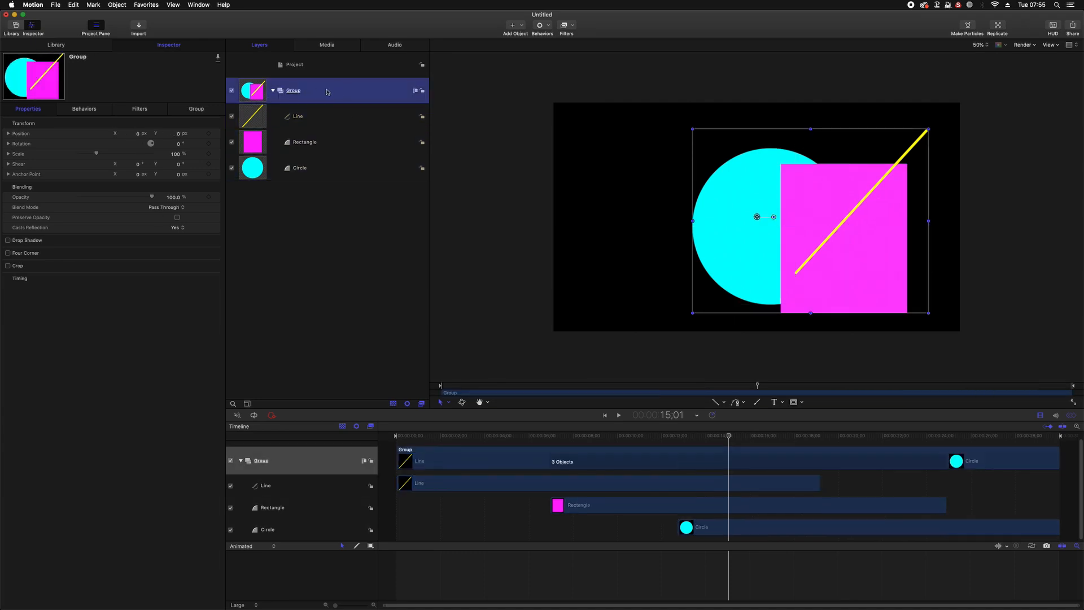
left_click(272, 91)
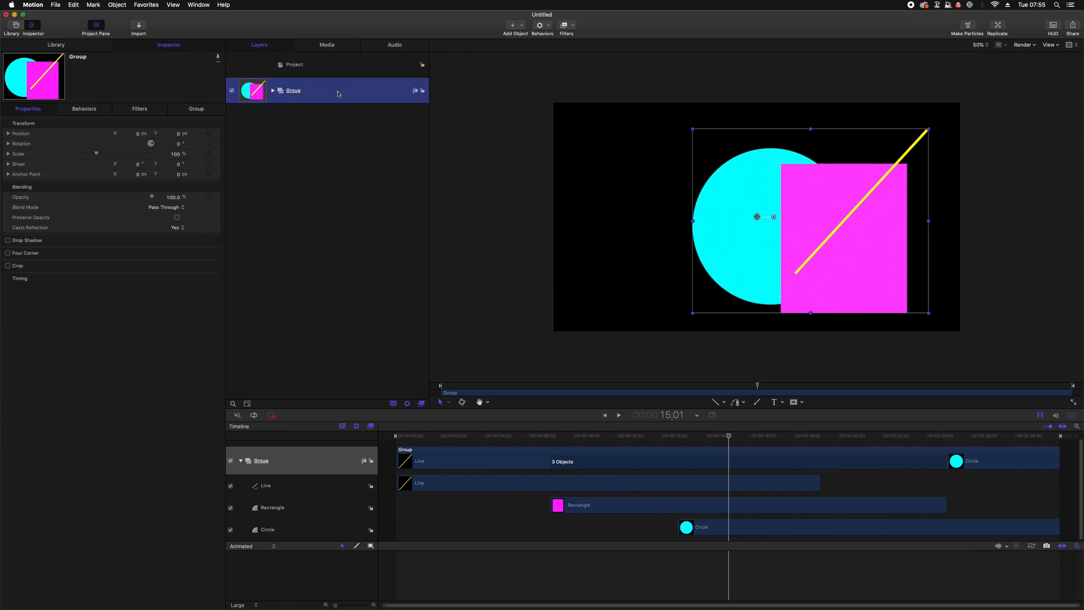
left_click(274, 91)
left_click(338, 117)
left_click(346, 143)
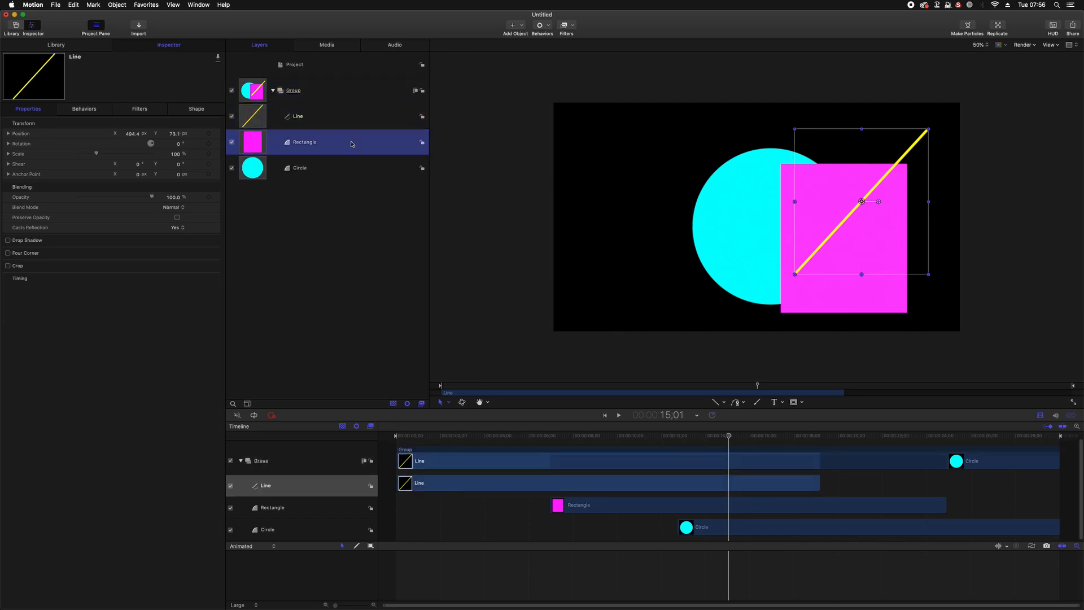
left_click(354, 163)
left_click(353, 142)
left_click(342, 116)
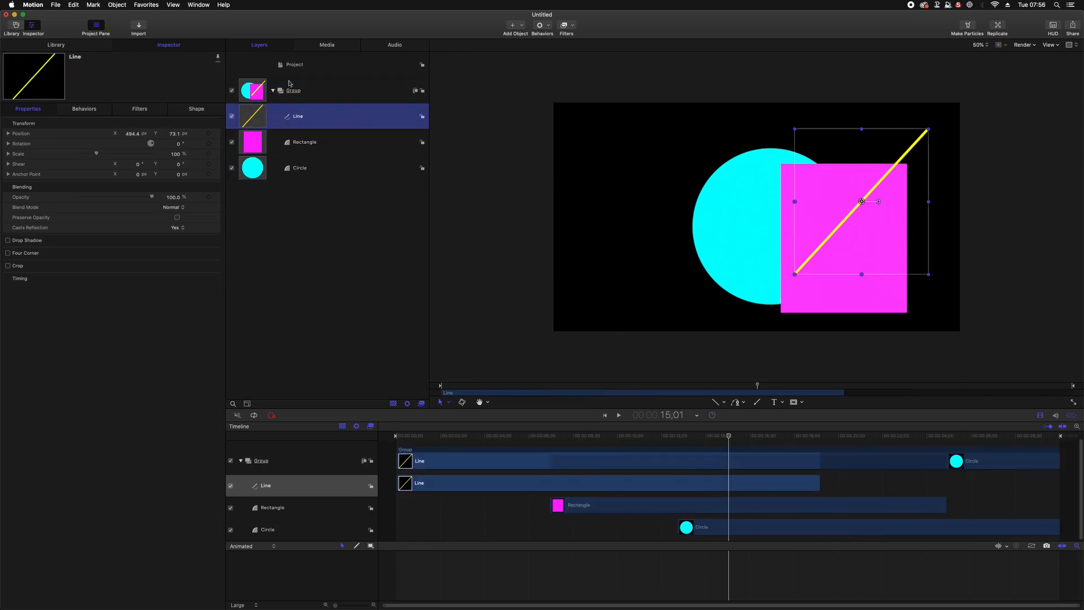
left_click(273, 91)
left_click(336, 93)
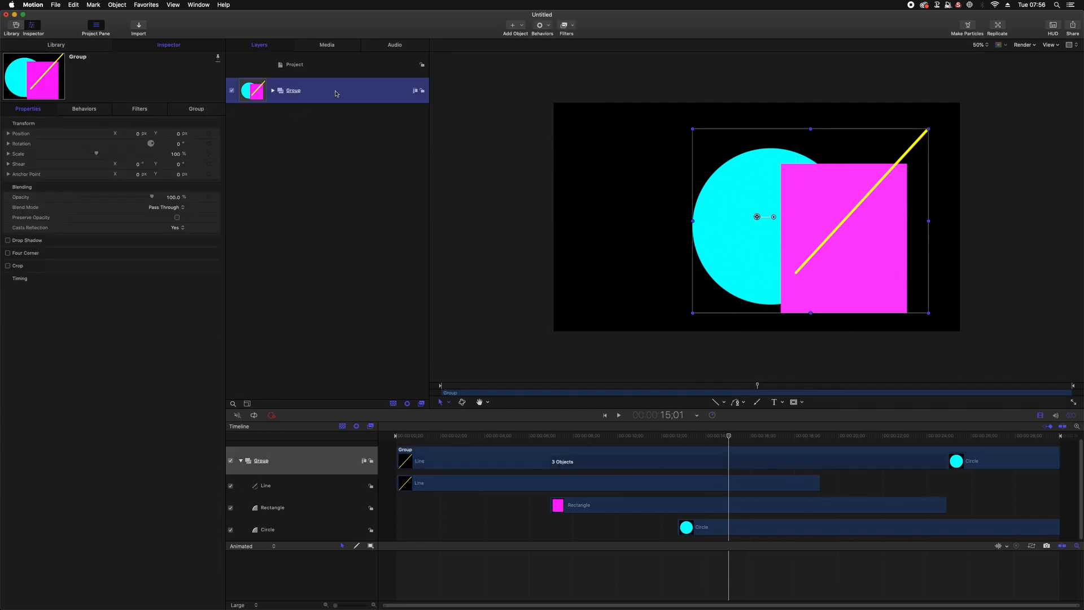
left_click(272, 91)
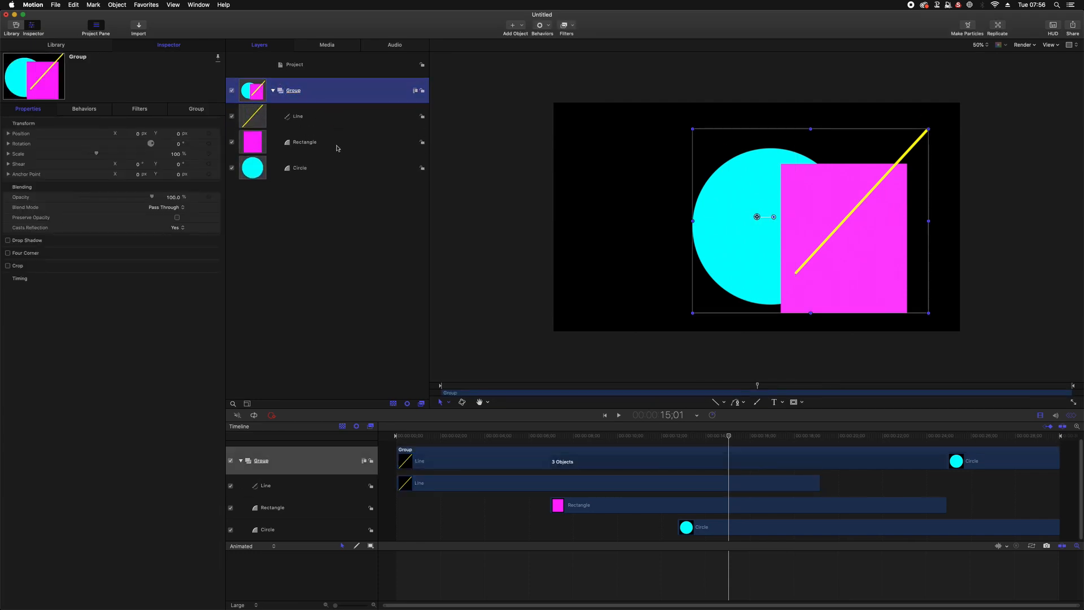
left_click(339, 171)
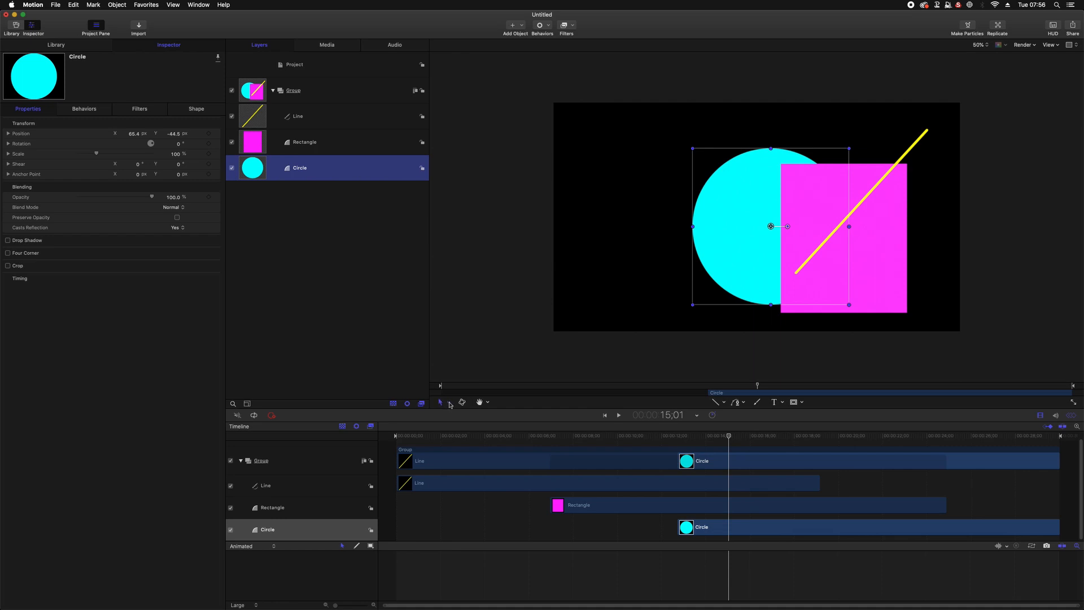
Use the Transform tool to move the Circle to the canvas's upper-left area, at about X -491 px and Y 125 px.
left_click(450, 403)
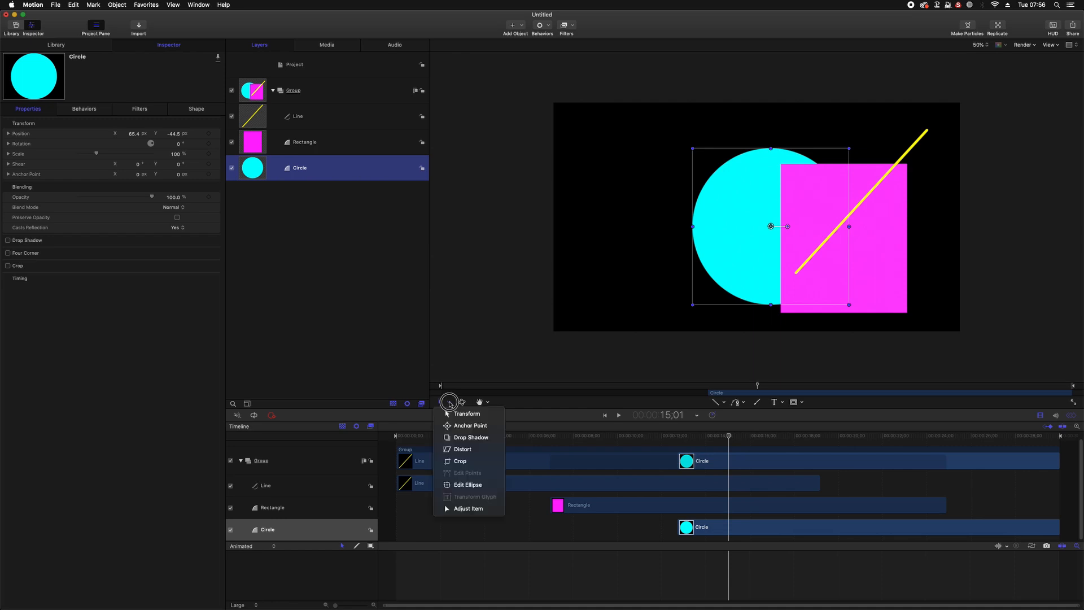
left_click(477, 416)
left_click_drag(752, 257, 635, 223)
Examine how the Rectangle, Line and Circle are highlighted when selected on the canvas and in the layers list.
left_click(835, 292)
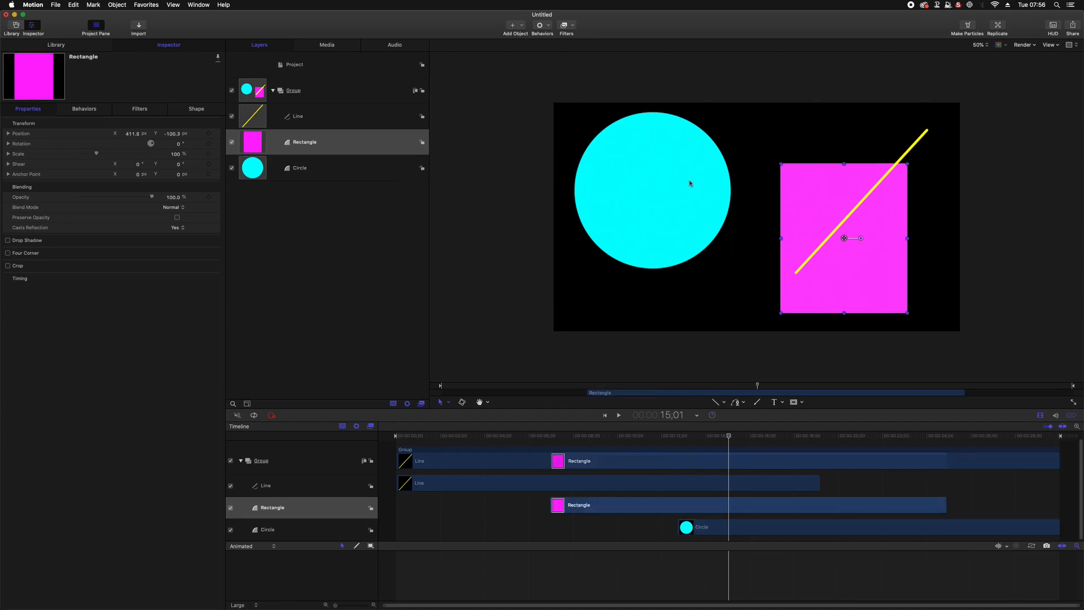
left_click(918, 145)
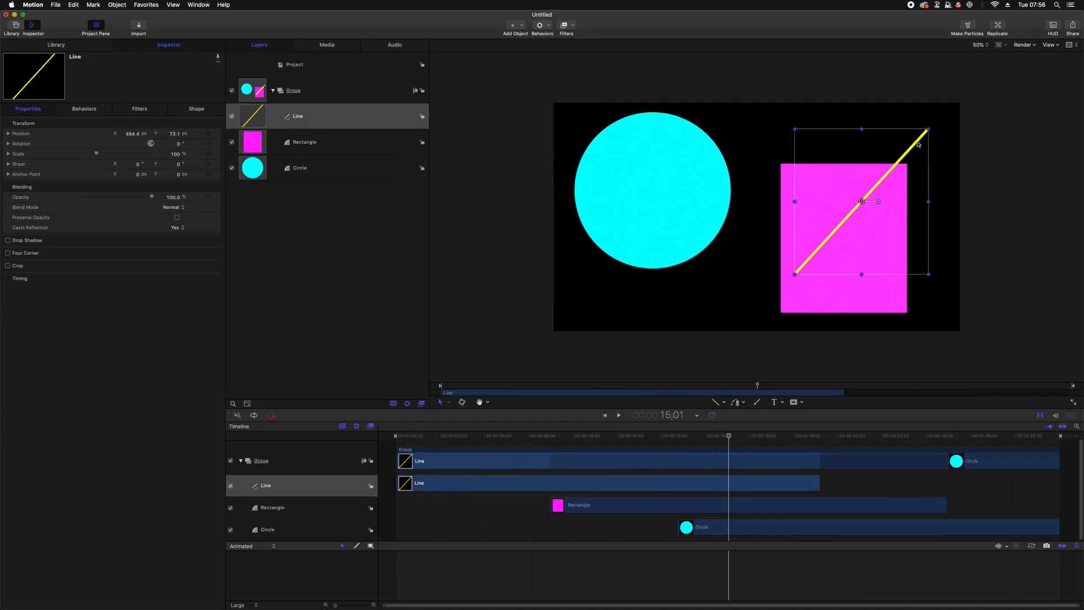
left_click(656, 190)
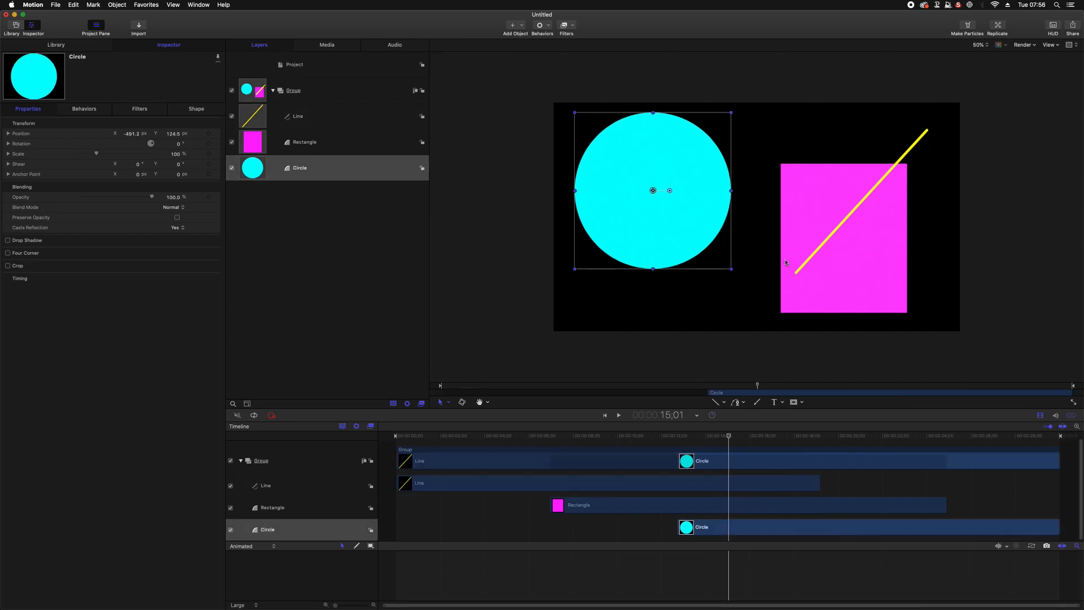
left_click(860, 277)
left_click(923, 140)
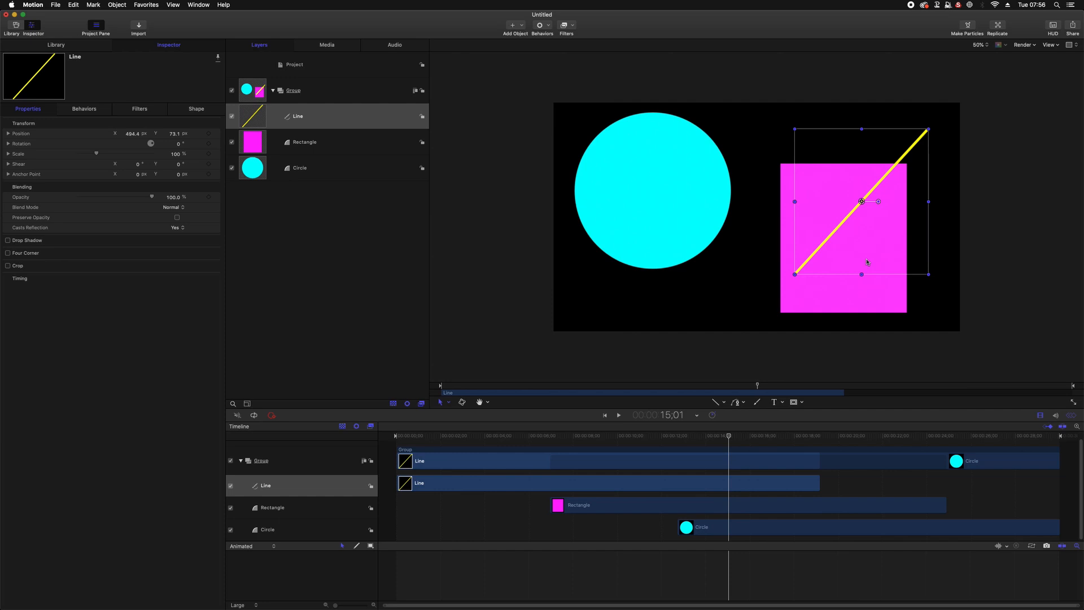
key("Down")
key("Down")
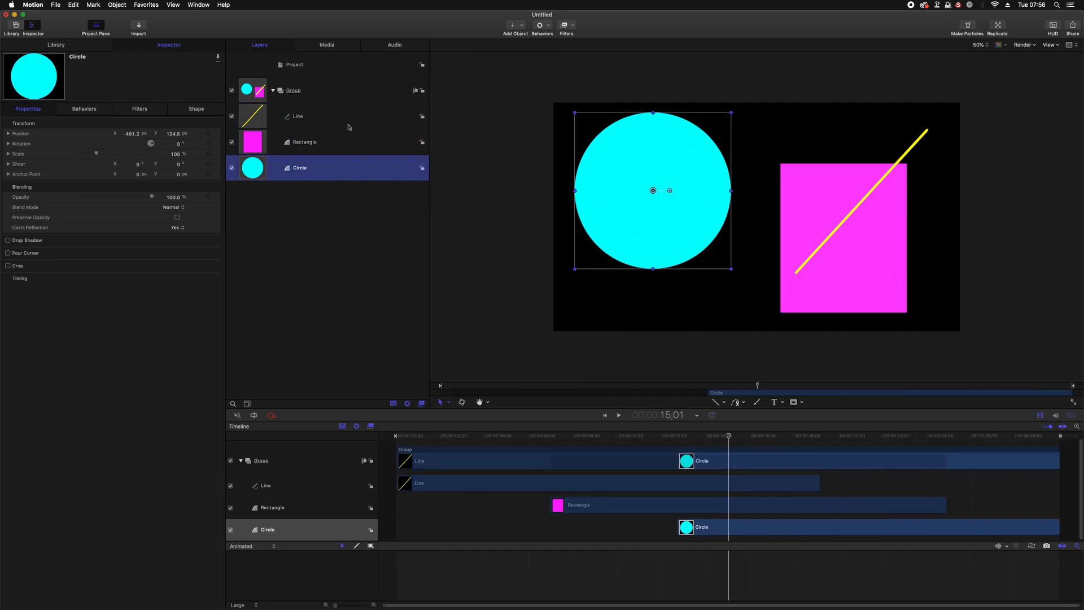
left_click(349, 119)
Move the Rectangle on the canvas to about X 118 px, Y -85 px and the Line to about X 447 px, Y 23 px.
left_click_drag(859, 299, 799, 293)
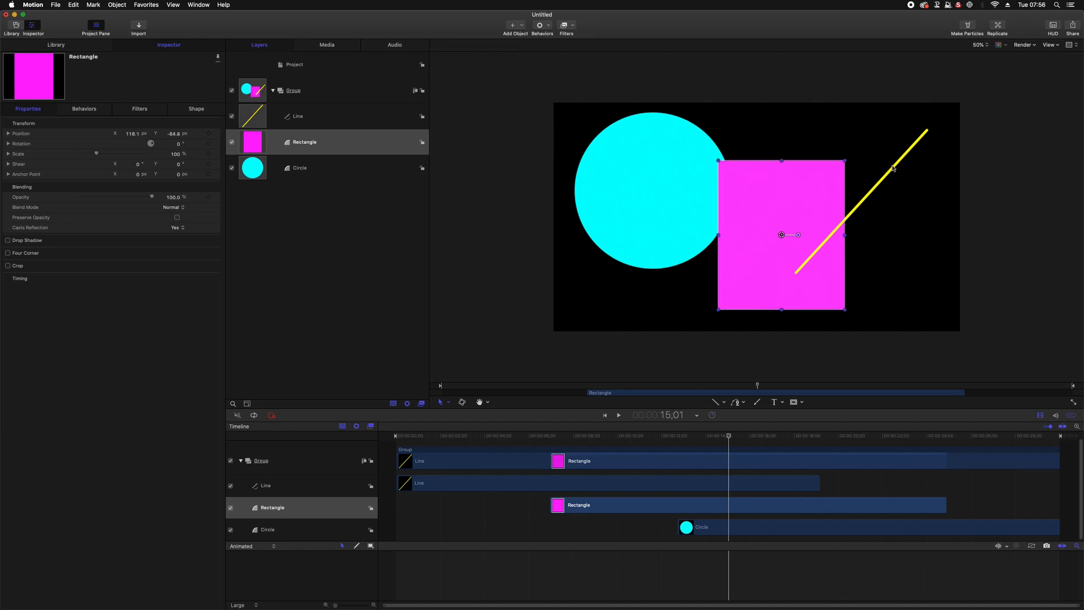
left_click_drag(894, 170, 884, 179)
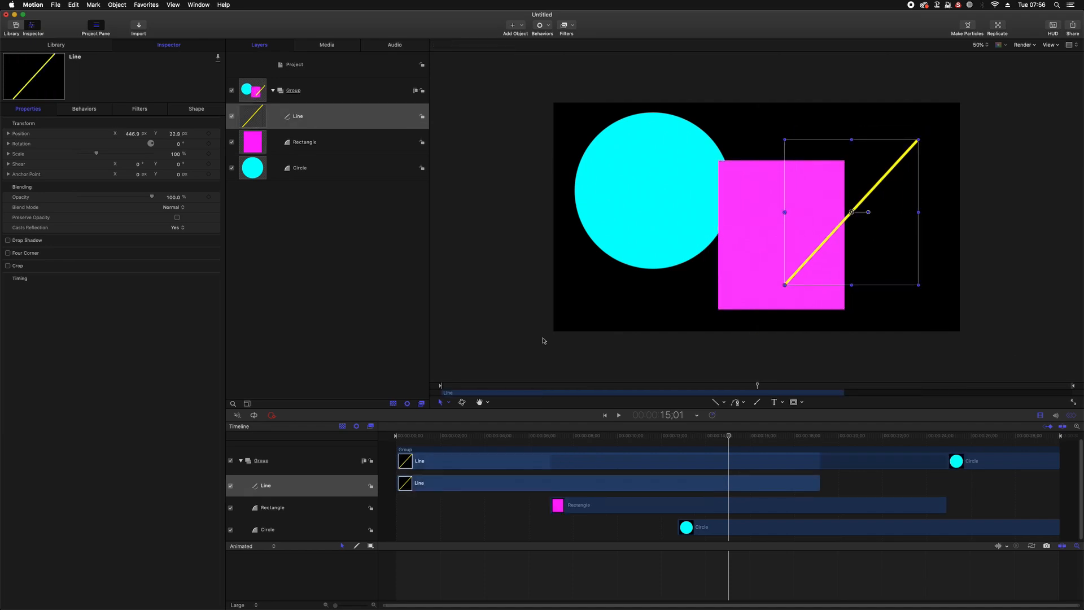
Show the HUD for the Line, set its outline width to 24 and place the HUD below the layers list.
left_click(361, 122)
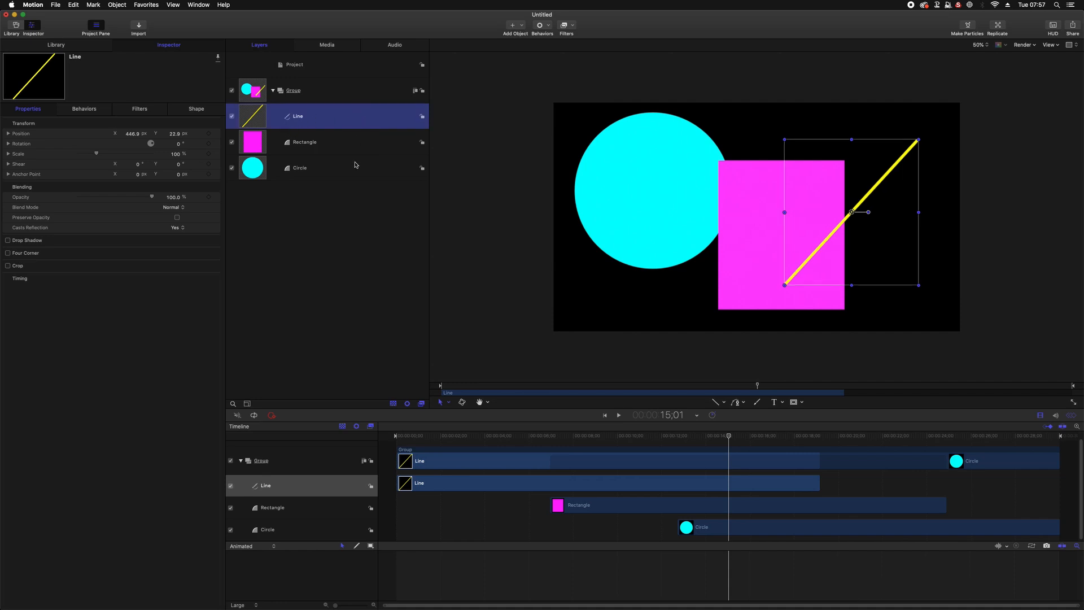
left_click(1052, 27)
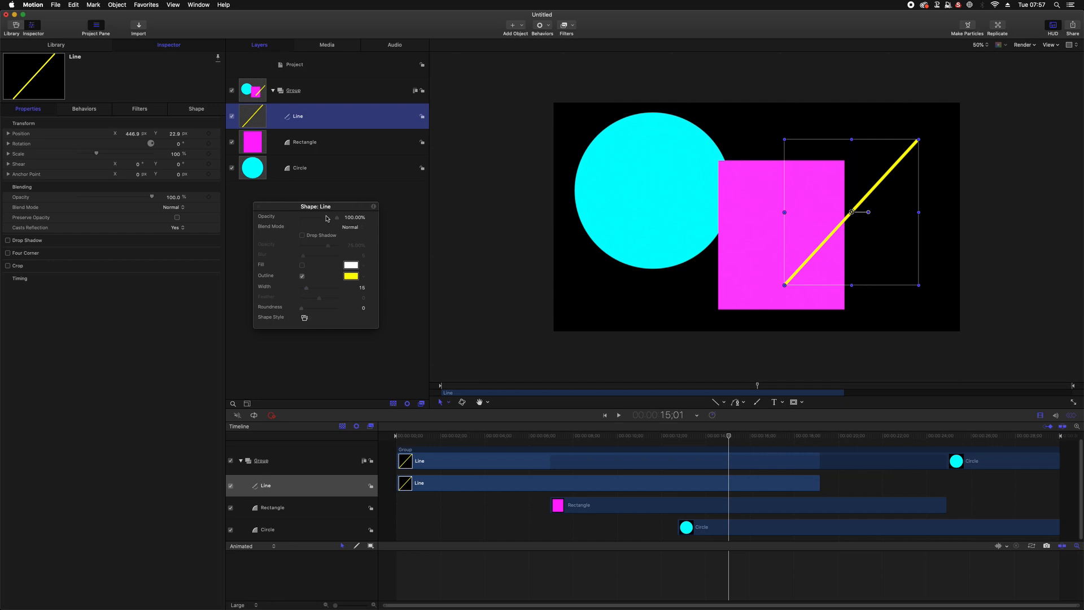
left_click_drag(326, 219, 372, 222)
mouse_move(339, 290)
left_mouse_down()
mouse_move(355, 289)
mouse_move(340, 289)
left_mouse_up()
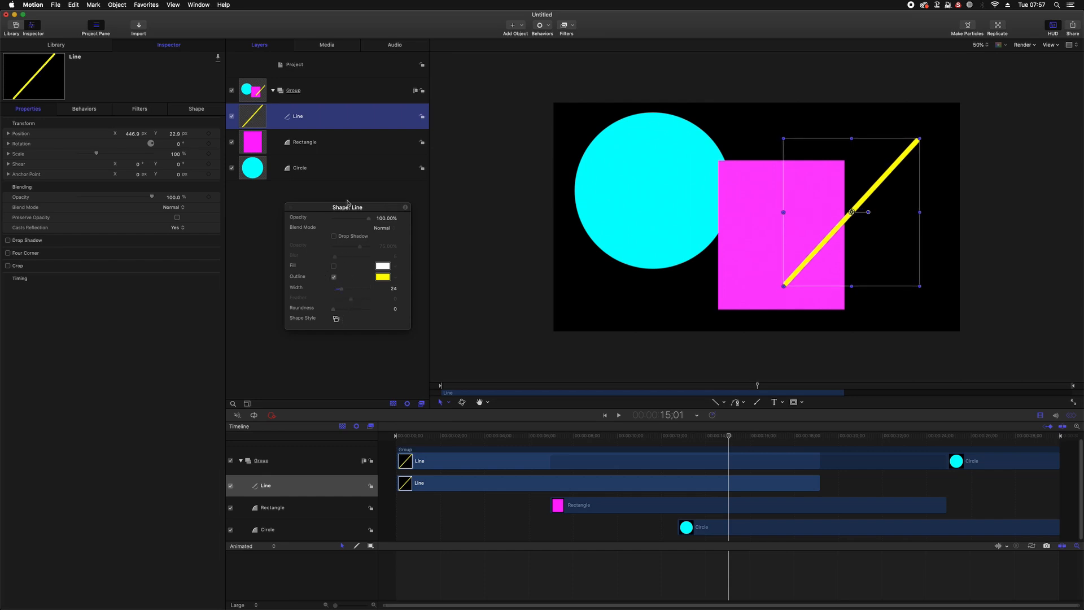
left_click_drag(381, 209, 342, 212)
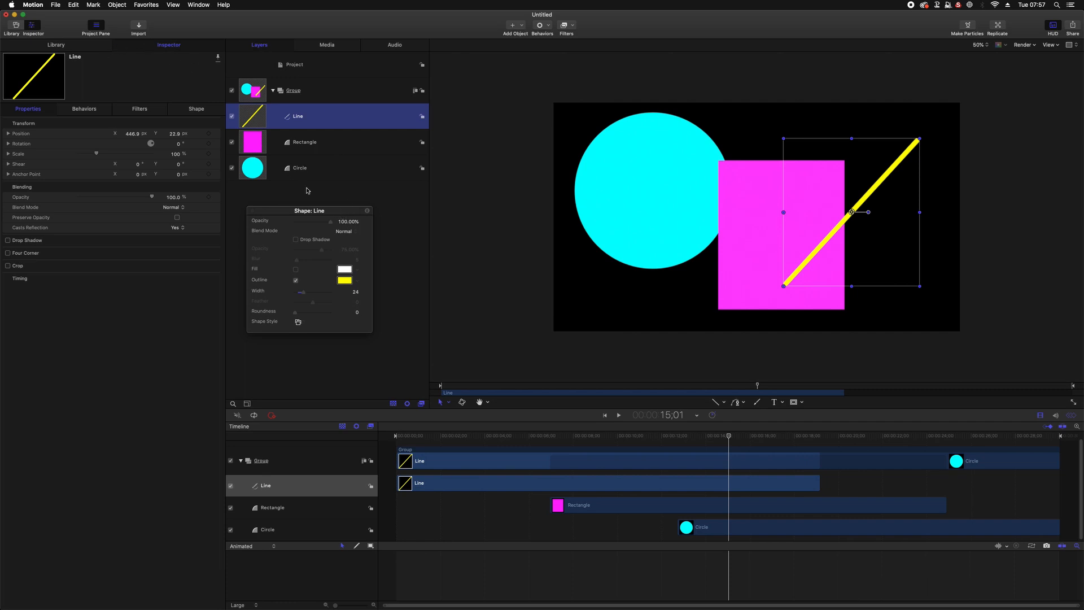
Look over the Line's shape style settings in the Inspector and set its Y position to about 58 px and scale to 102%.
left_click(177, 50)
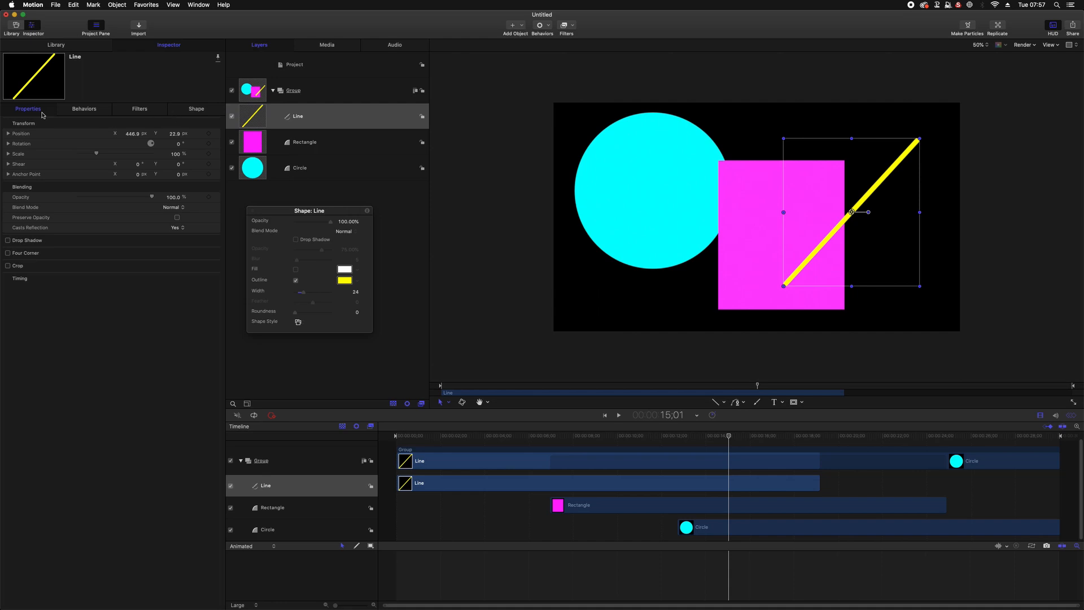
left_click(190, 111)
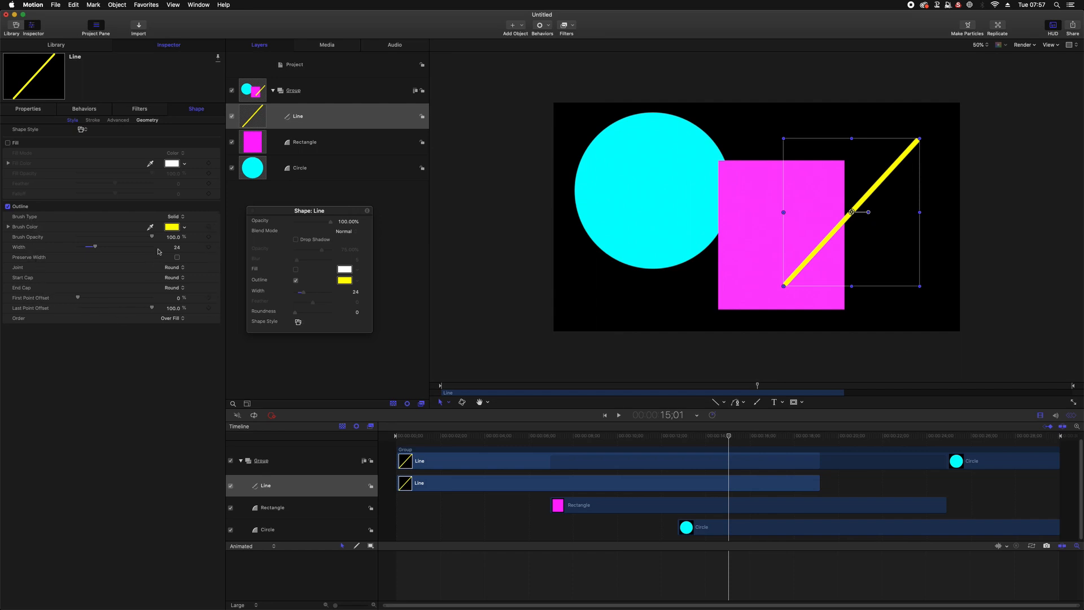
left_click(45, 110)
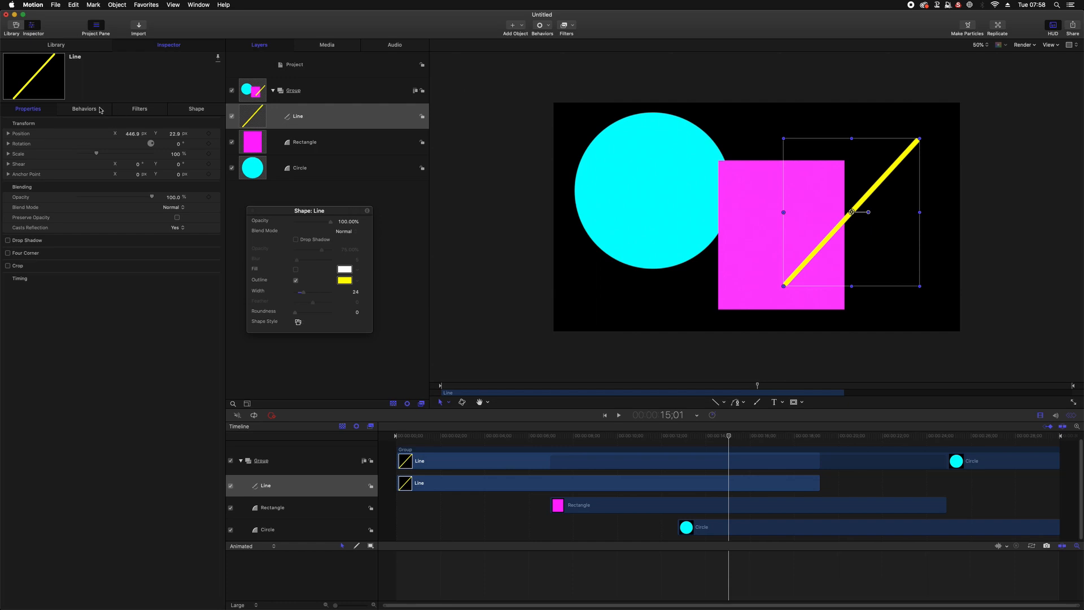
mouse_move(175, 134)
left_mouse_down()
mouse_move(175, 189)
mouse_move(175, 108)
mouse_move(179, 144)
left_mouse_up()
left_click_drag(96, 152, 97, 153)
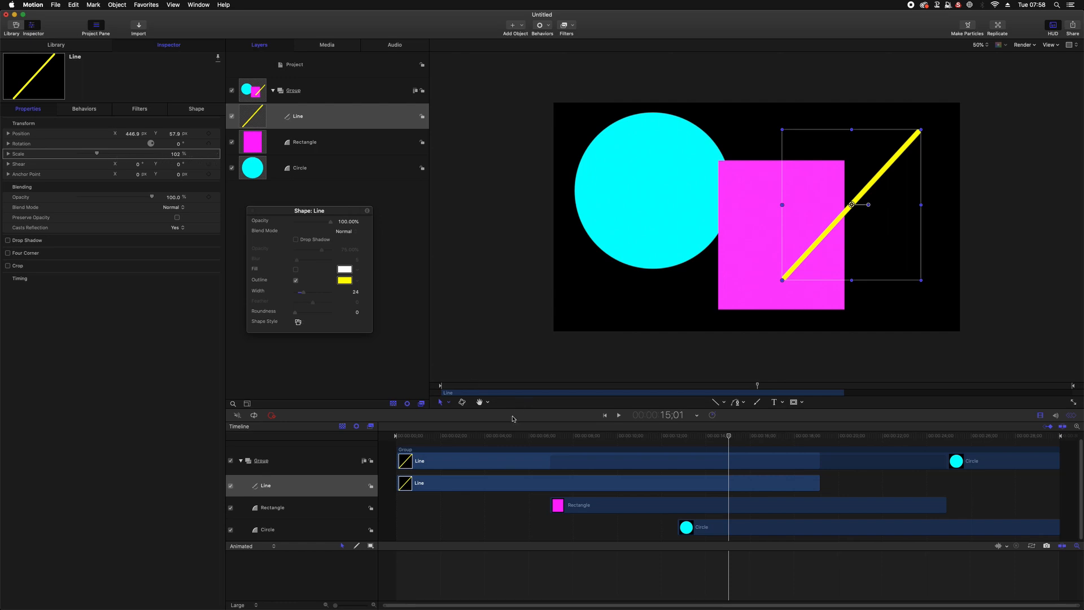
Add a Scale keyframe at 102% for the Line at the project start, and scrub the opening two seconds.
left_click_drag(525, 436, 395, 435)
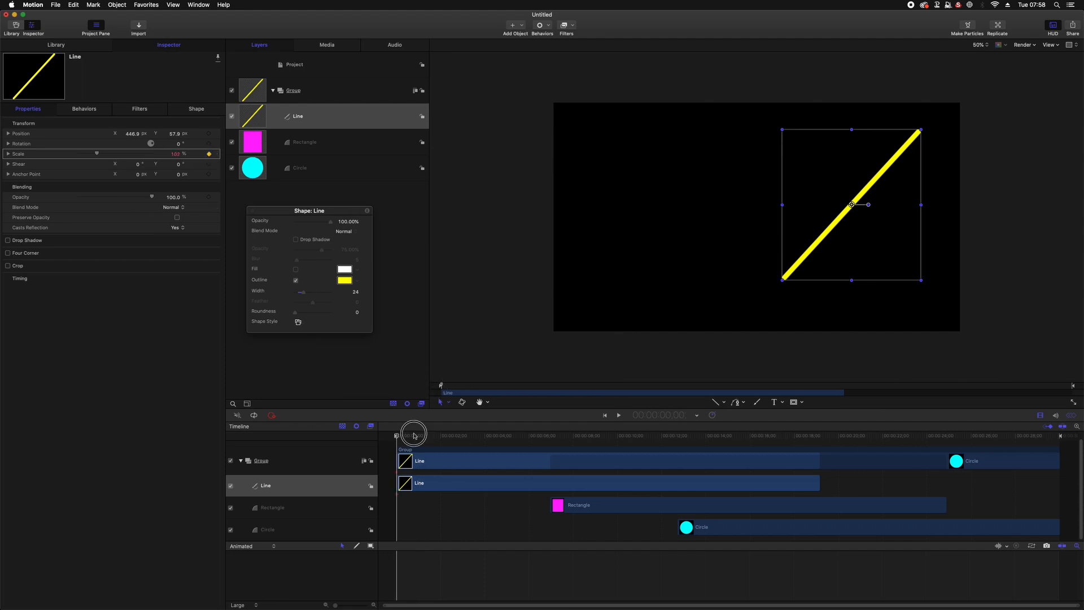
left_click_drag(414, 436, 440, 435)
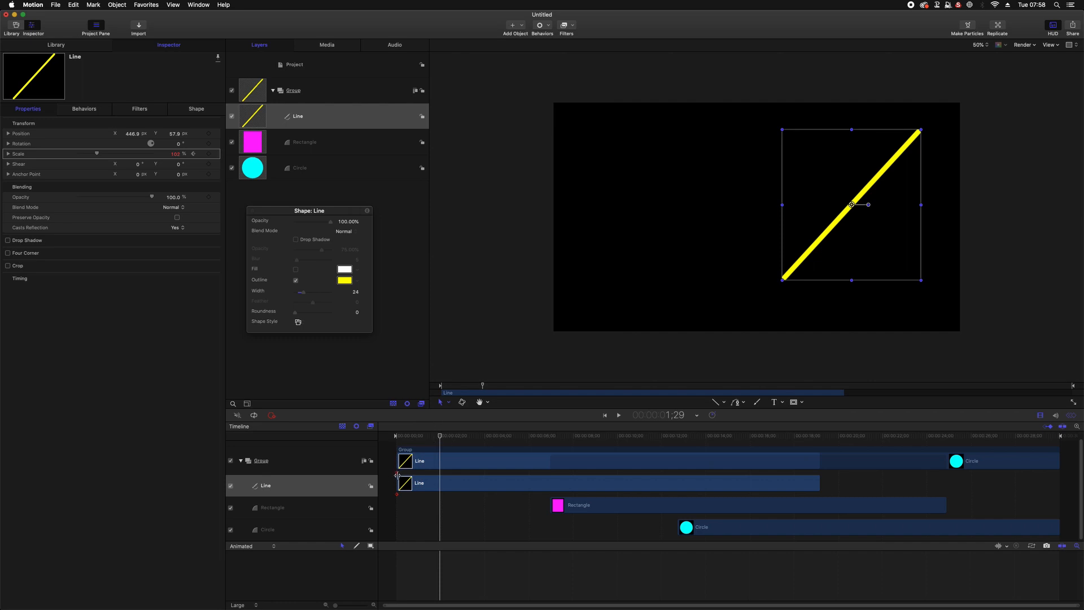
left_click_drag(438, 439, 395, 432)
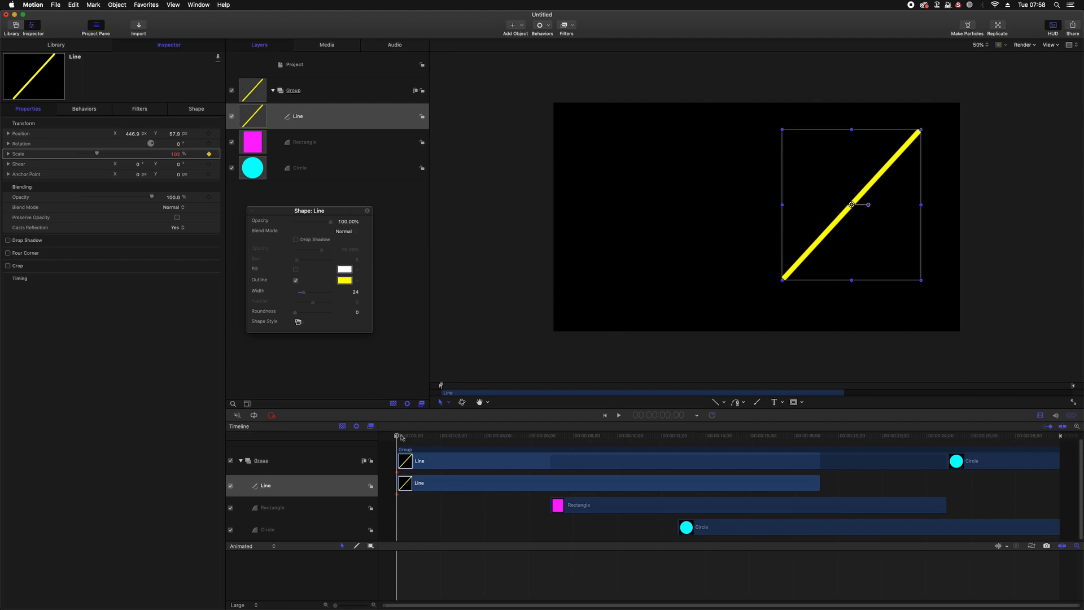
Add a second Scale keyframe at 19;04, where the Line ends, and set its scale to 196%.
left_click_drag(403, 438, 819, 448)
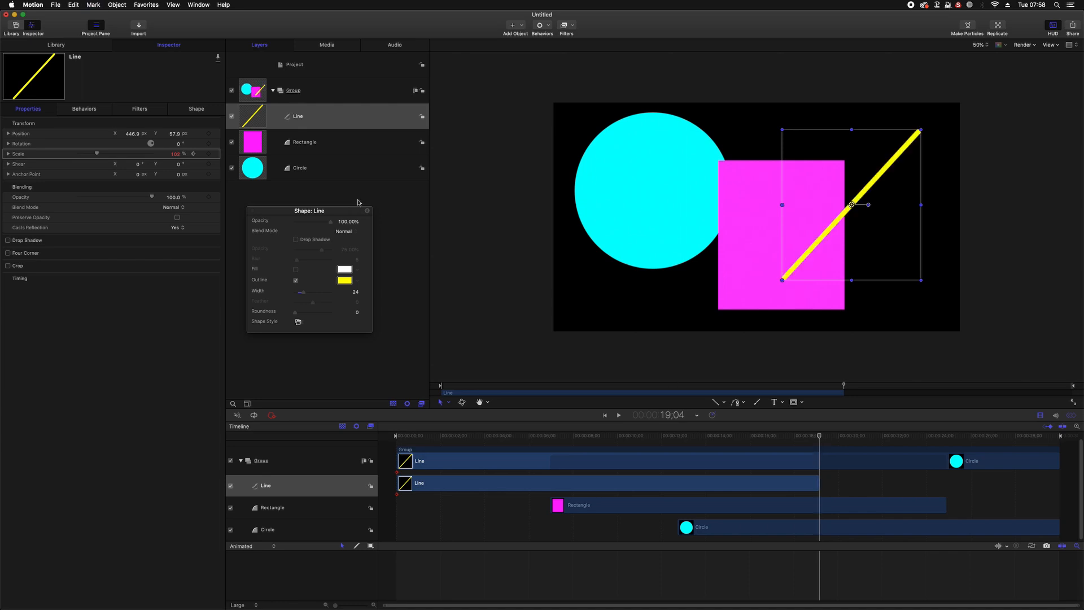
left_click(209, 154)
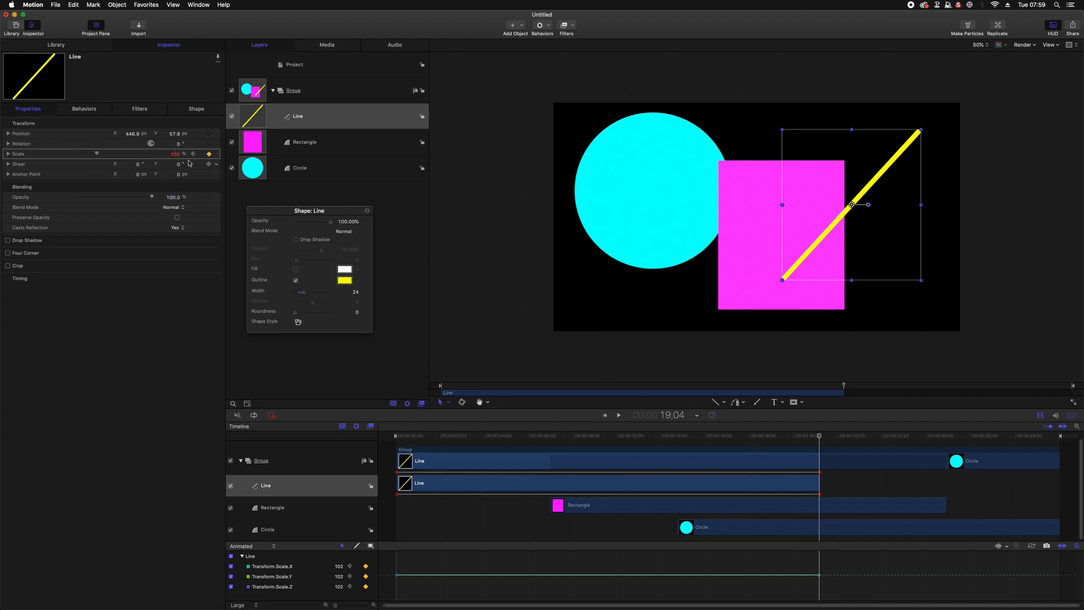
left_click_drag(175, 158, 228, 158)
Preview the Line's scale animation by scrubbing between the project start and the end of its timeline bar.
left_click_drag(427, 435, 773, 435)
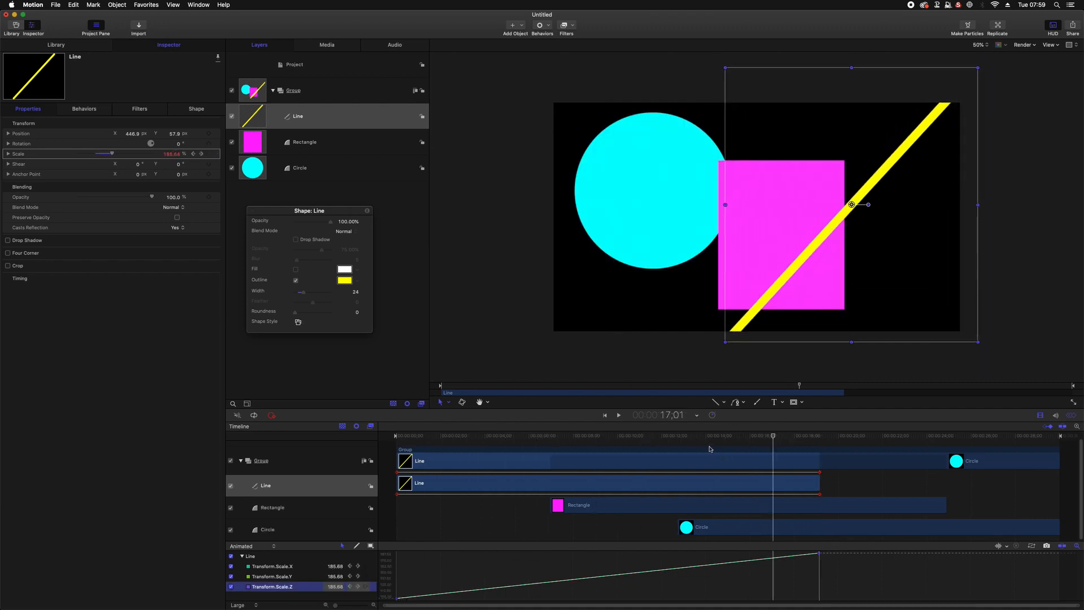
left_click_drag(709, 438, 389, 433)
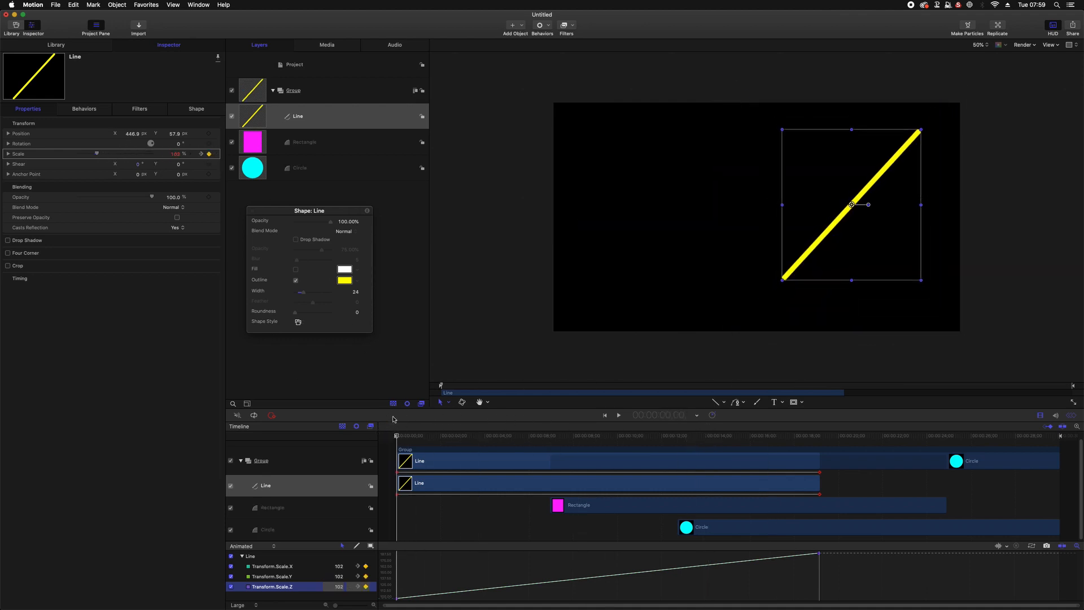
left_click_drag(416, 438, 386, 436)
left_click_drag(417, 435, 819, 451)
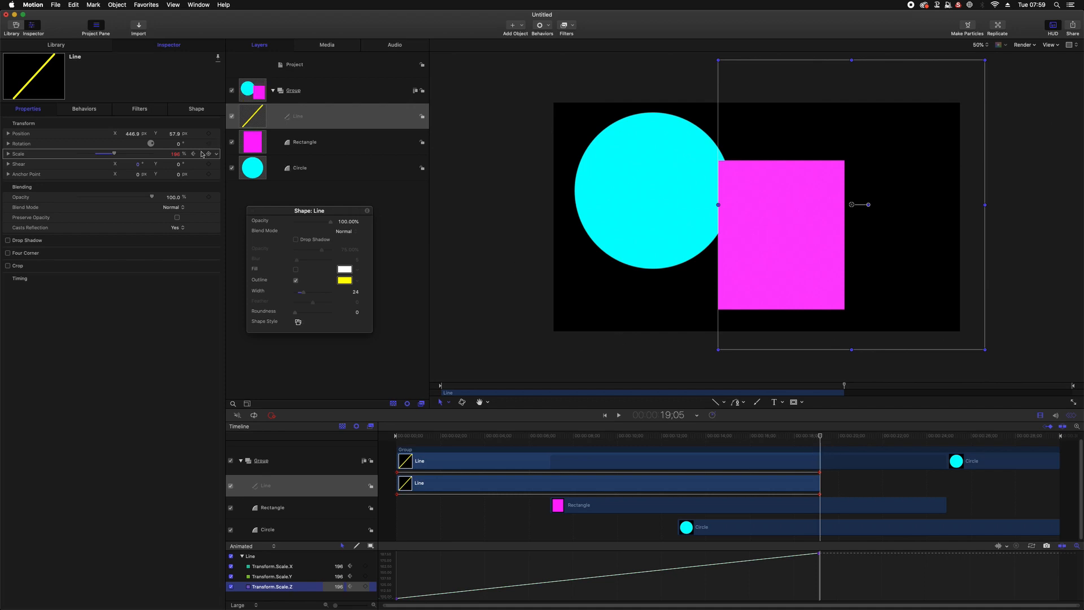
Jump back and forth between the Line's two Scale keyframes, ending on the one at 19;04.
left_click(193, 153)
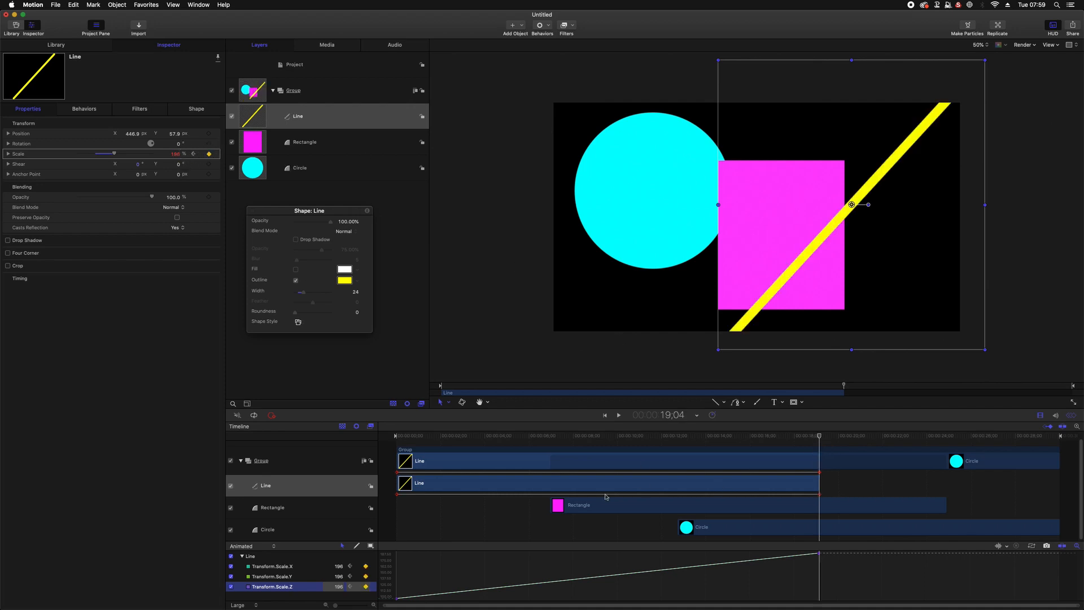
left_click(193, 155)
left_click(200, 155)
left_click(194, 156)
left_click(201, 155)
left_click(195, 155)
left_click(201, 155)
left_click(194, 156)
left_click(201, 155)
Compare the HUD controls for the Circle, Rectangle and Line by selecting each layer in turn.
left_click(333, 165)
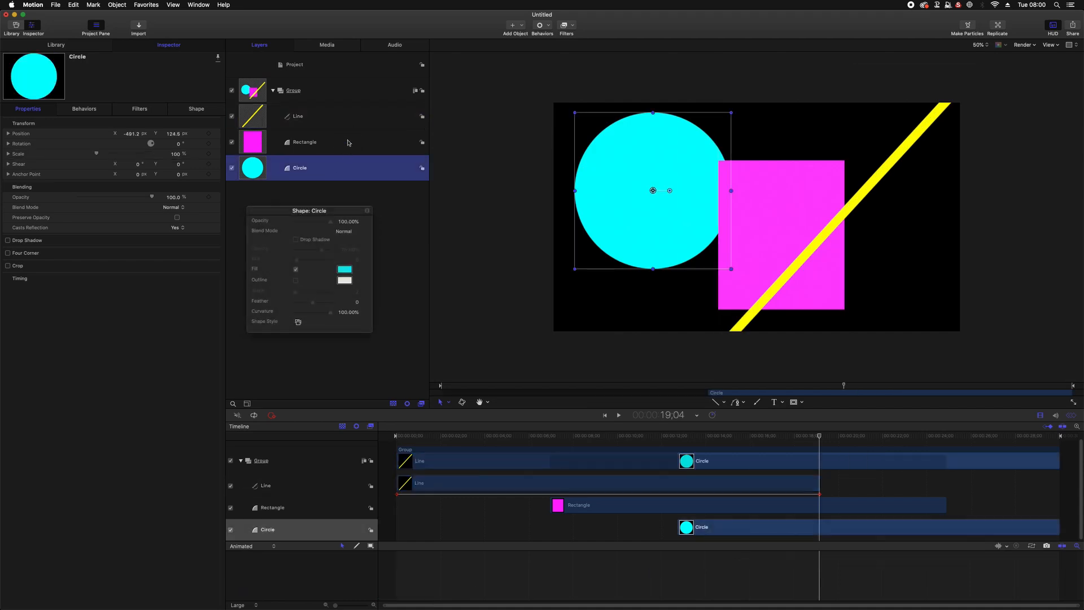
left_click(348, 141)
left_click(344, 117)
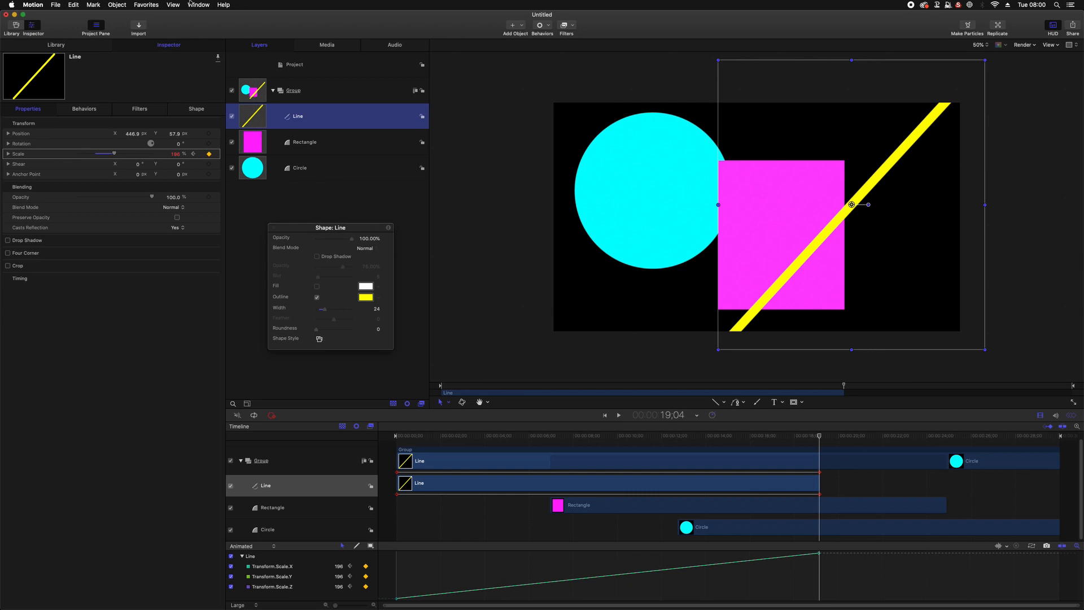
Import the movie 023 - (Motion Cut) Public Boat. Lembonang Island FINAL from the Master CUTS folder.
left_click(141, 24)
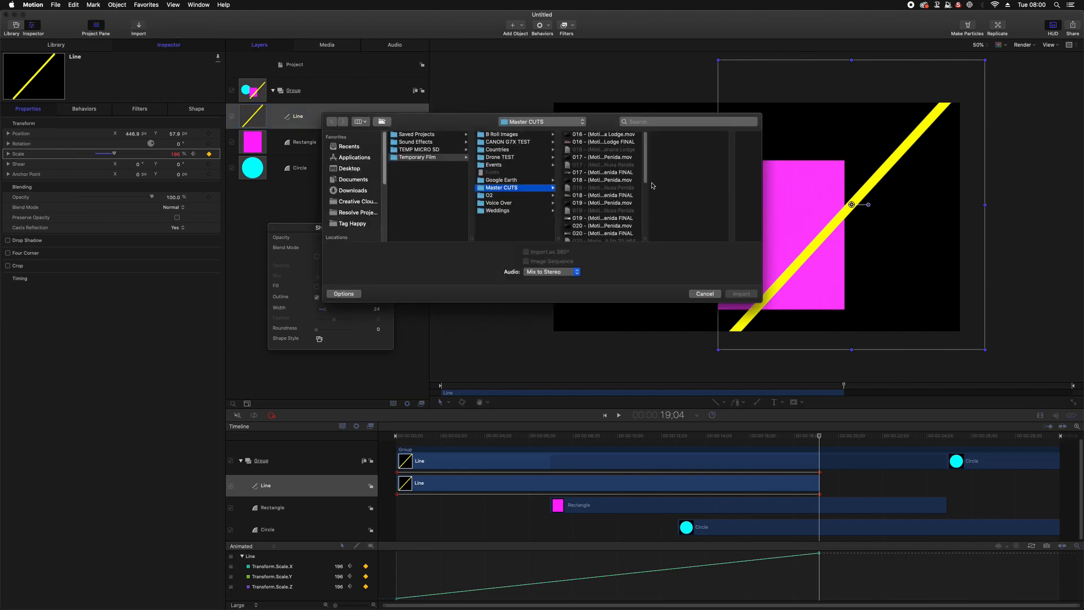
left_click_drag(644, 172, 633, 226)
left_click(607, 202)
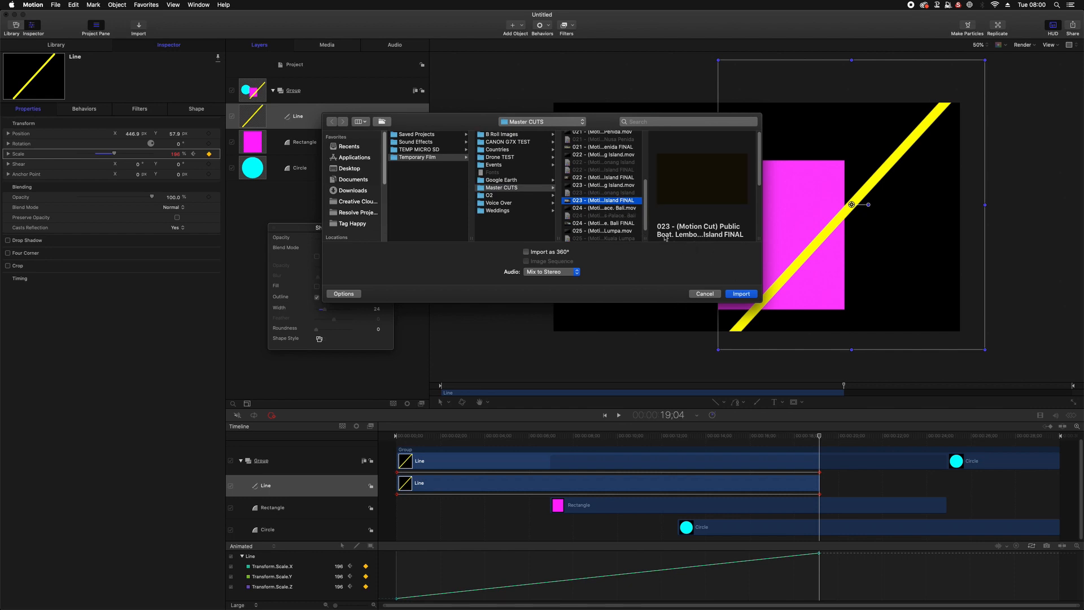
scroll(758, 182, "down", 2)
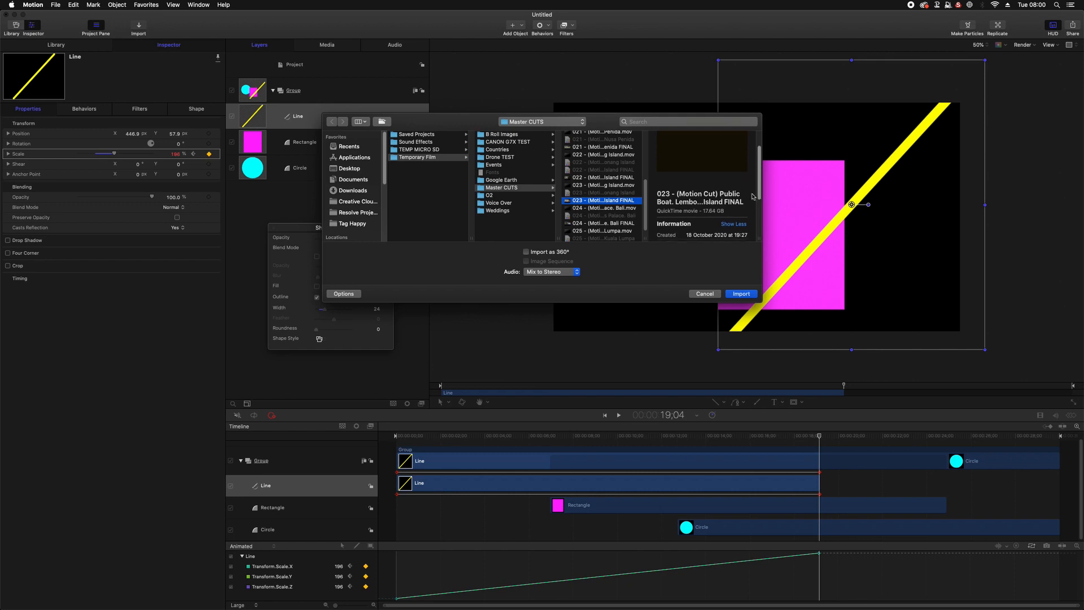
left_click(625, 208)
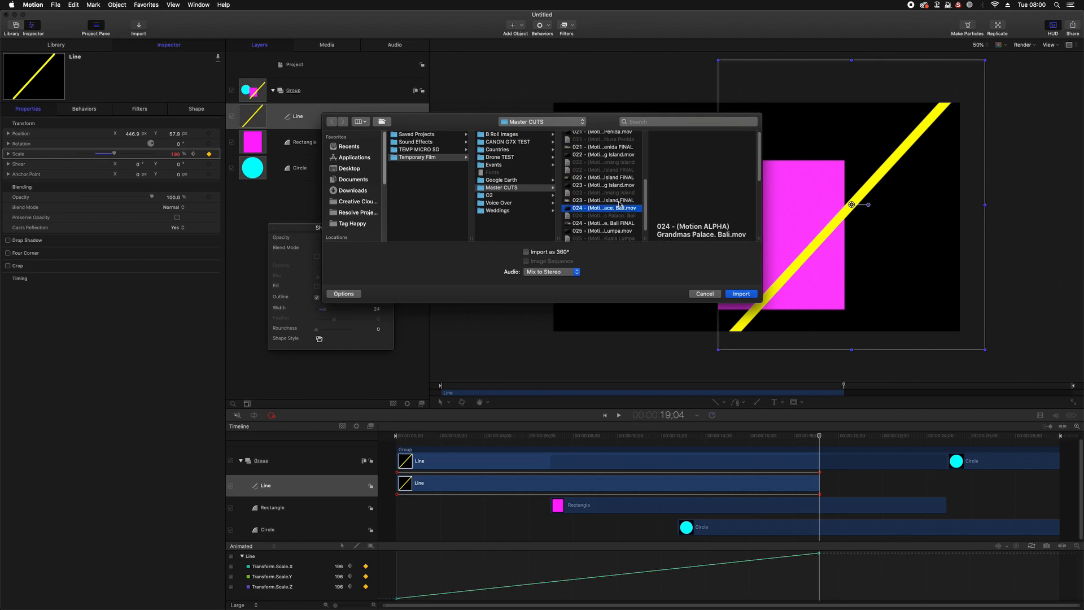
left_click(618, 201)
left_click(739, 293)
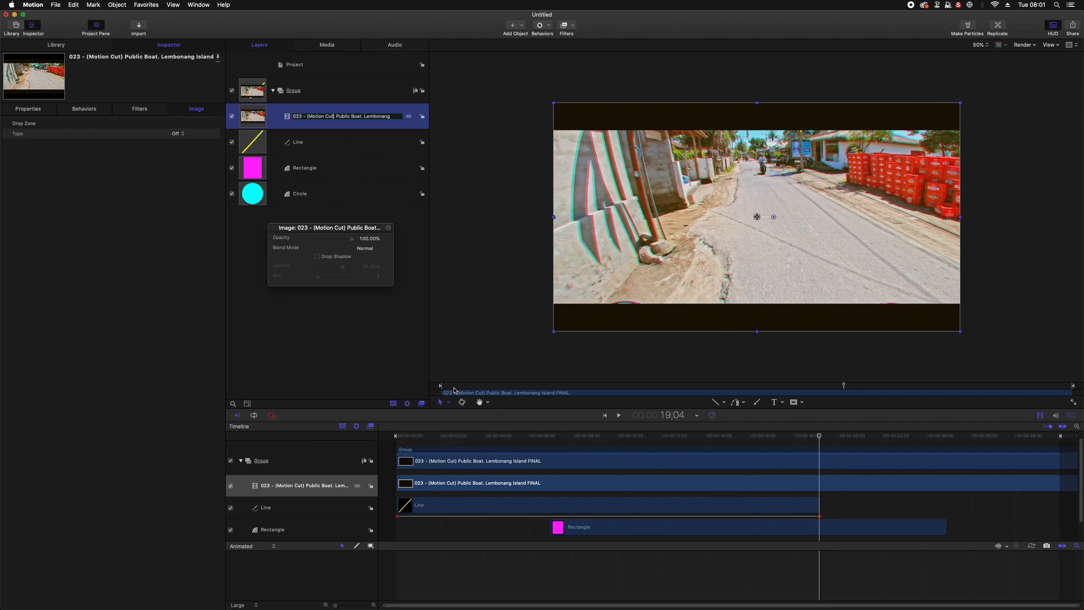
Move the playhead to 7;16 and slide the imported movie earlier in the timeline until the aerial beach footage is under it.
left_click_drag(454, 390, 599, 400)
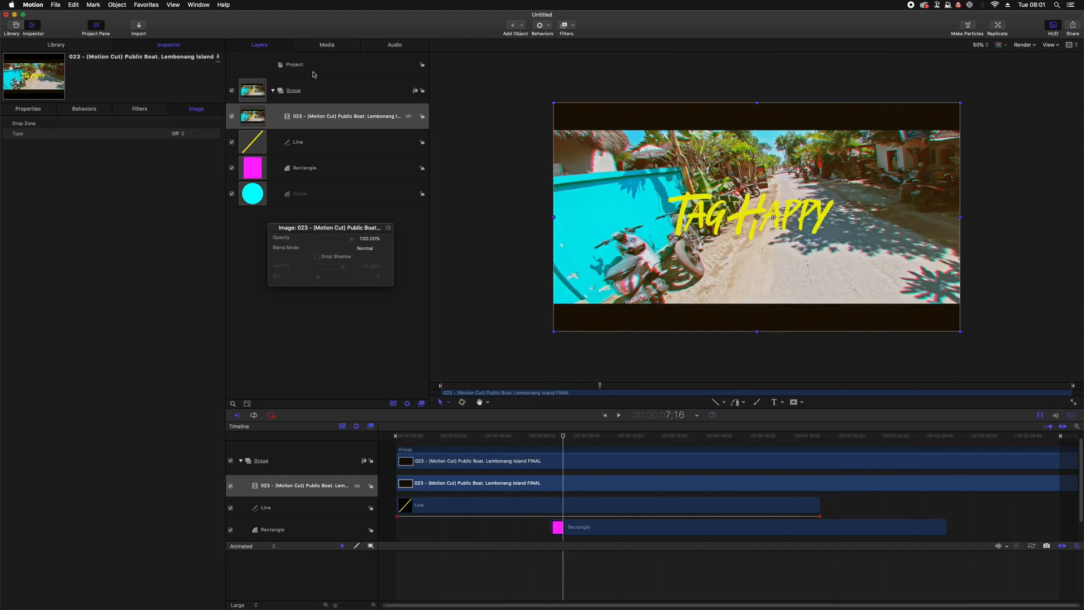
left_click(337, 125)
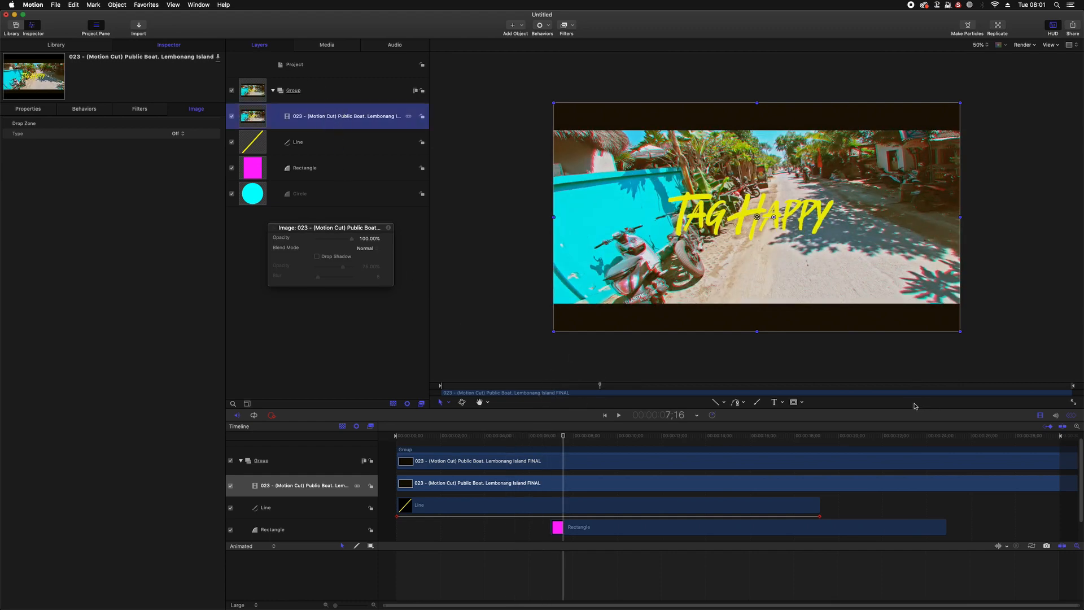
left_click(291, 488)
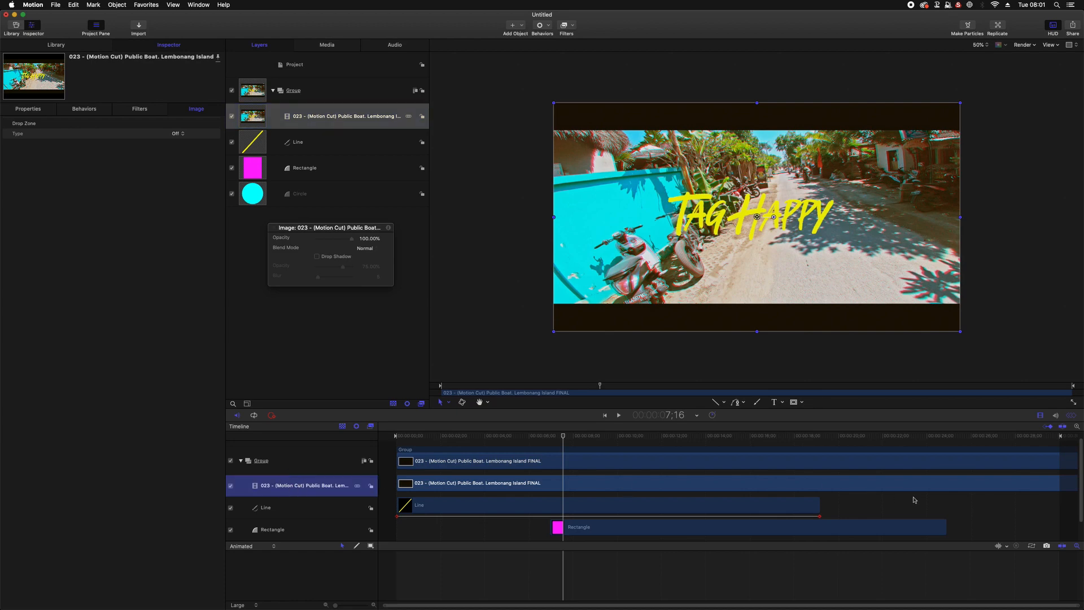
left_click_drag(921, 482, 482, 484)
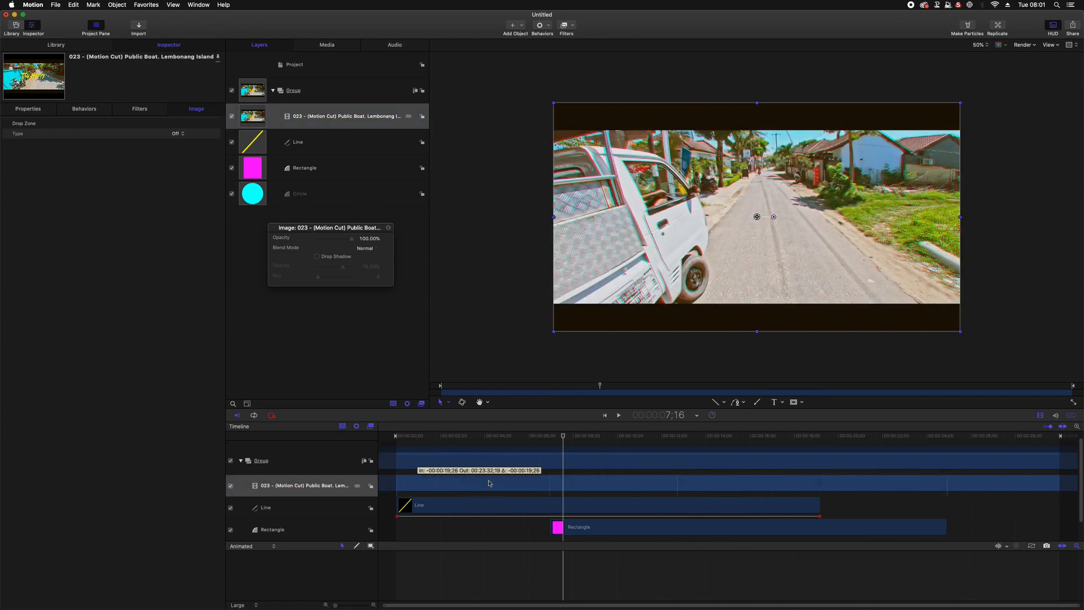
left_click_drag(932, 484, 371, 486)
left_click_drag(939, 485, 412, 478)
left_click_drag(964, 484, 582, 486)
left_click_drag(841, 487, 716, 480)
Move the HUD clear of the layer list and reorder the movie layer to the end of the Group, beneath the Circle.
left_click(350, 119)
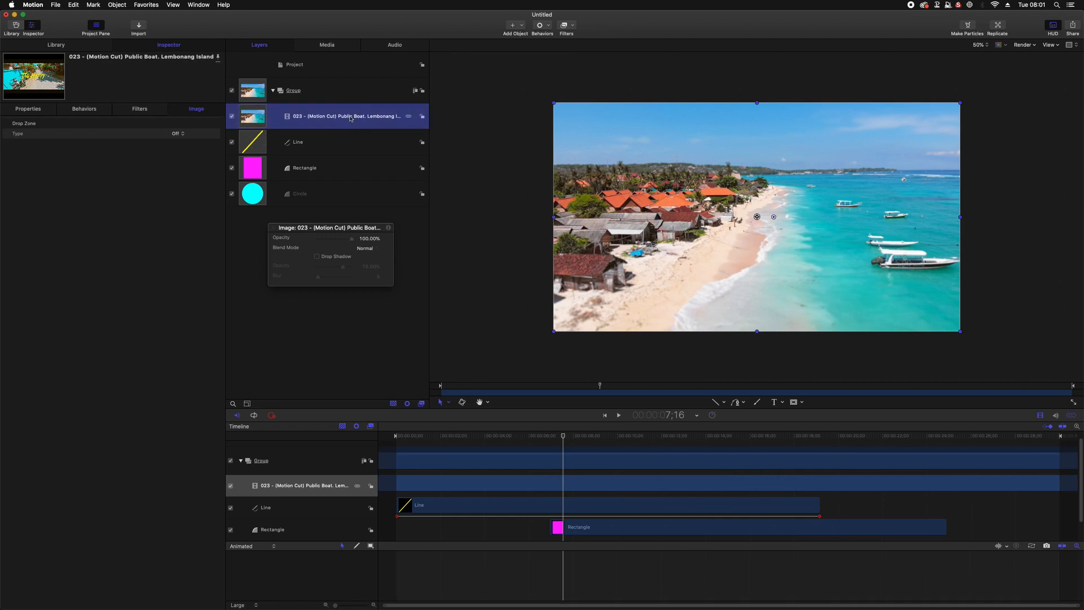
left_click(334, 141)
left_click(346, 167)
left_click(358, 195)
left_click_drag(369, 228, 191, 337)
left_click(346, 120)
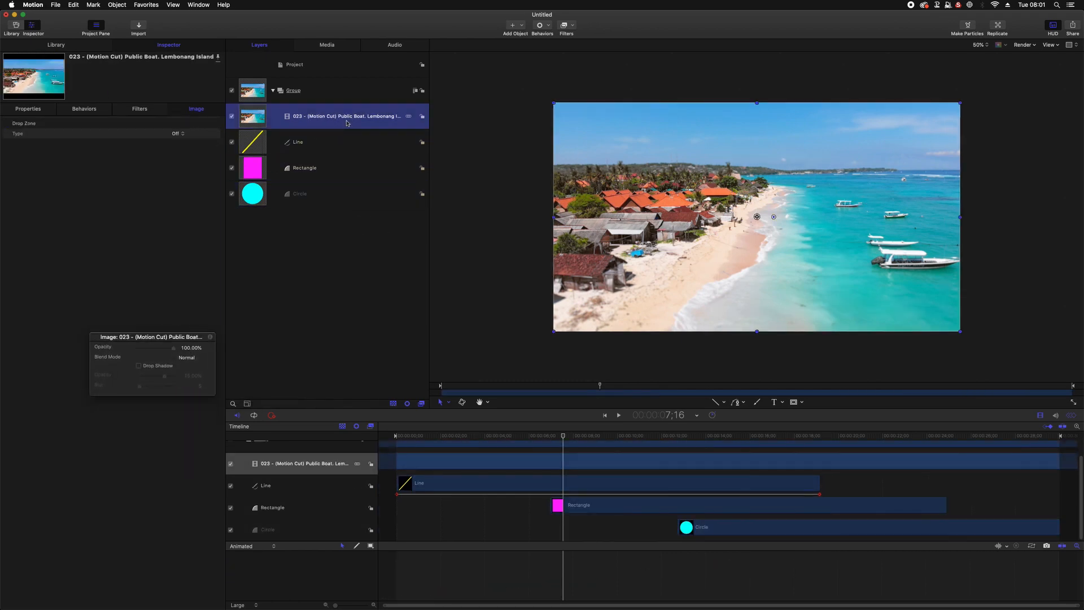
left_click_drag(353, 114, 284, 207)
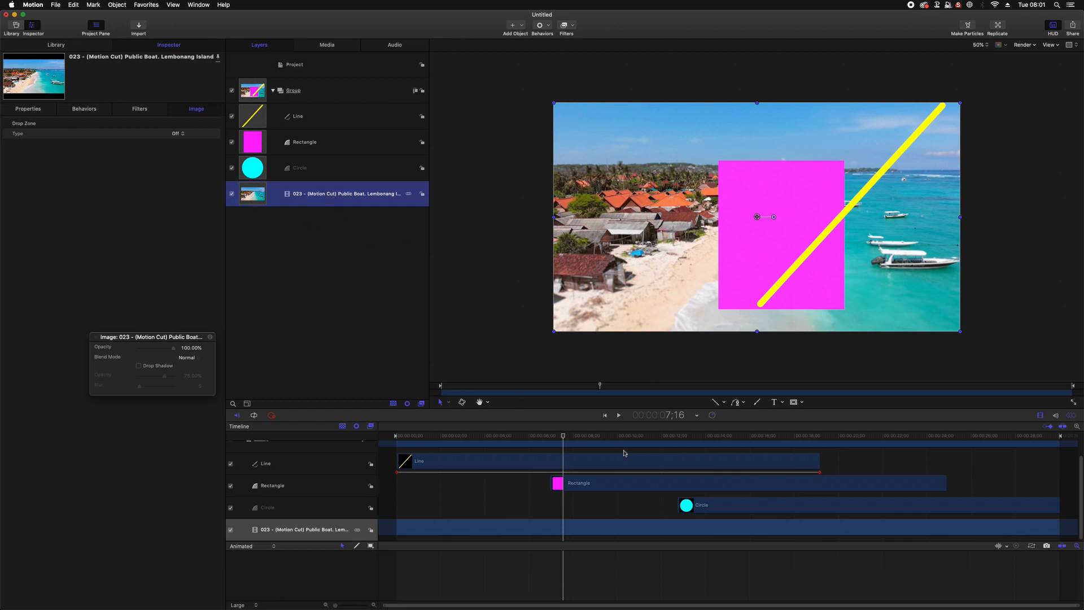
Move the playhead to 14;29, select the Circle's timeline bar and hide the Keyframe Editor.
left_click(728, 436)
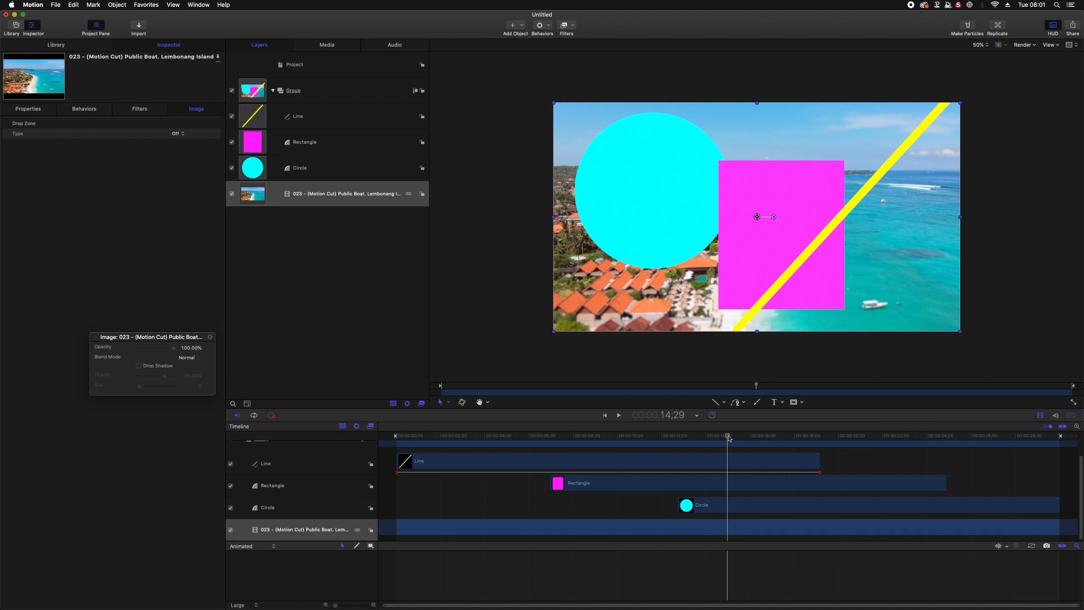
left_click(729, 507)
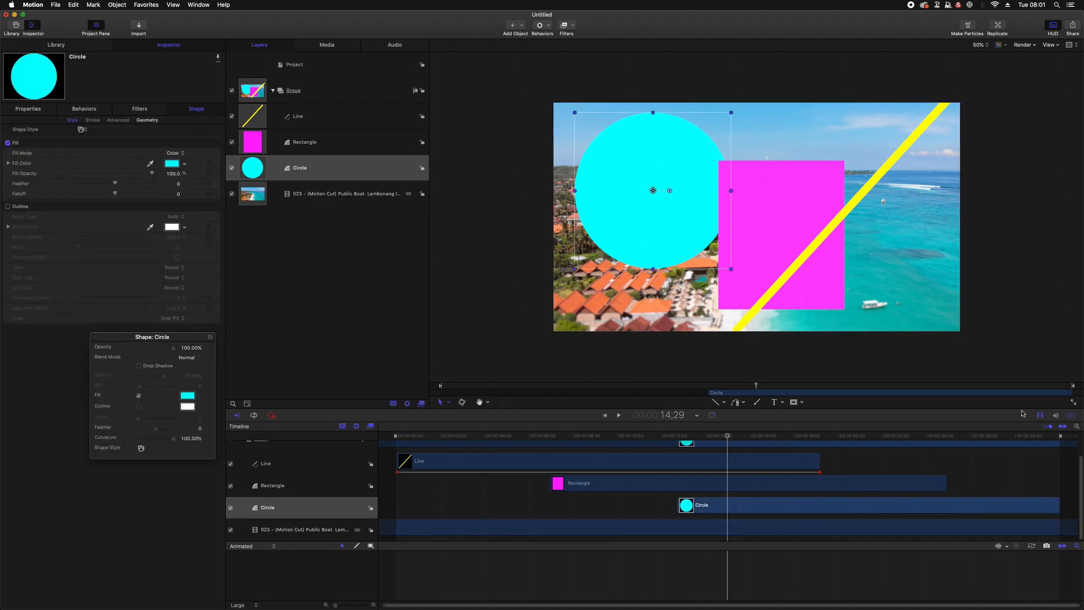
left_click(1071, 416)
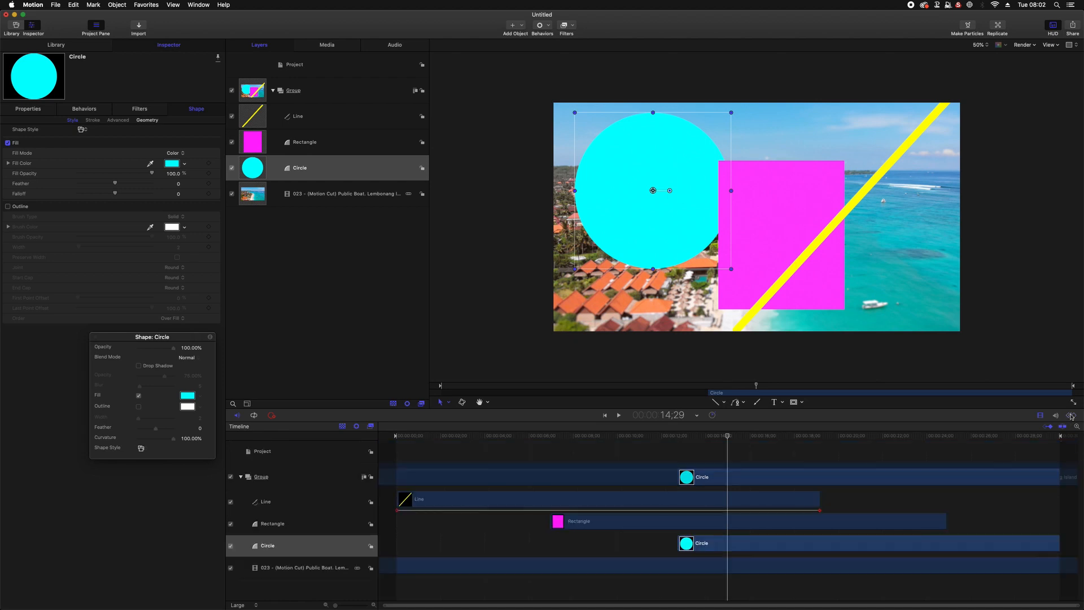
Select the movie layer and move its HUD back to the empty area beneath the layer list.
left_click(342, 195)
left_click(350, 159)
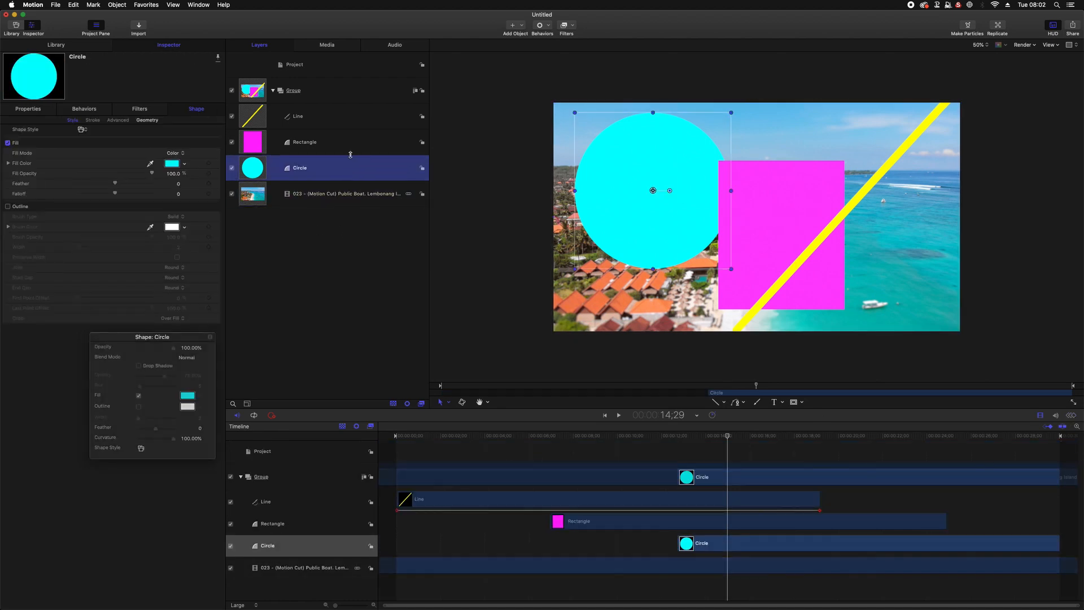
left_click(350, 151)
left_click(350, 193)
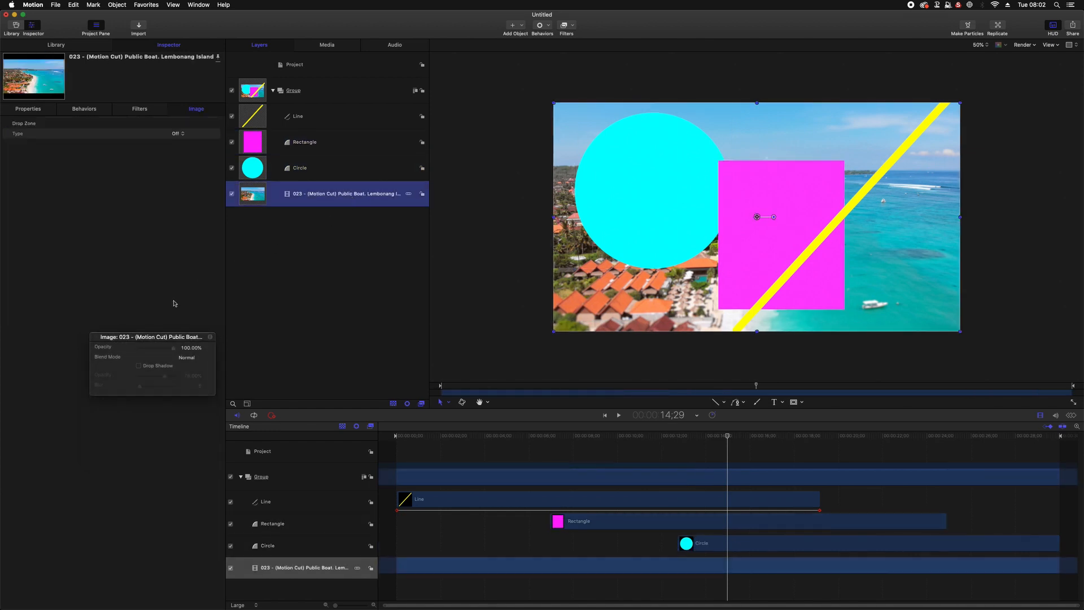
left_click_drag(174, 337, 335, 228)
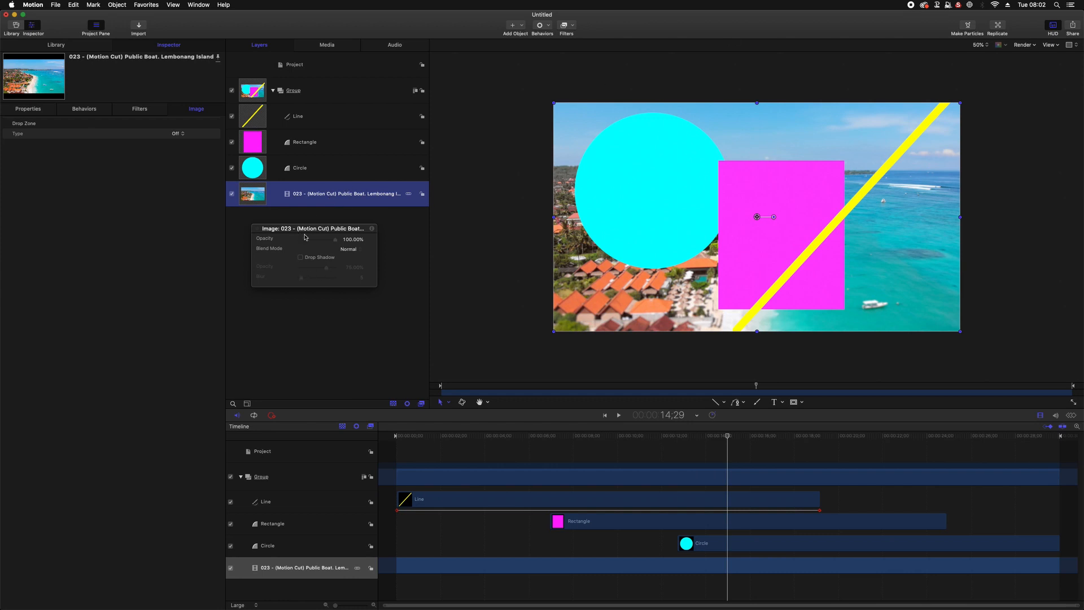
left_click_drag(326, 240, 349, 232)
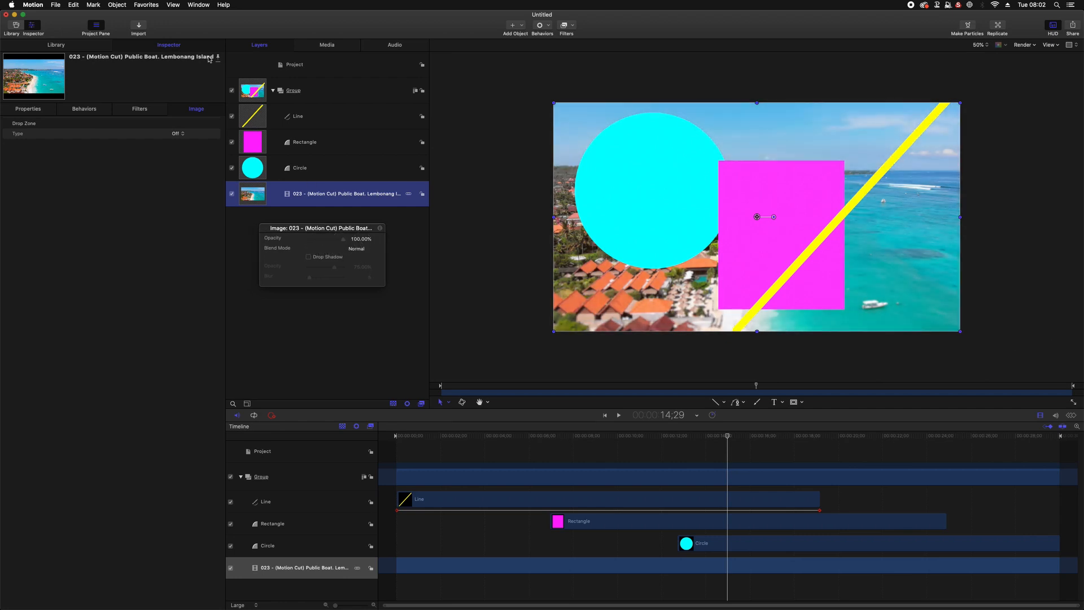
In the movie's Properties, try a 5° rotation, scale the movie to 257%, and reset the rotation to its default.
left_click(189, 46)
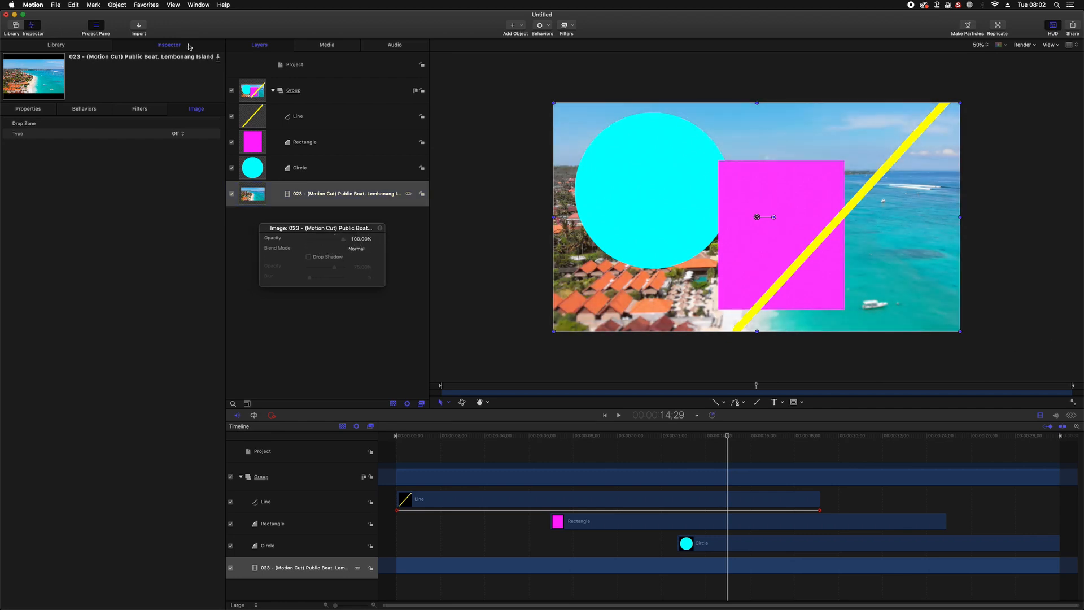
left_click(28, 109)
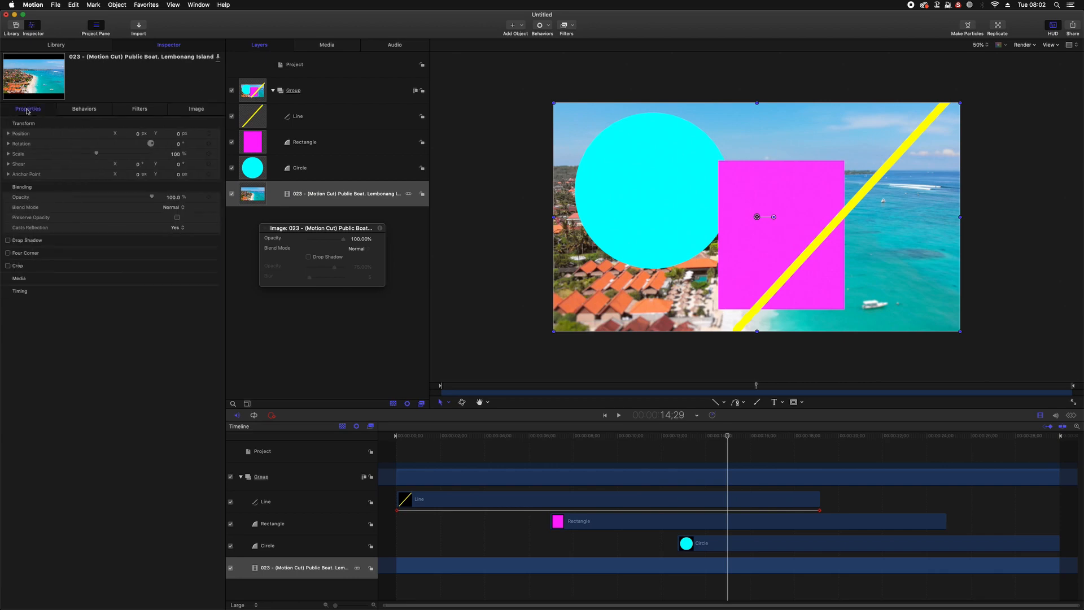
mouse_move(178, 146)
left_mouse_down()
mouse_move(202, 146)
mouse_move(181, 146)
left_mouse_up()
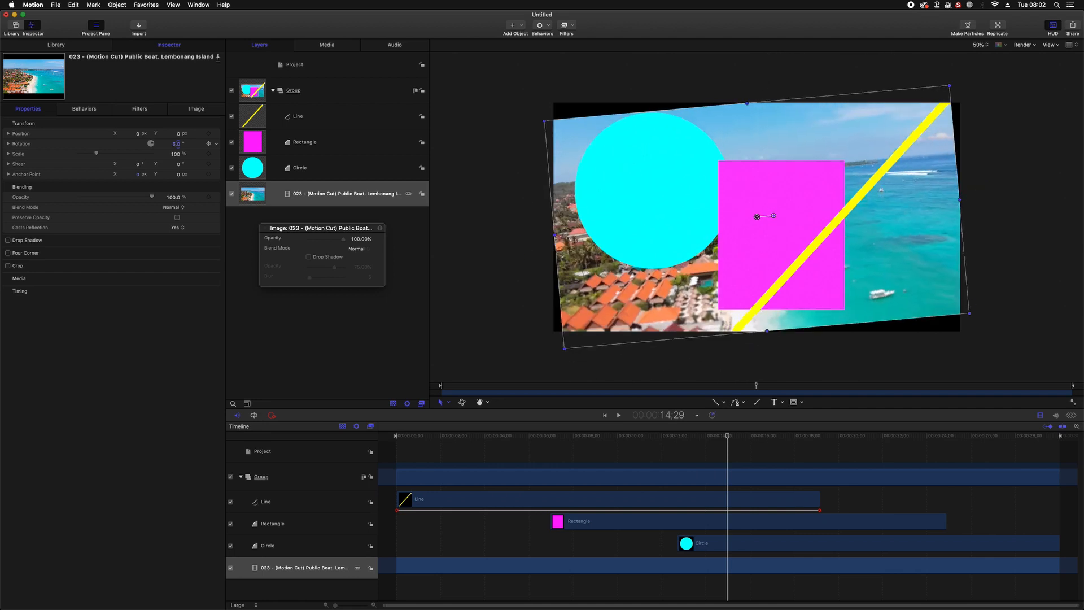
left_click_drag(99, 154, 124, 153)
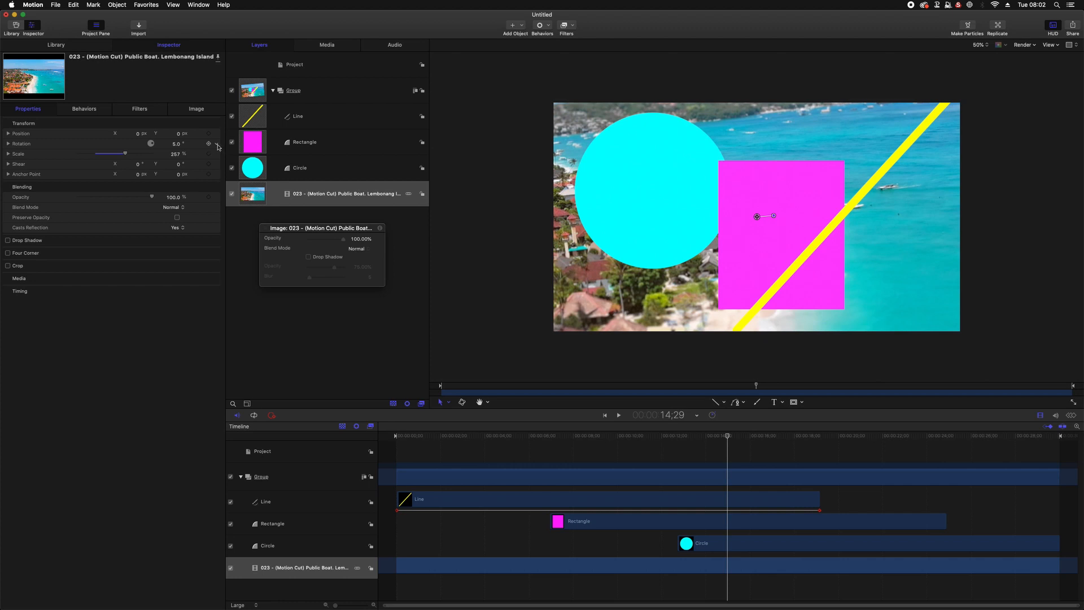
left_click(218, 146)
left_click(219, 147)
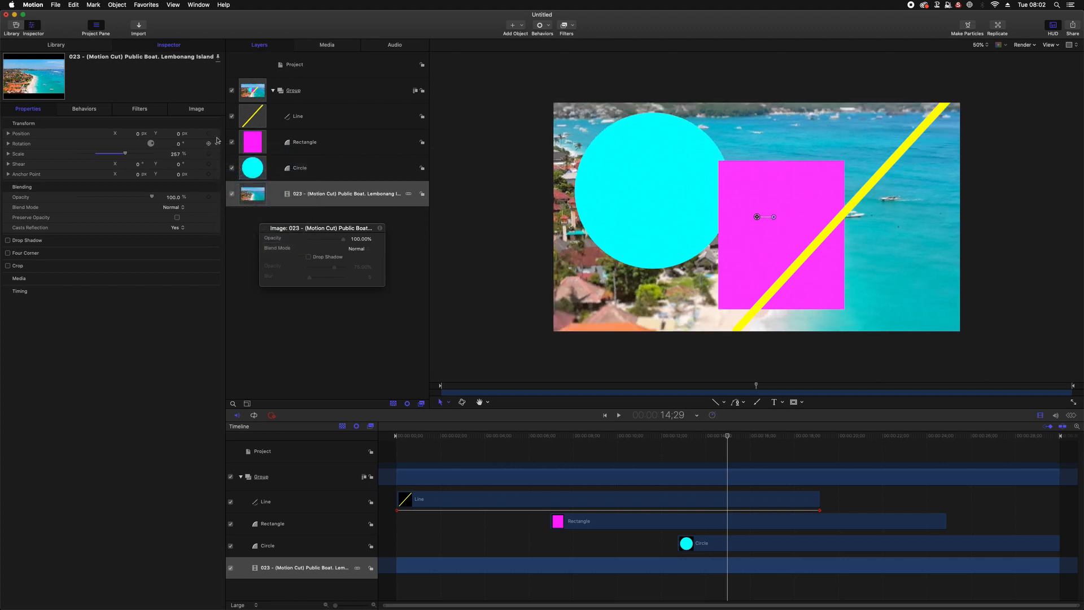
Add a Rotation keyframe to the movie layer at the project start.
left_click(346, 192)
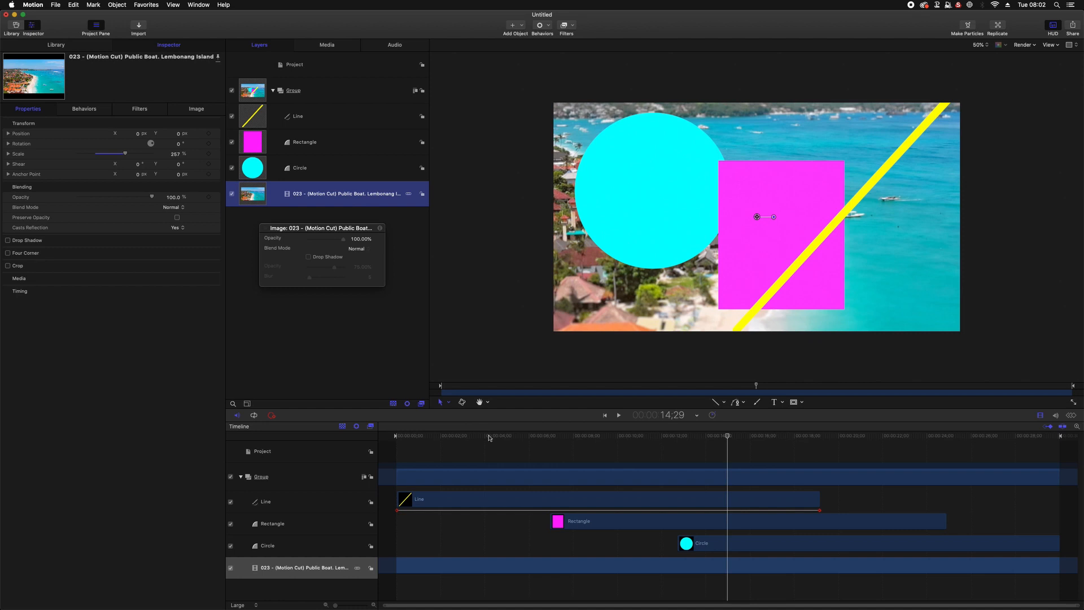
left_click_drag(451, 435, 394, 436)
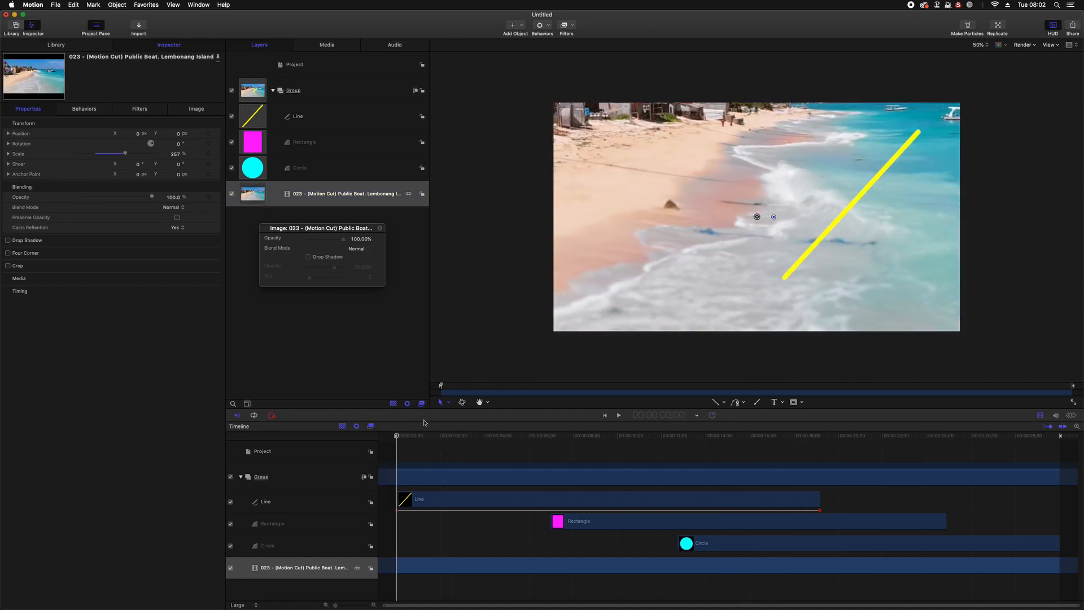
left_click(384, 202)
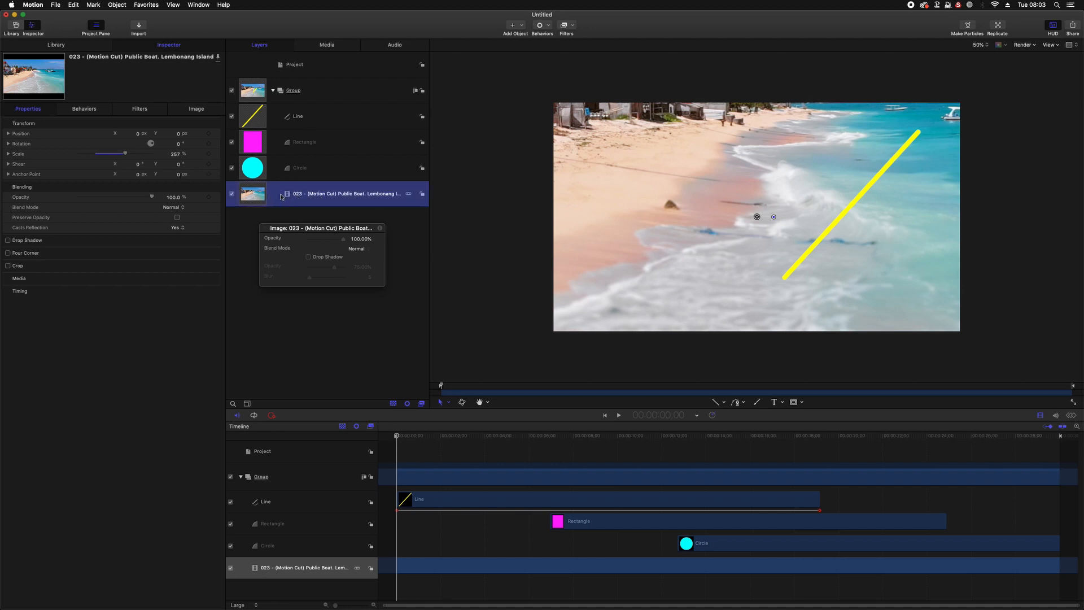
left_click(210, 144)
Add a second Rotation keyframe to the movie at 29;29, set it to 67°, and scrub back to the project start.
left_click_drag(417, 435, 1058, 473)
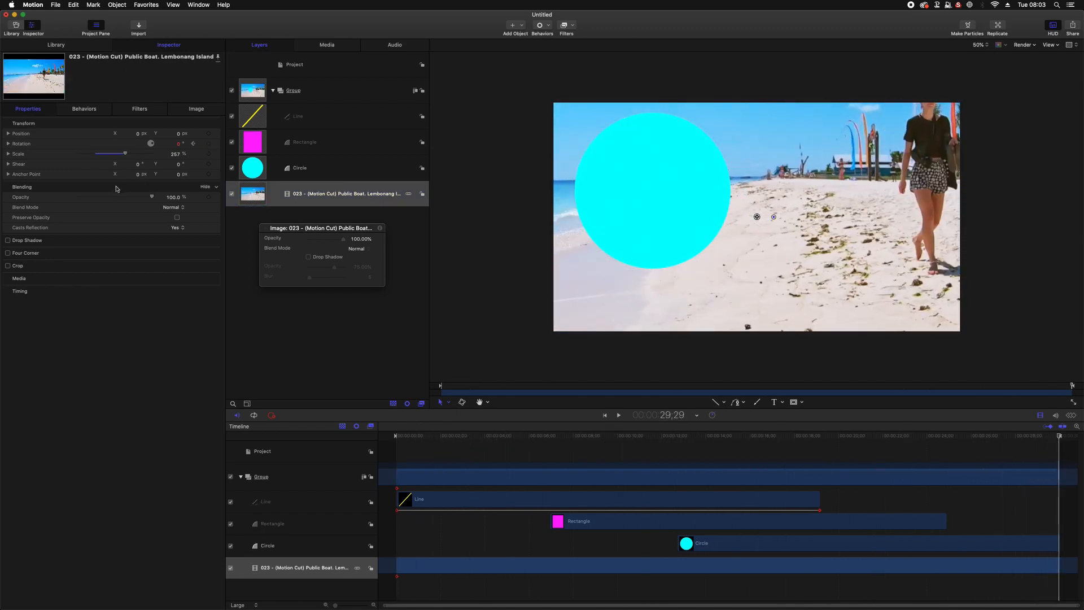
left_click(209, 144)
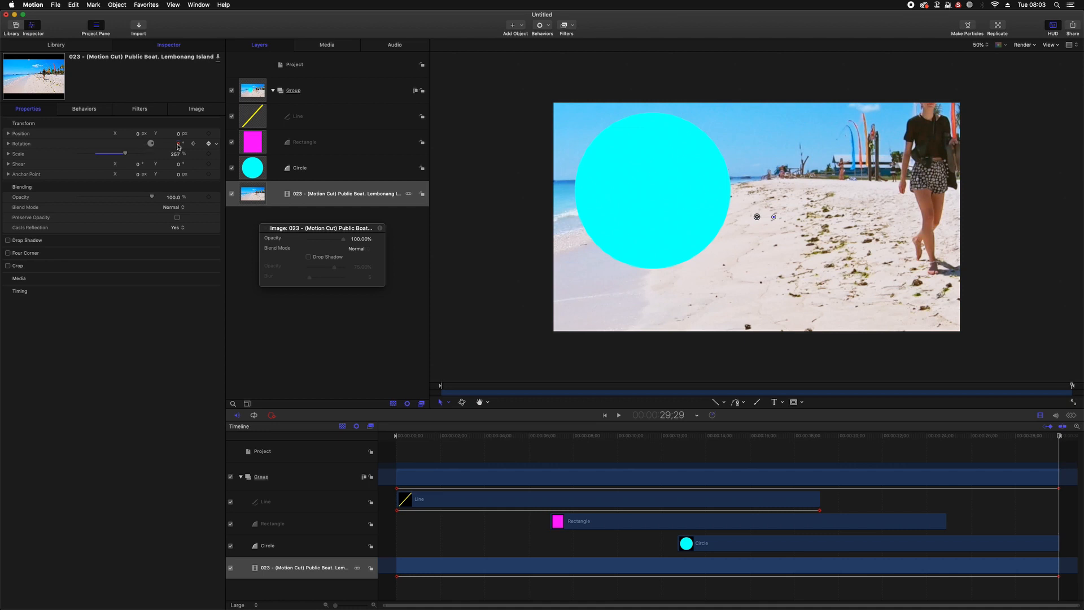
left_click_drag(179, 145, 177, 143)
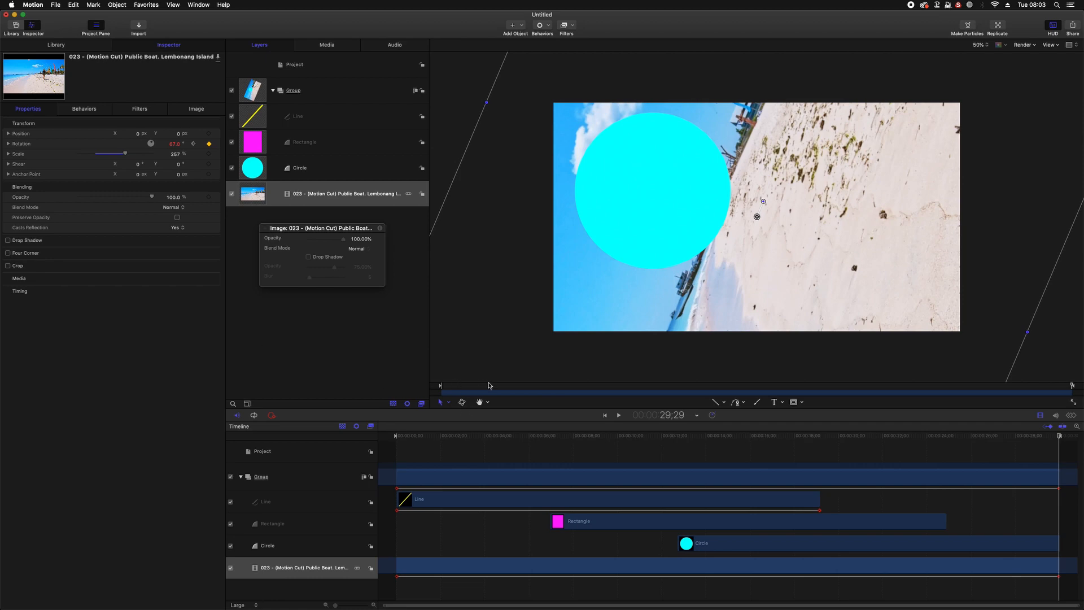
left_click_drag(480, 387, 434, 423)
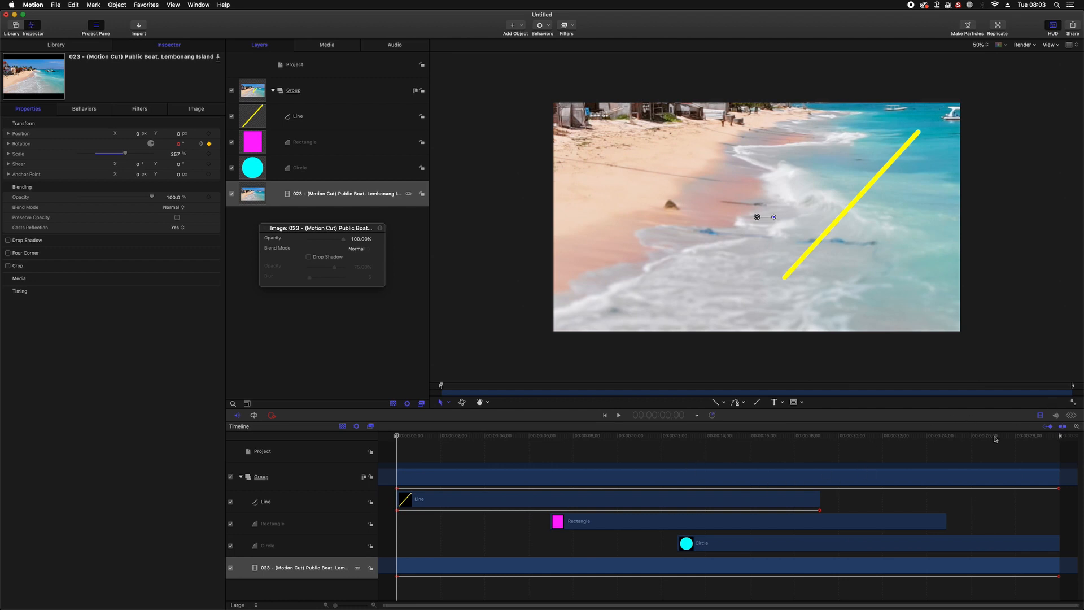
Show the Keyframe Editor again and enlarge it to view the movie's rotation curves, keeping the movie layer selected.
left_click(1070, 416)
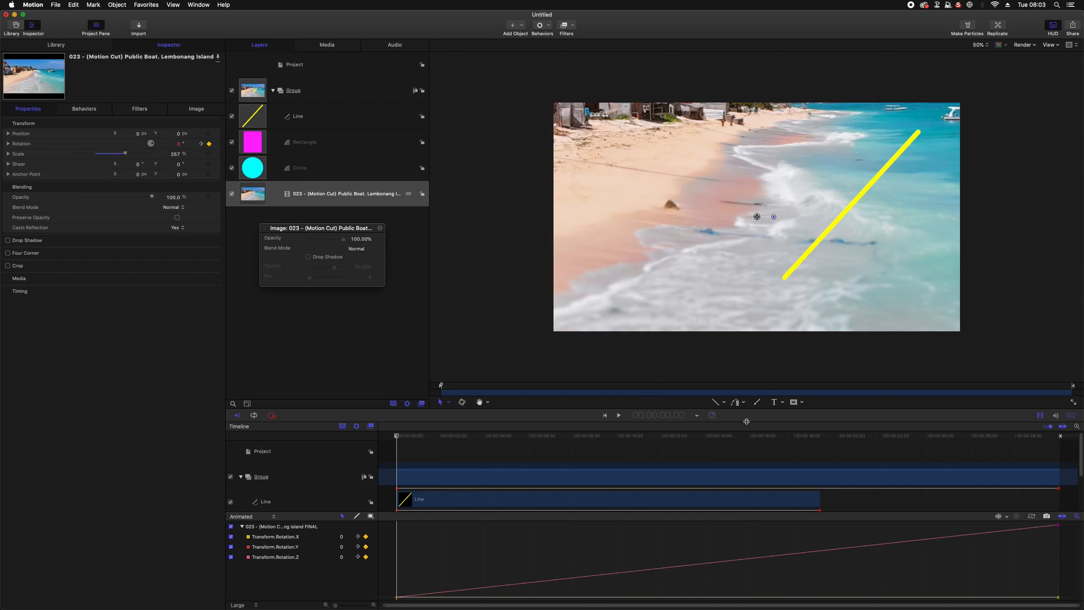
left_click_drag(746, 421, 725, 280)
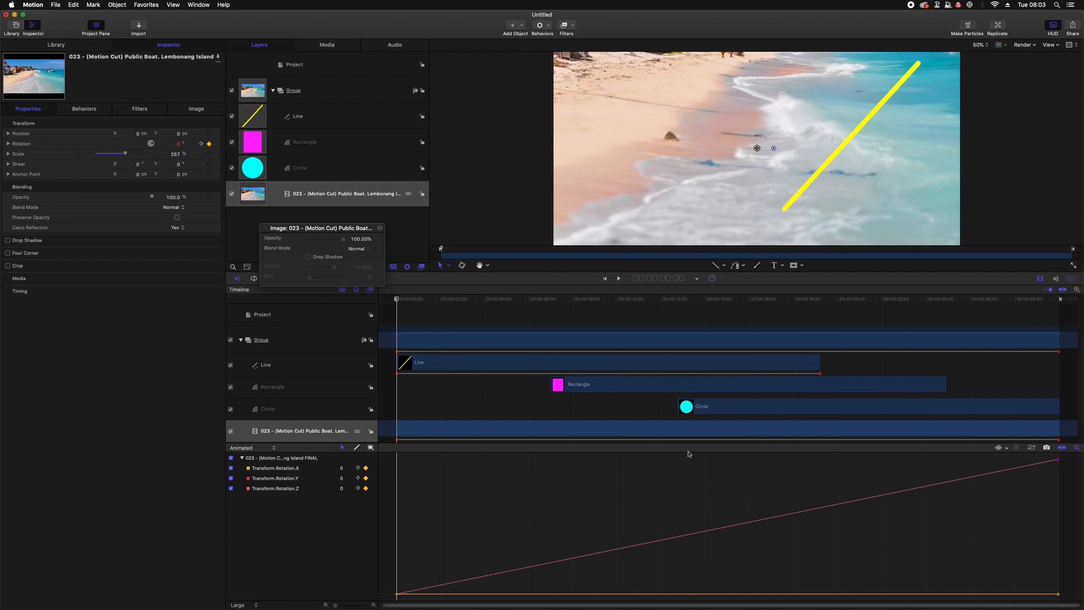
left_click_drag(689, 443, 699, 375)
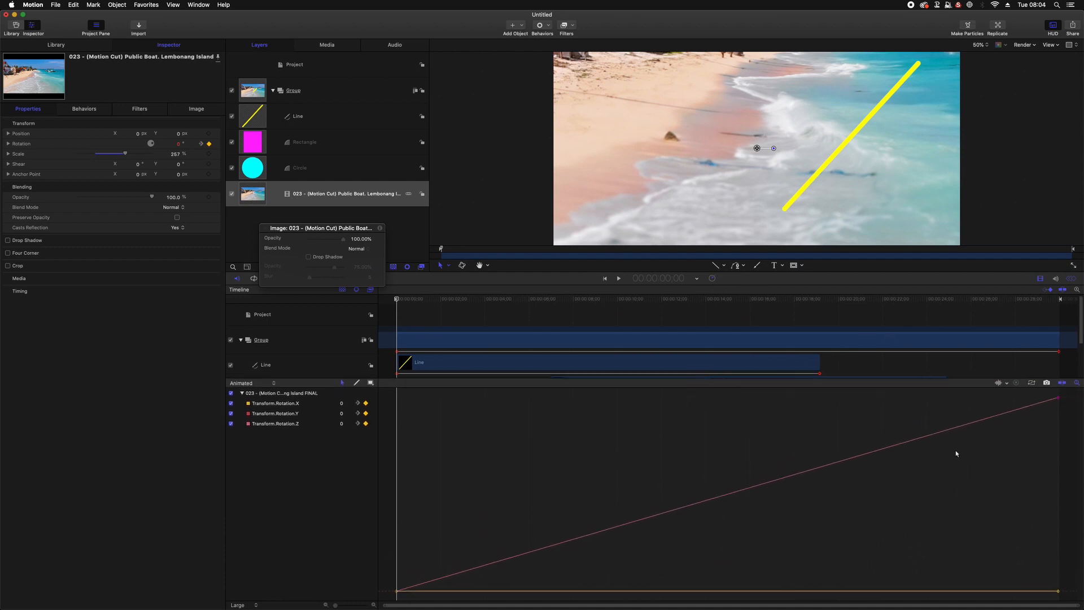
left_click(381, 200)
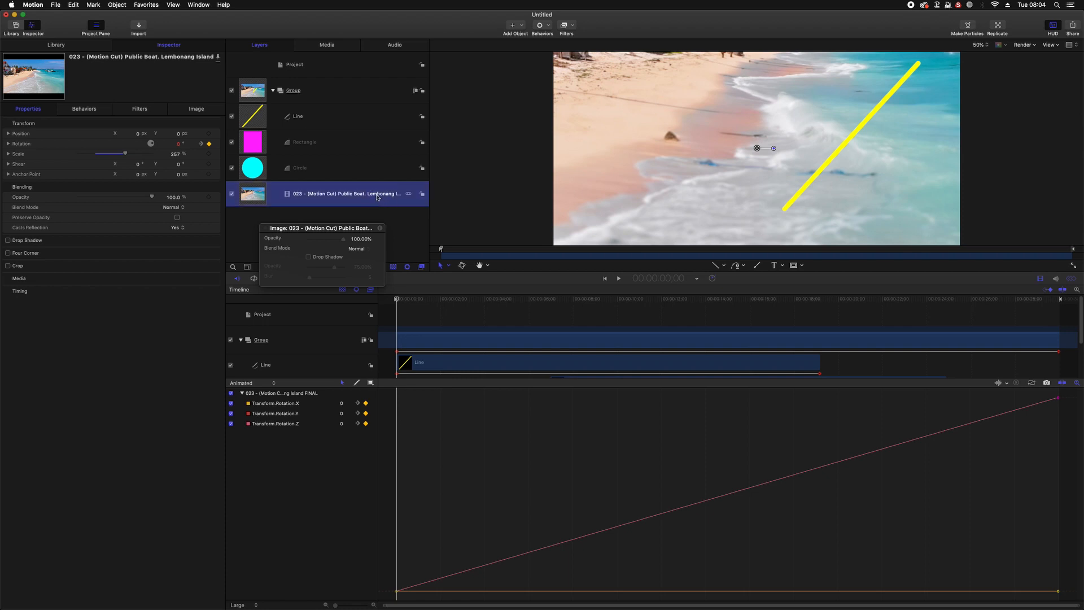
Select the circle, rectangle and line layers in turn to compare their animation curves, and reselect the movie layer.
left_click(362, 159)
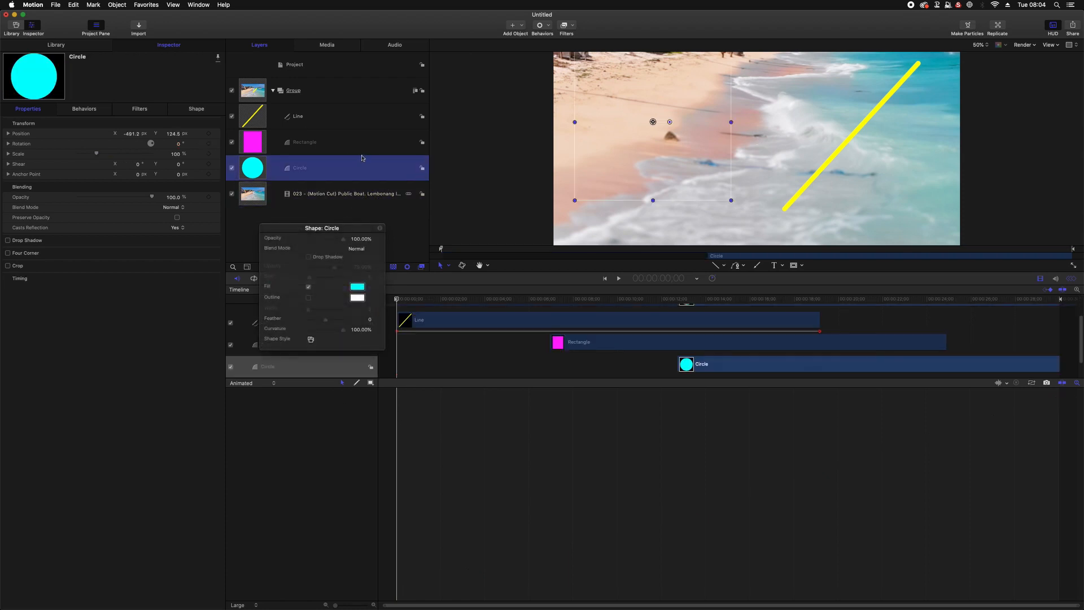
left_click(364, 146)
left_click(358, 125)
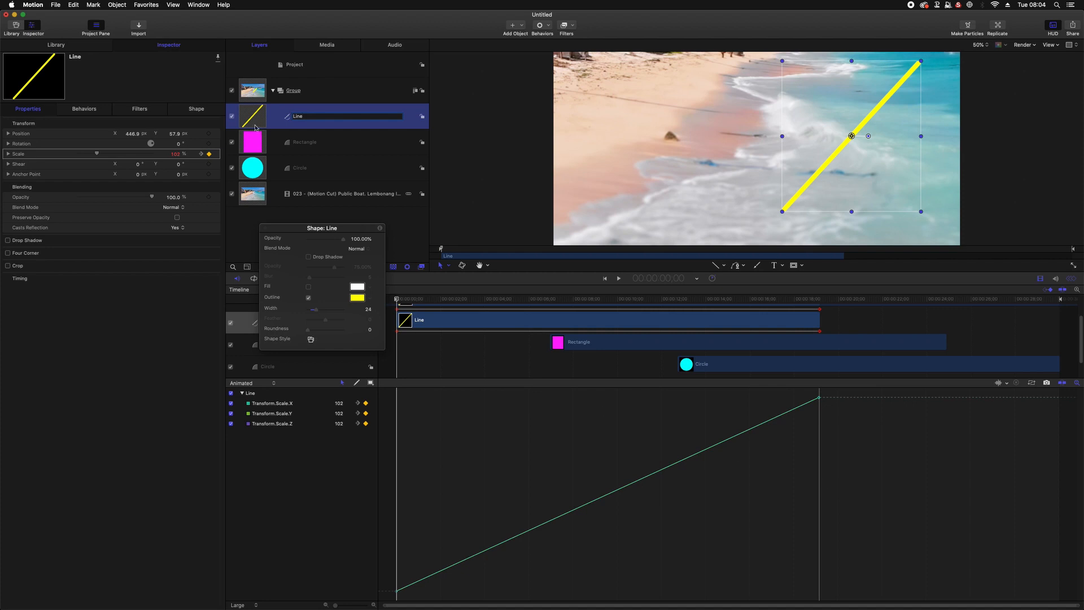
left_click(348, 197)
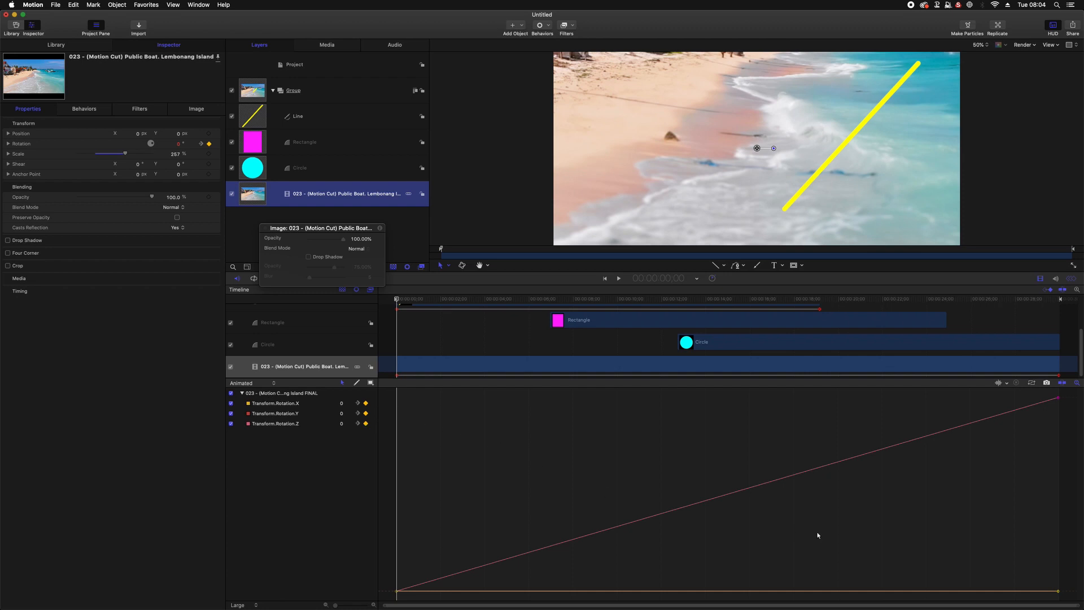
Highlight the movie's Rotation X, Y and Z curves one by one in the Keyframe Editor, ending on Rotation Z.
left_click(287, 405)
left_click(288, 415)
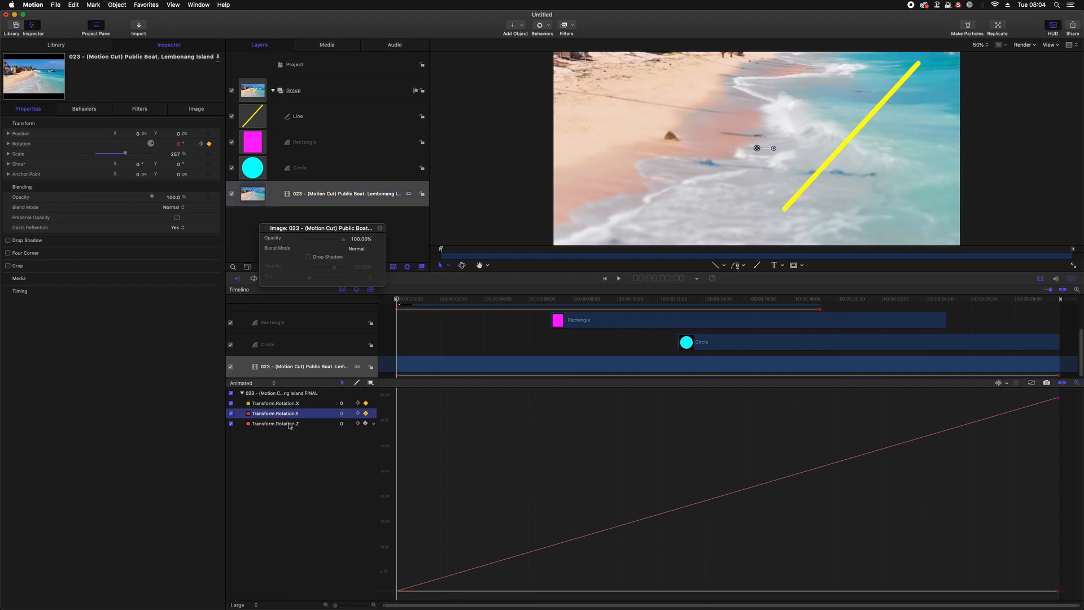
left_click(290, 424)
left_click(289, 414)
left_click(288, 403)
left_click(289, 414)
left_click(289, 424)
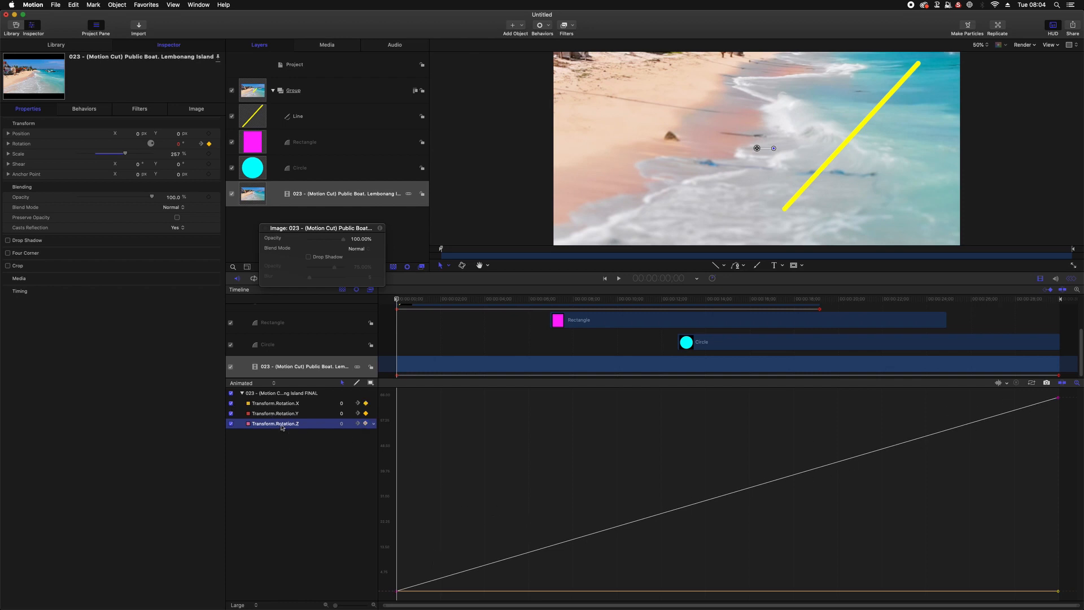
Set the interpolation of the movie's Rotation Z curve to Bezier.
left_click(374, 426)
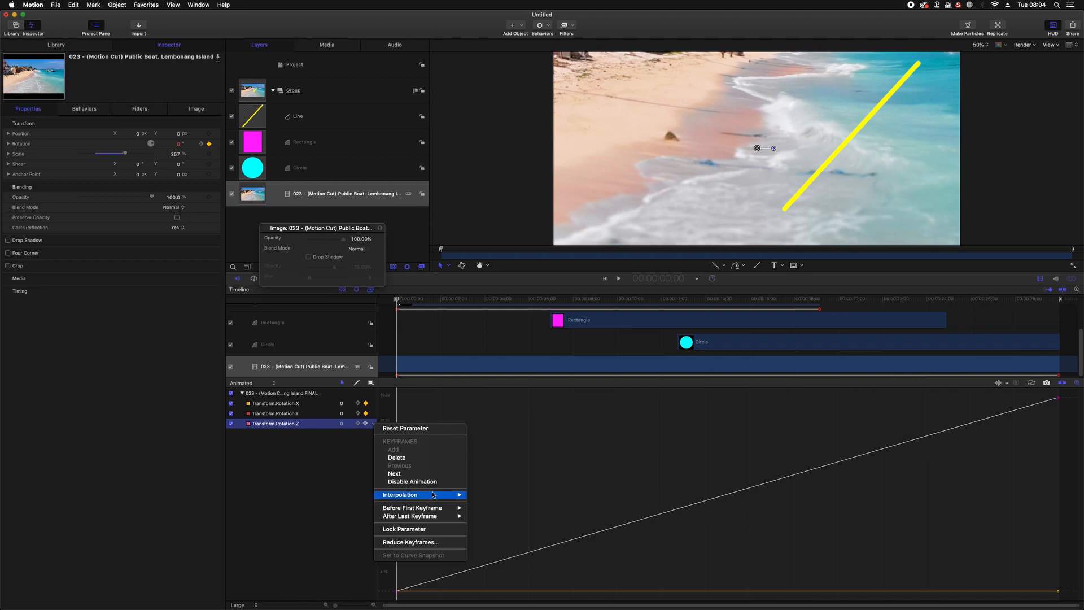
mouse_move(438, 497)
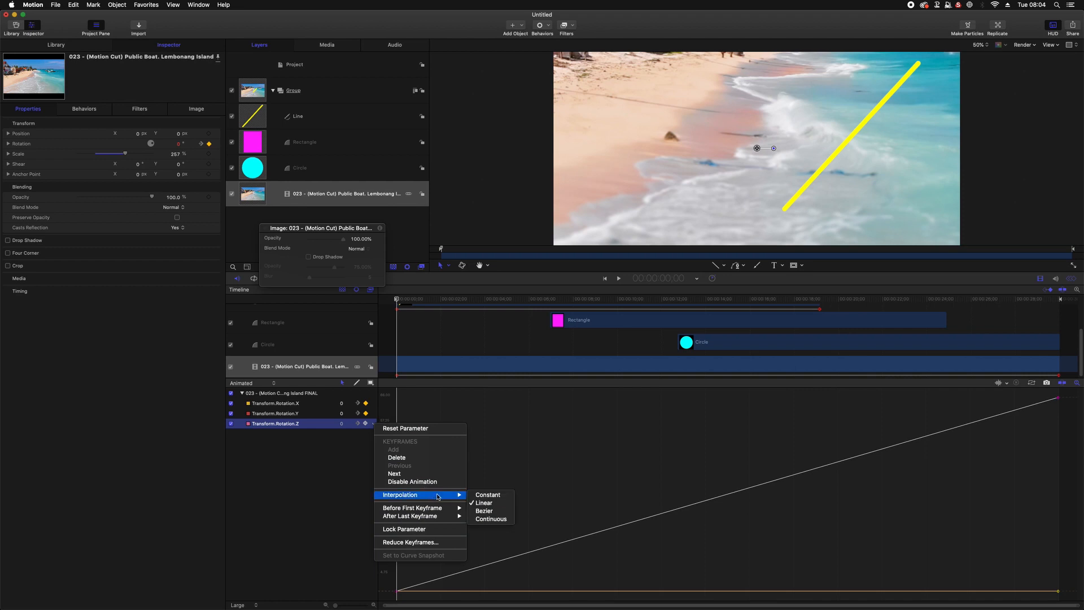
left_click(490, 511)
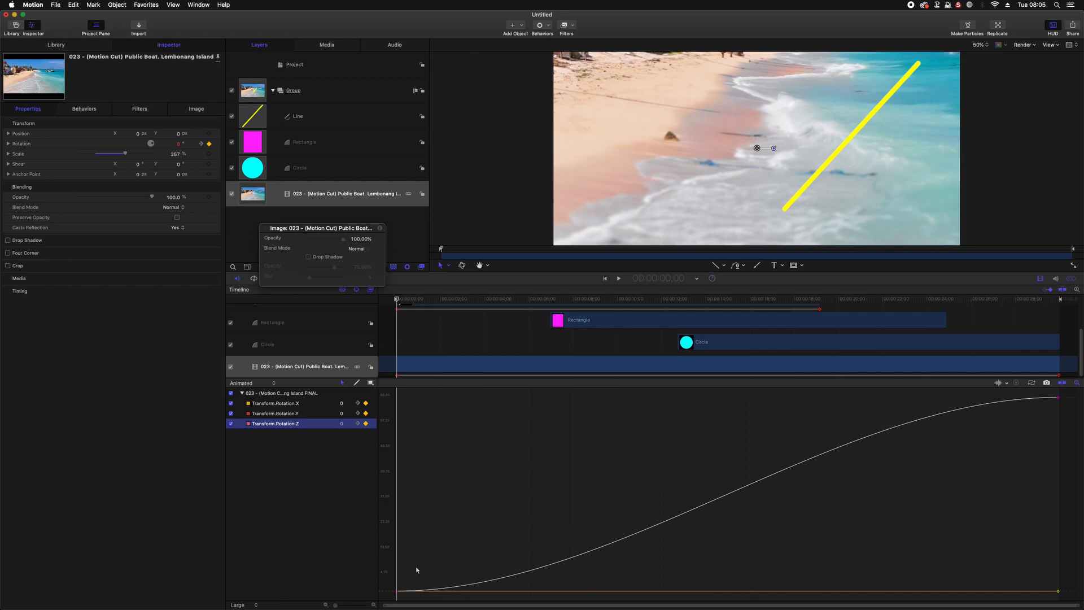
Select the movie's Rotation X, Y and Z keyframes at the project start and set their interpolation to Exponential.
left_click_drag(417, 569, 389, 594)
right_click(397, 592)
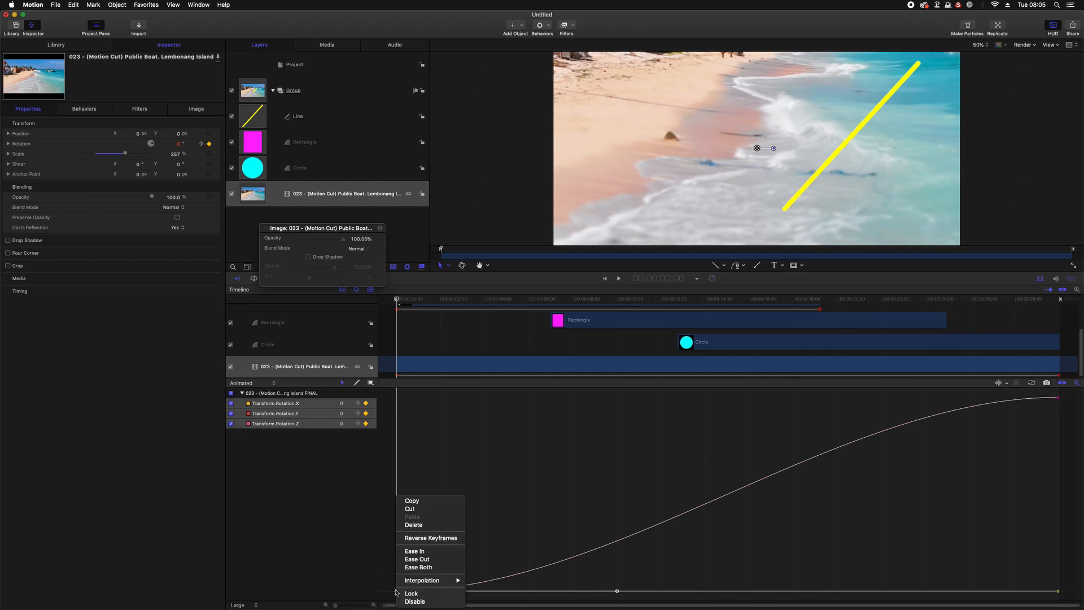
mouse_move(443, 580)
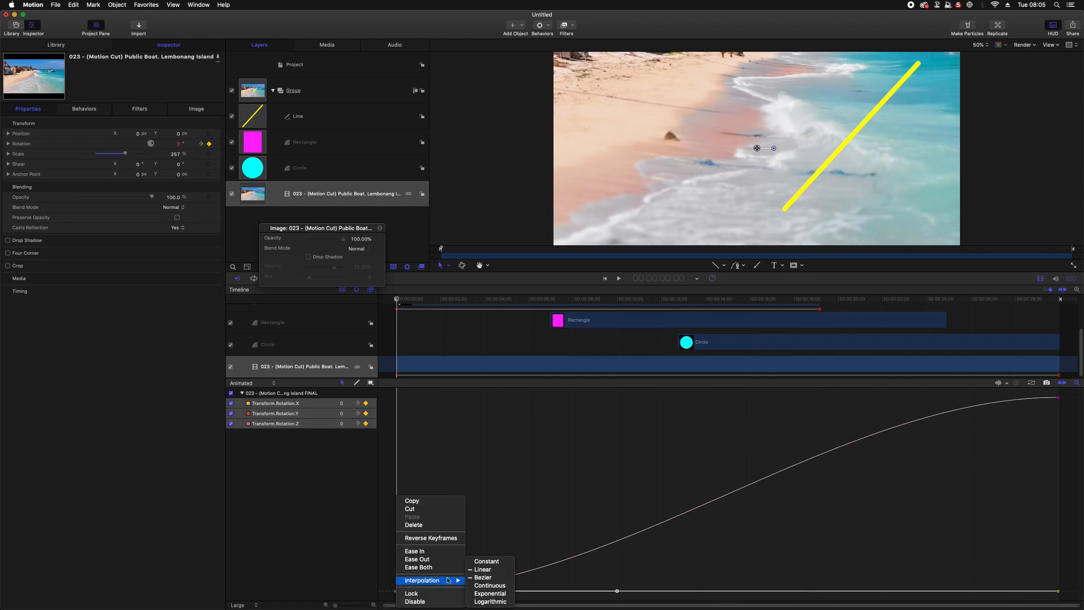
left_click(490, 602)
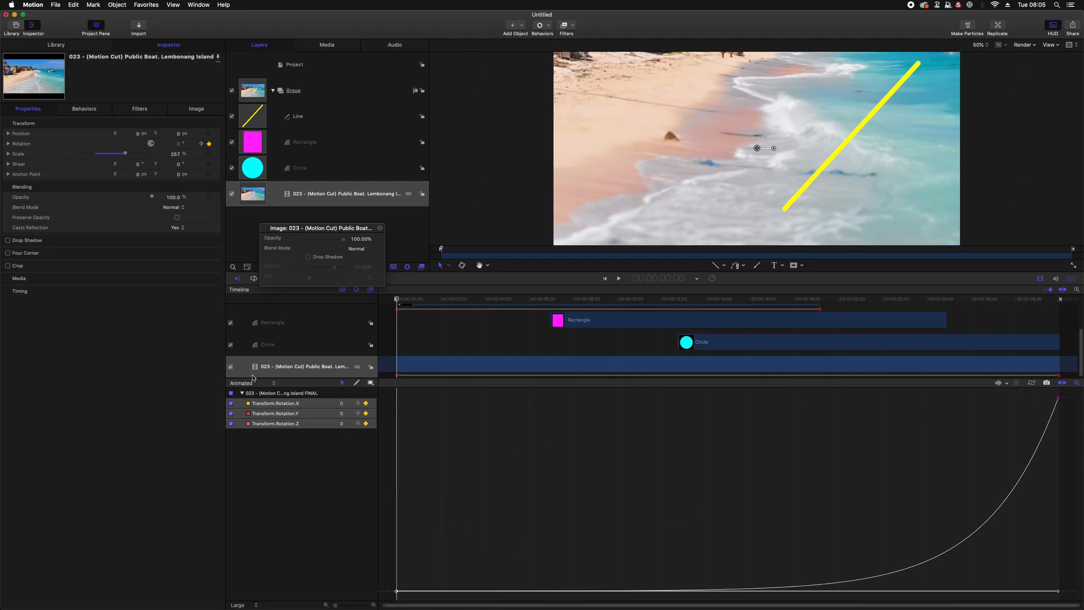
Toggle the display of the rotation curves and leave the X and Y curves hidden, with only Rotation Z shown.
left_click(230, 414)
left_click(230, 415)
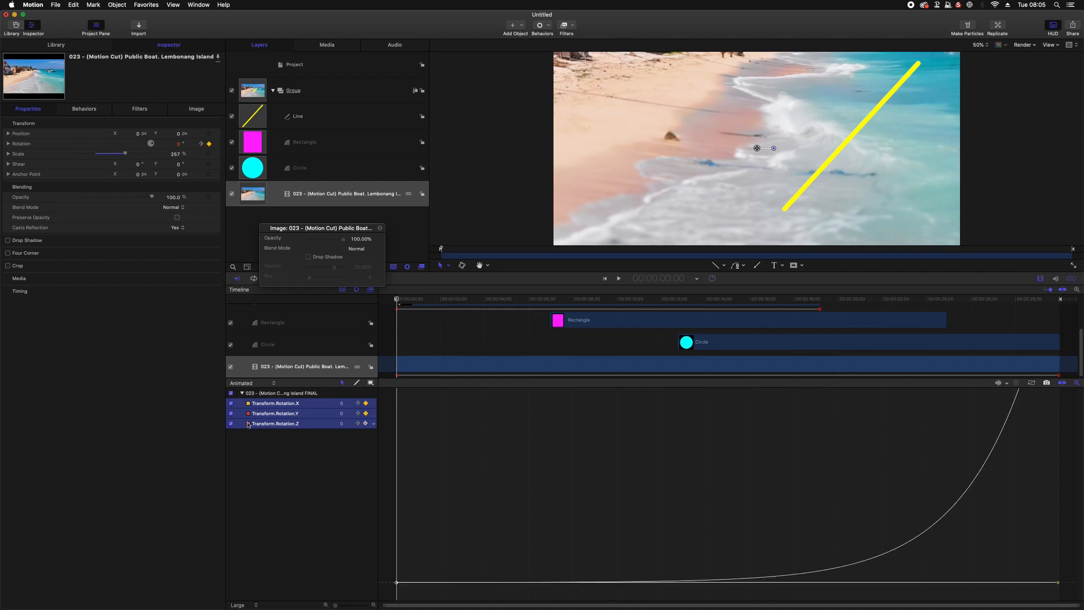
left_click(231, 413)
left_click(252, 440)
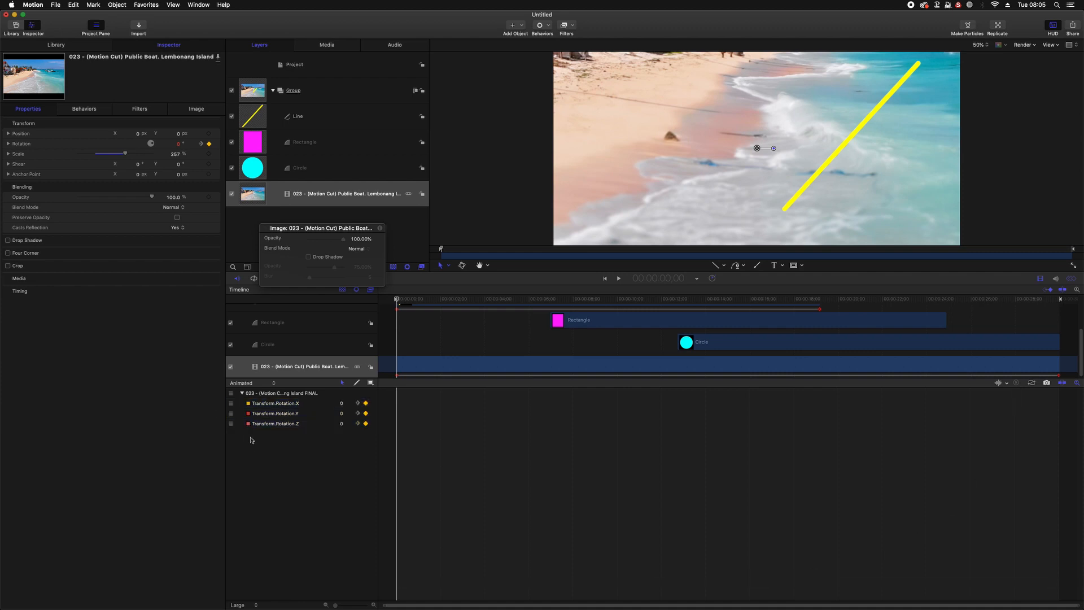
left_click(232, 423)
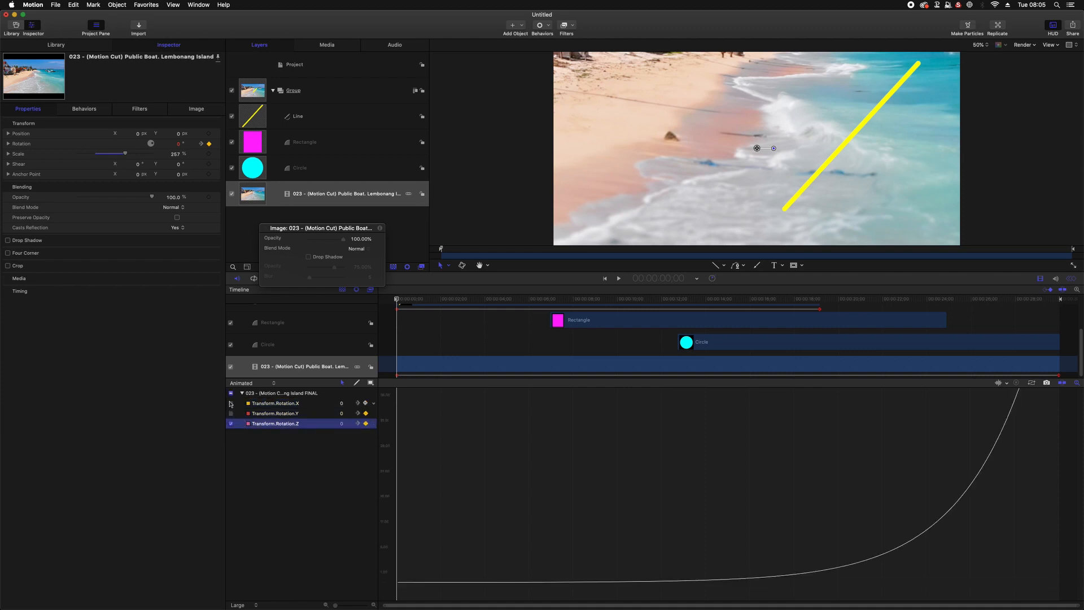
left_click(231, 403)
left_click(231, 413)
left_click(252, 455)
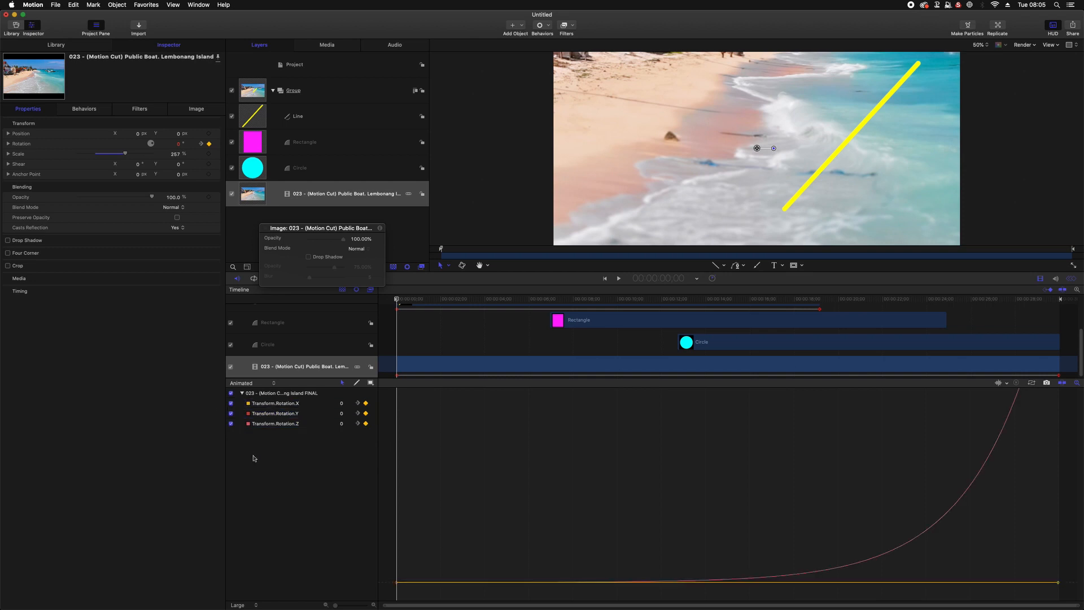
left_click(231, 403)
left_click(231, 413)
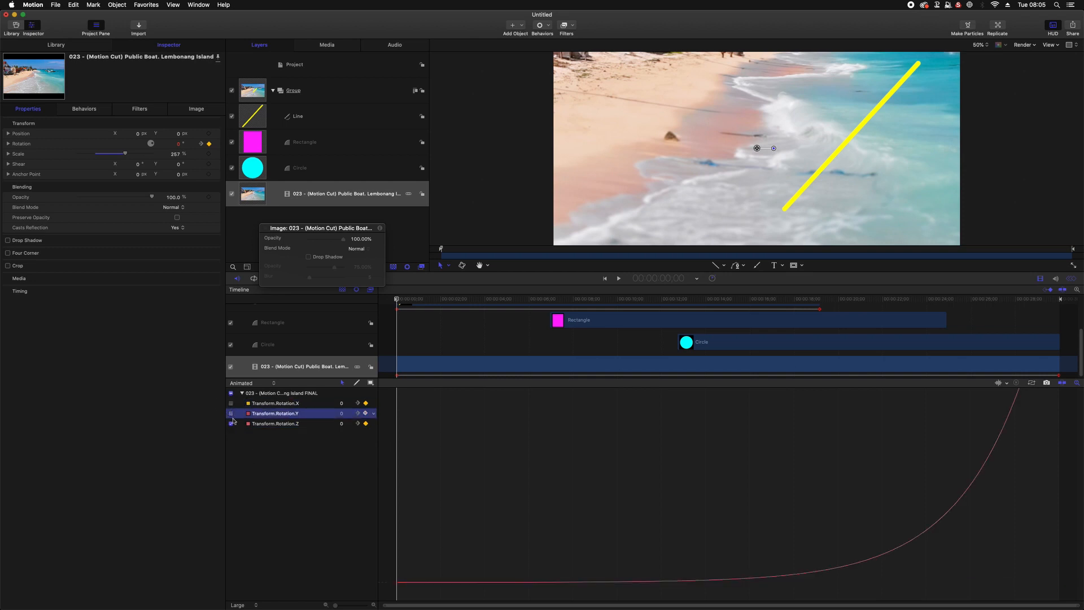
left_click(261, 461)
Change the first Rotation Z keyframe's interpolation to Logarithmic.
left_click_drag(413, 570, 386, 591)
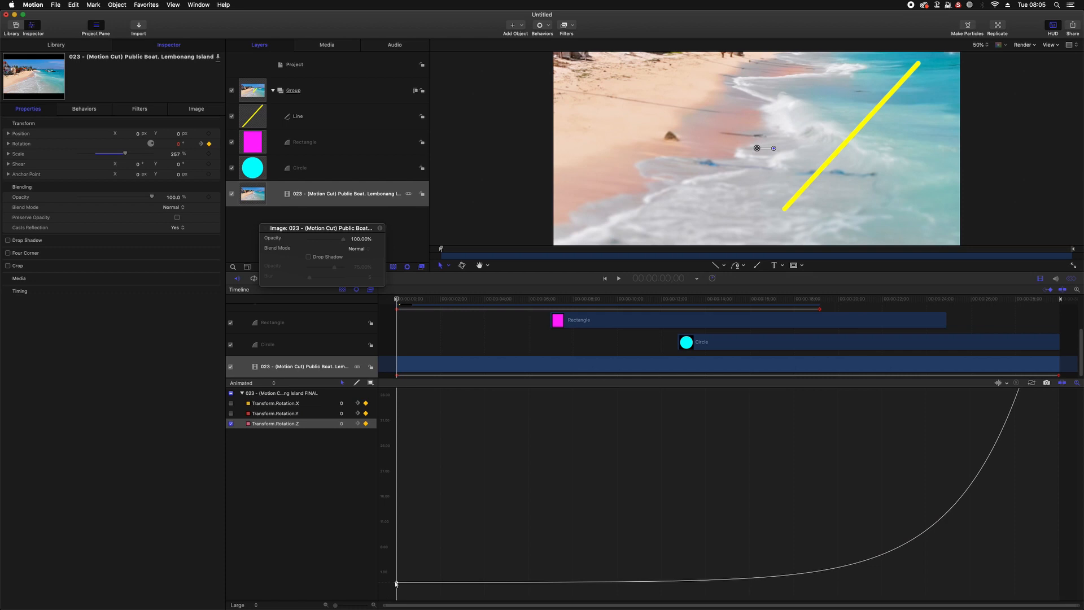
right_click(395, 583)
mouse_move(451, 580)
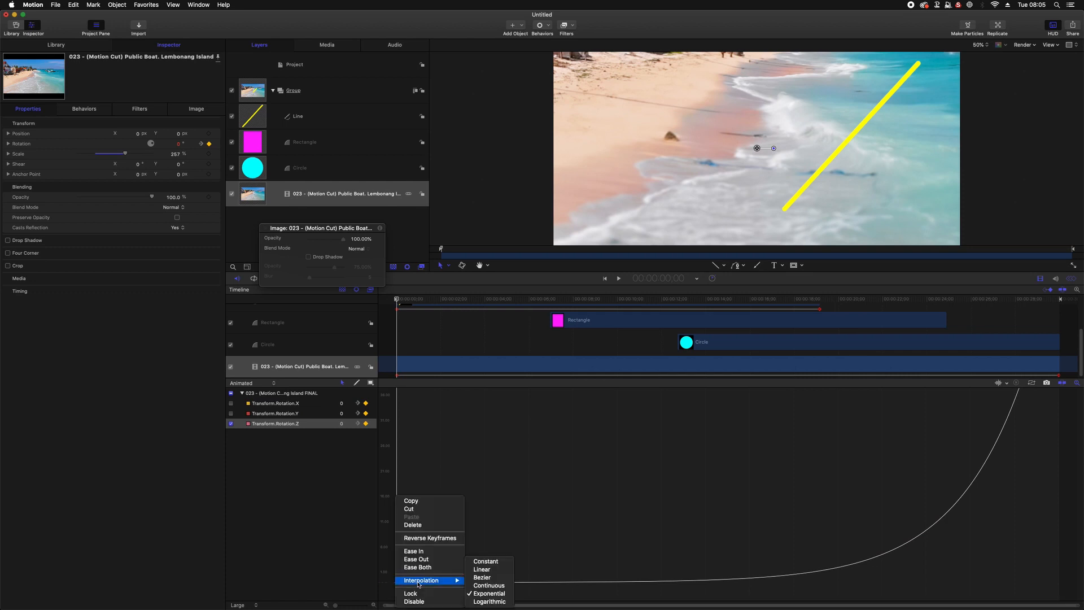
left_click(489, 601)
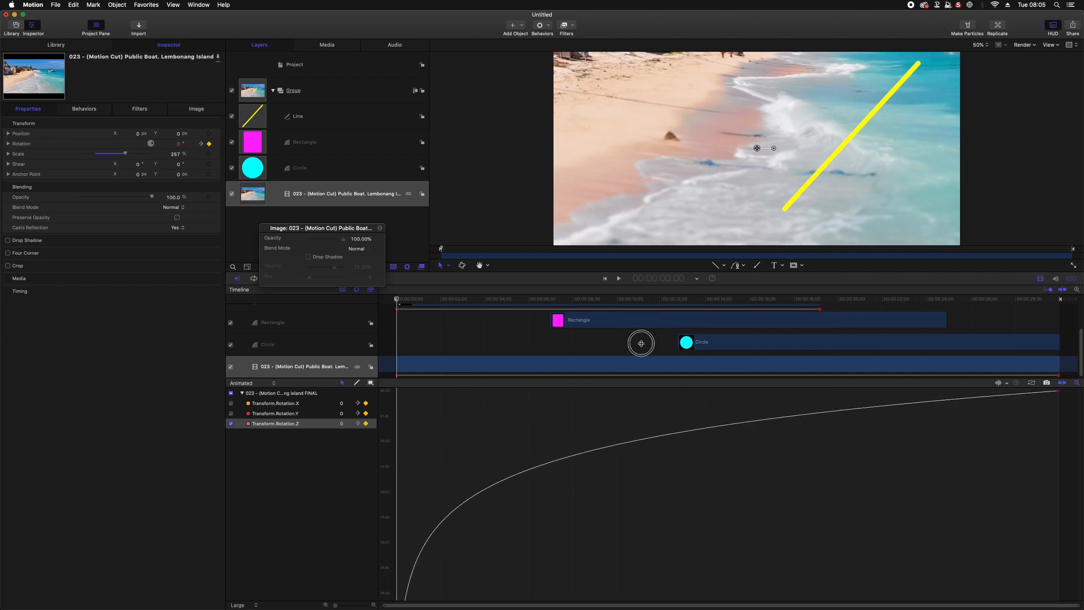
Resize the Keyframe Editor and canvas areas, and scrub the opening seconds to preview the rotation, ending at the project start.
left_click_drag(632, 376, 615, 321)
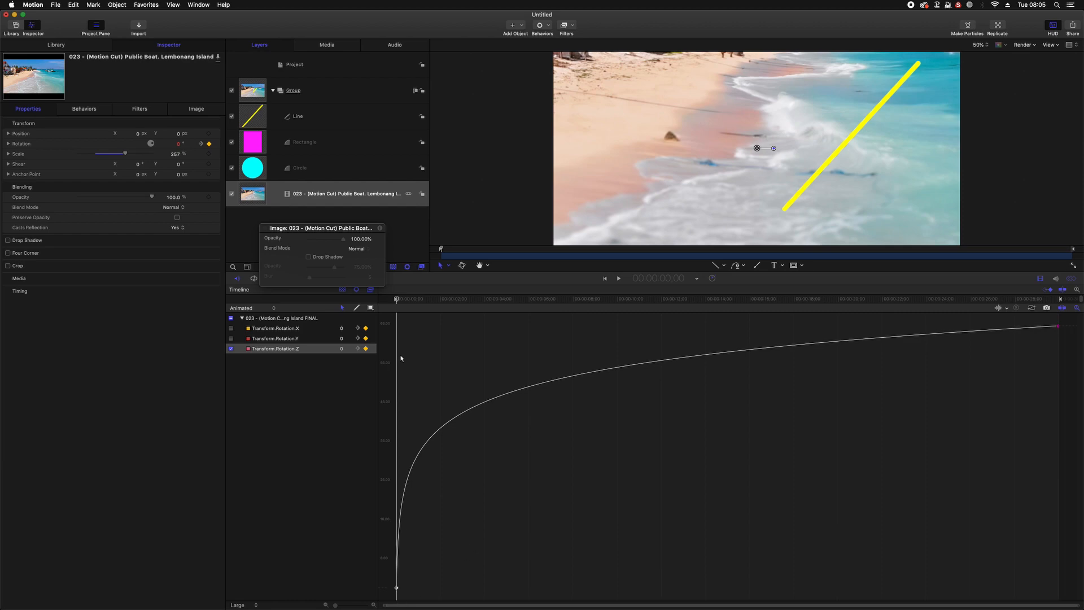
left_click_drag(409, 299, 478, 440)
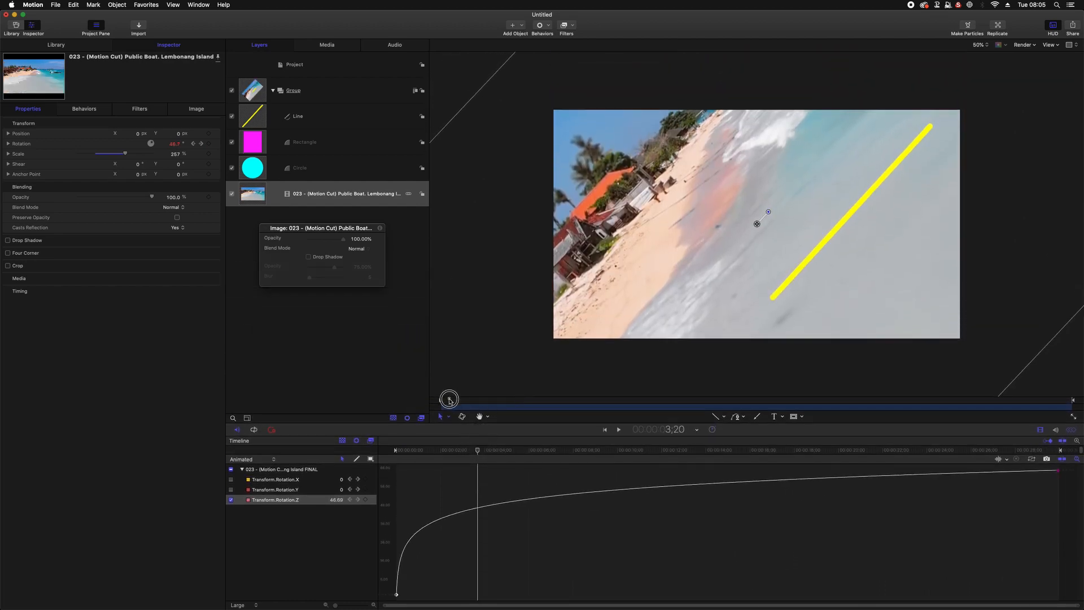
left_click_drag(448, 397, 416, 437)
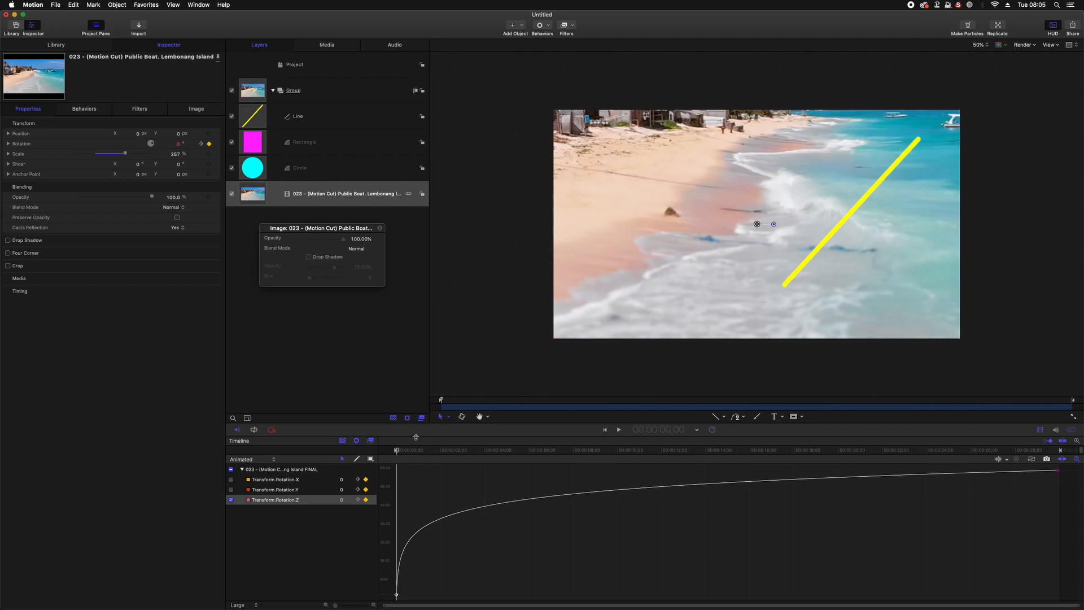
Switch the first Rotation Z keyframe's interpolation to Continuous.
right_click(397, 595)
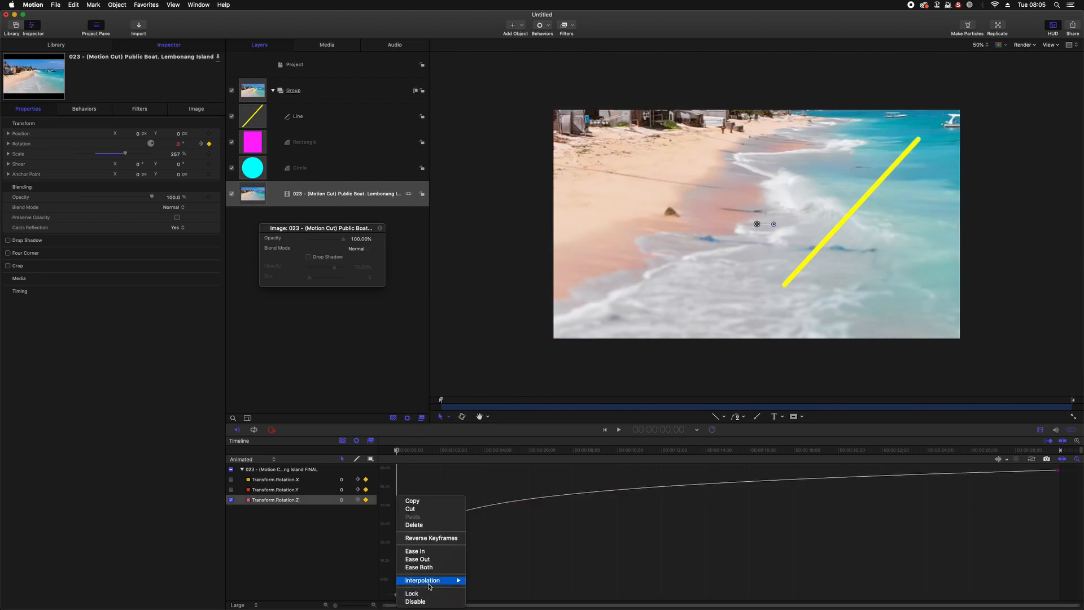
mouse_move(429, 582)
left_click(480, 586)
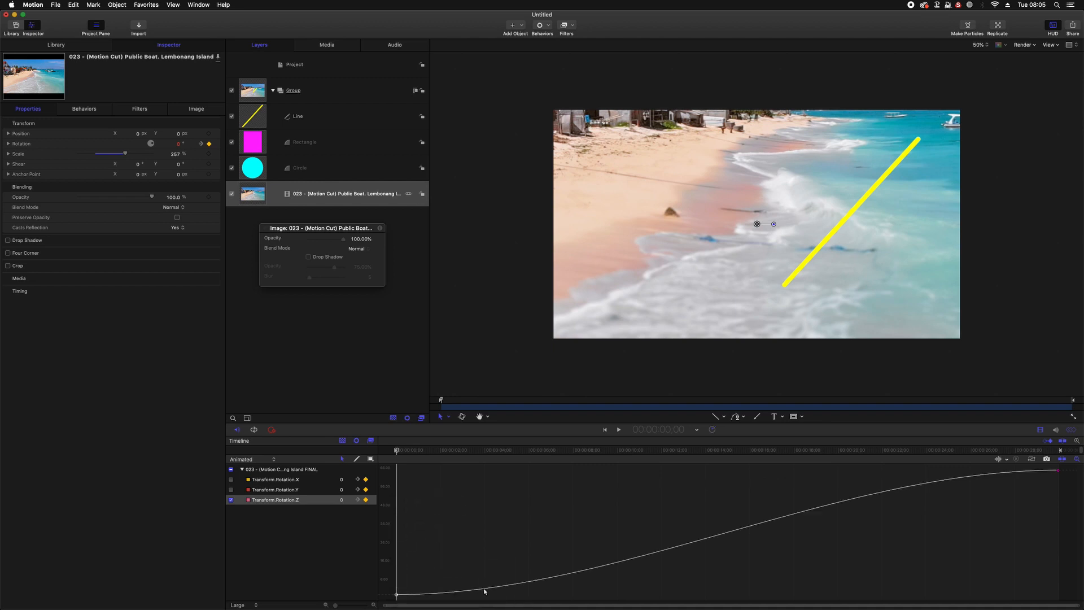
Set the first Rotation Z keyframe's interpolation to Linear and scrub to 6;07 to preview the rotation.
left_click_drag(409, 581, 392, 598)
right_click(397, 596)
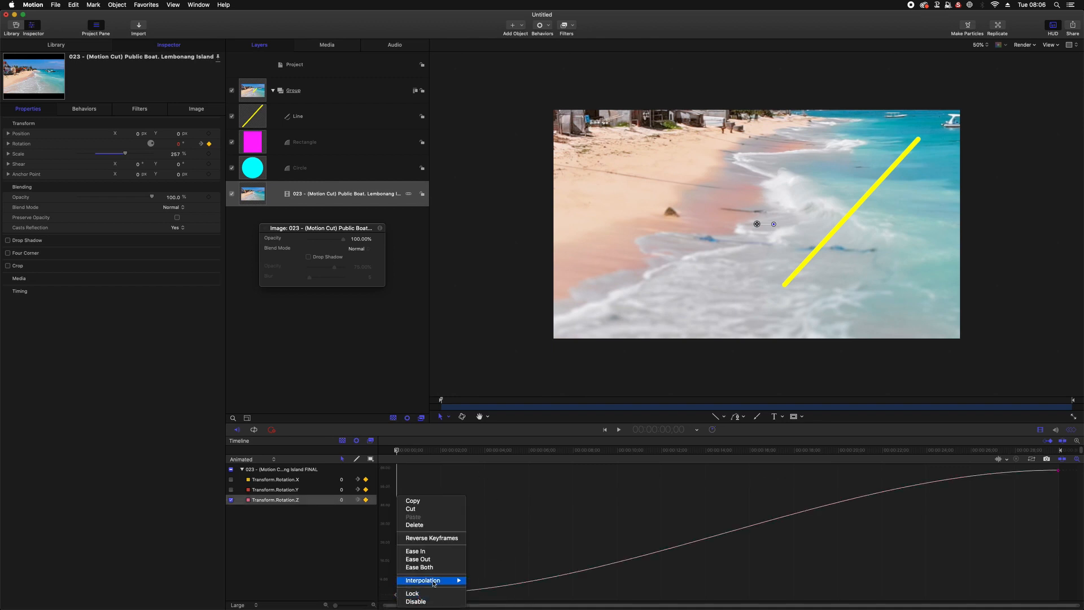
mouse_move(433, 582)
left_click(475, 570)
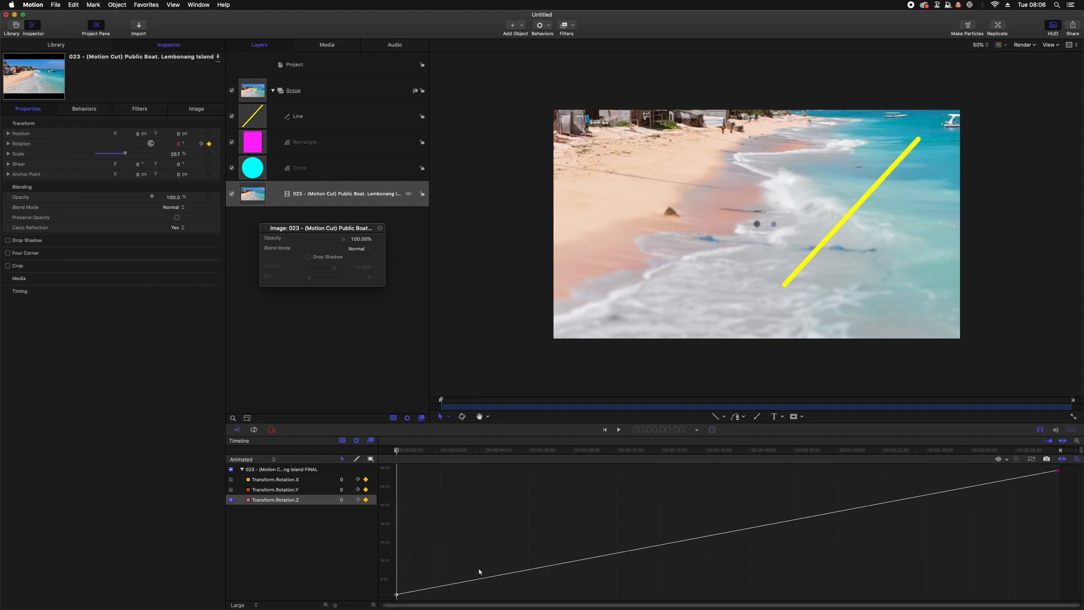
left_click_drag(452, 401, 574, 415)
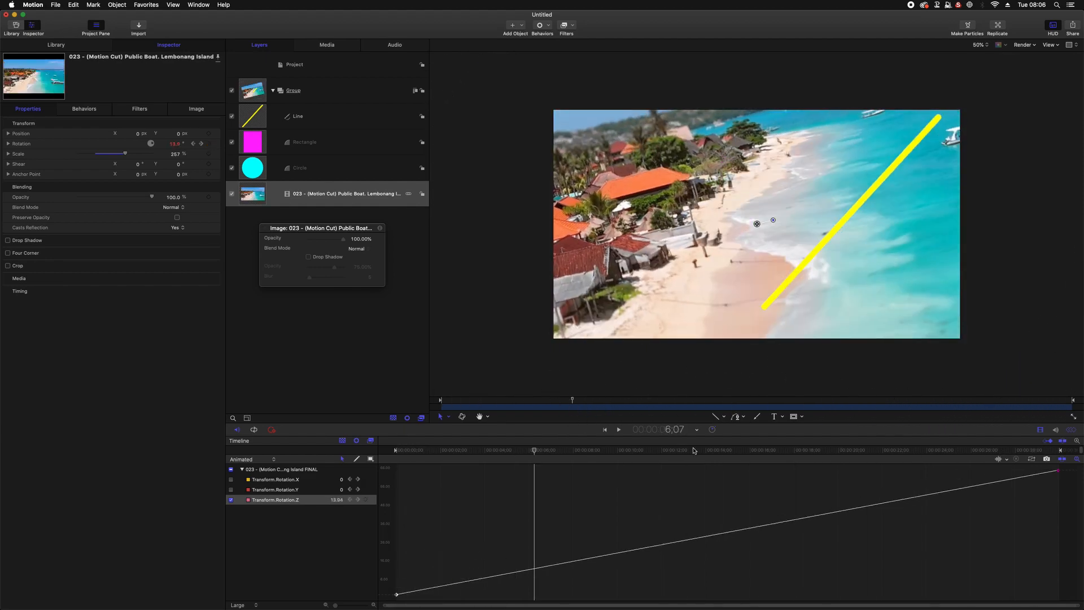
Hide the Keyframe Editor, collapse the group in both the Timeline and the layer list, and return the playhead to the start.
left_click(1070, 430)
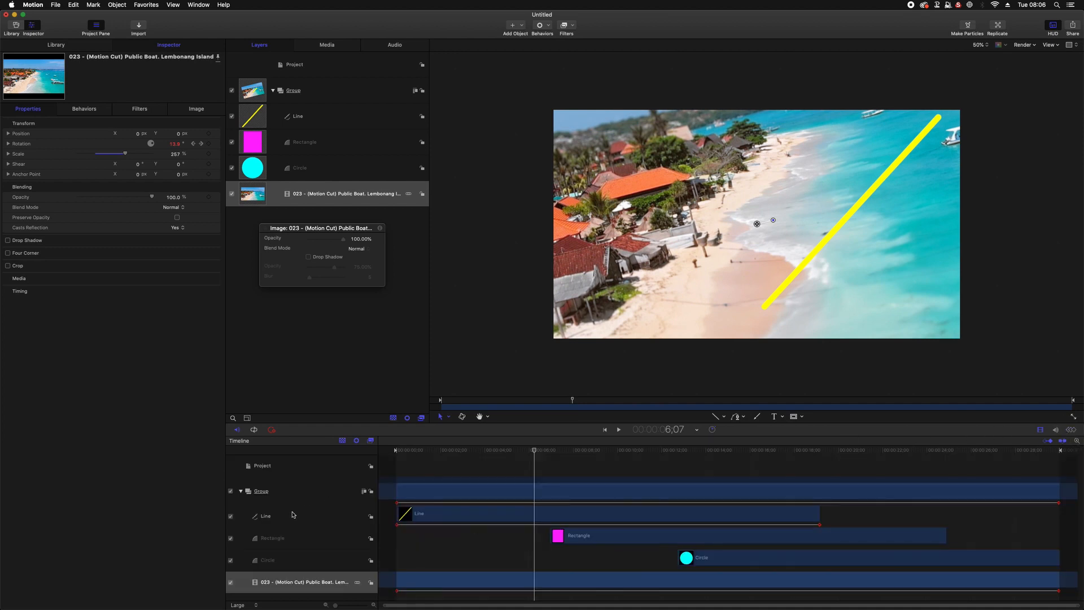
left_click(242, 492)
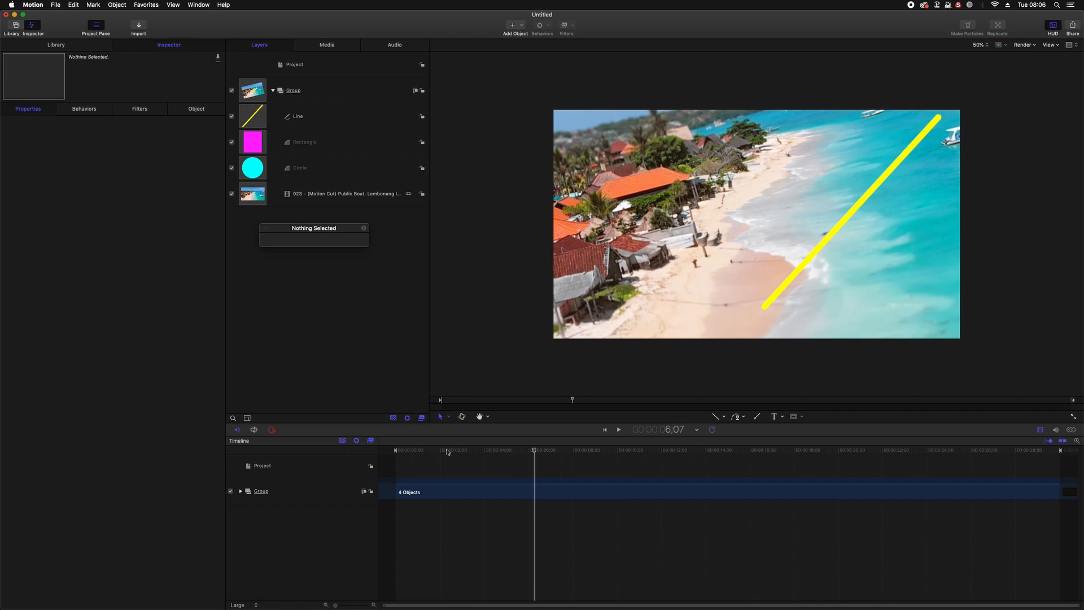
left_click(481, 451)
left_click_drag(482, 451, 321, 443)
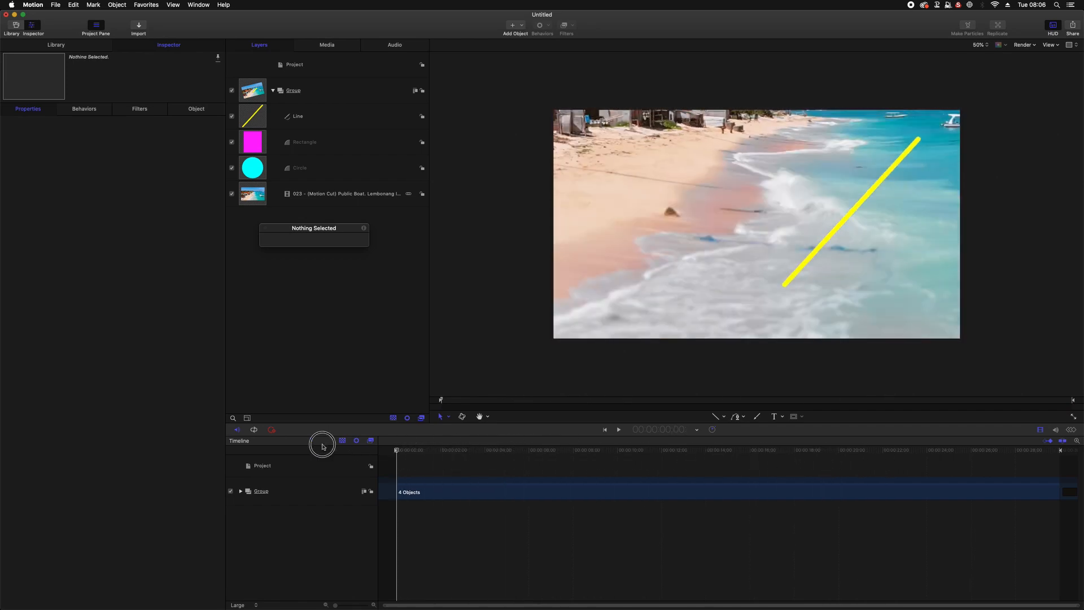
left_click(271, 91)
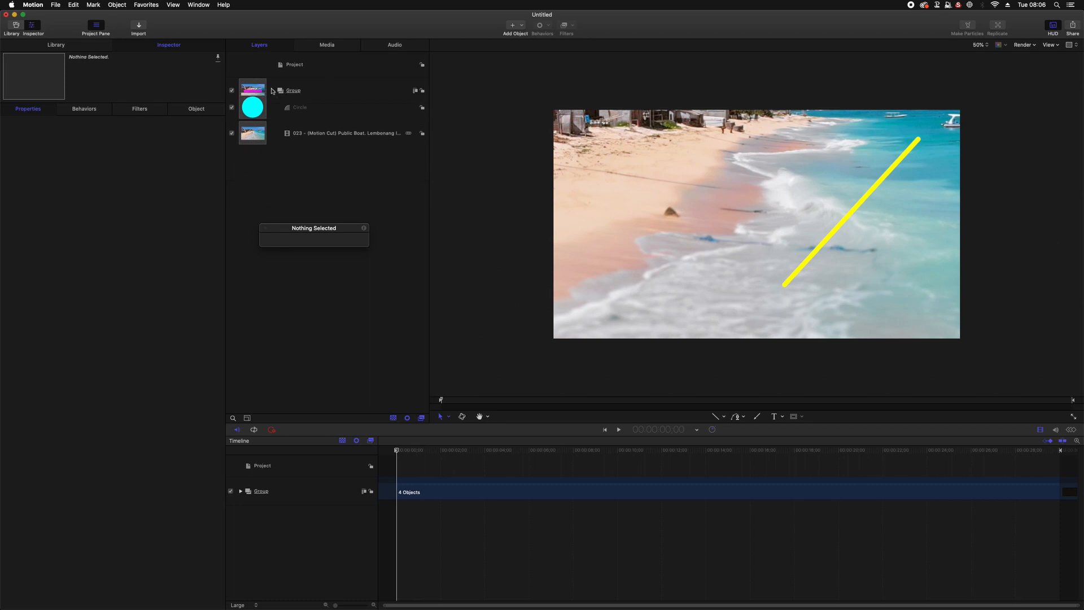
left_click_drag(412, 456, 372, 450)
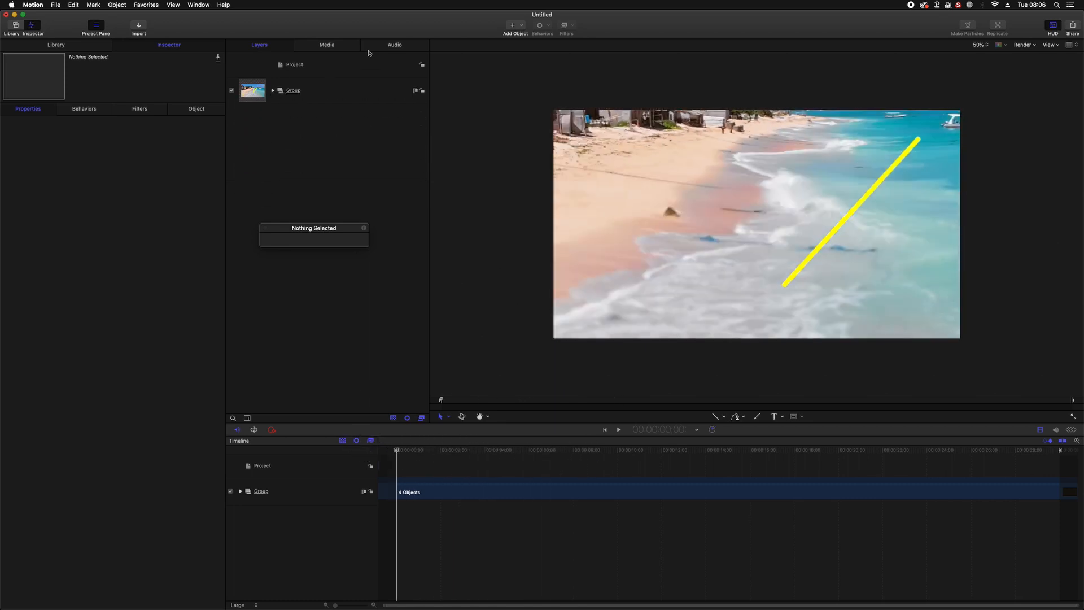
Move the whole group in the Timeline to start at 10;14, bring the playhead there, and expand the group.
left_click(318, 490)
left_click_drag(435, 481, 666, 486)
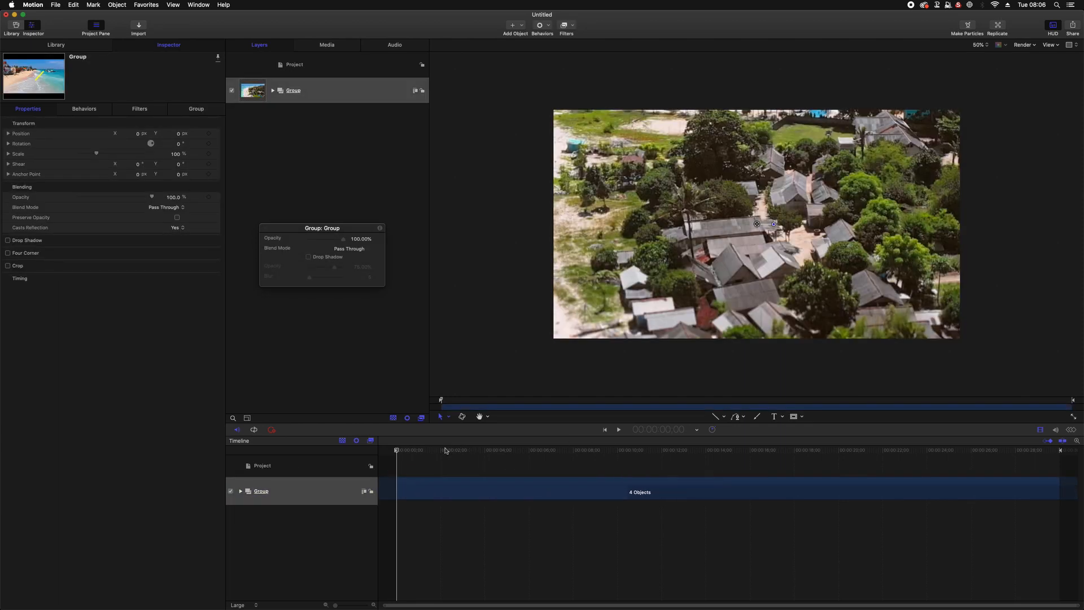
left_click_drag(511, 451, 628, 474)
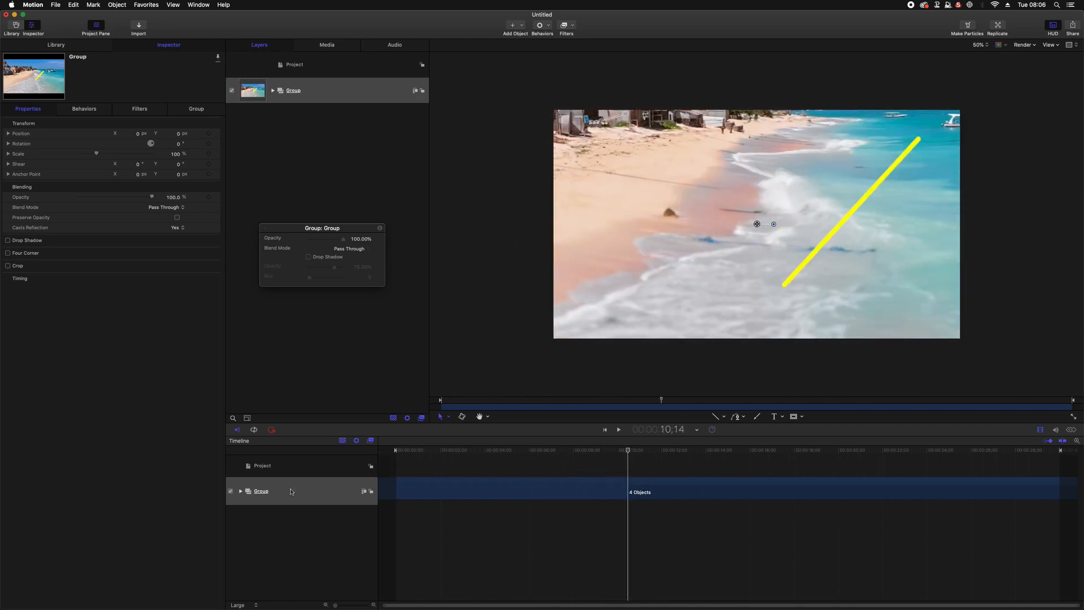
left_click(241, 491)
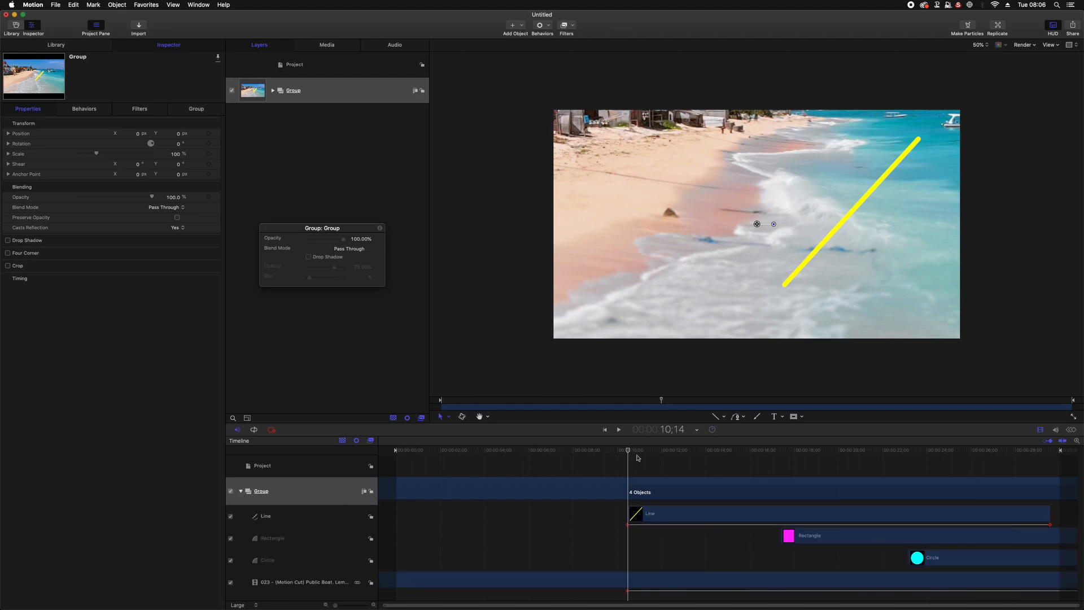
Scrub to 24;21, move the whole group back near the start of the Timeline, and bring the playhead to 11;23.
left_click_drag(628, 451, 942, 455)
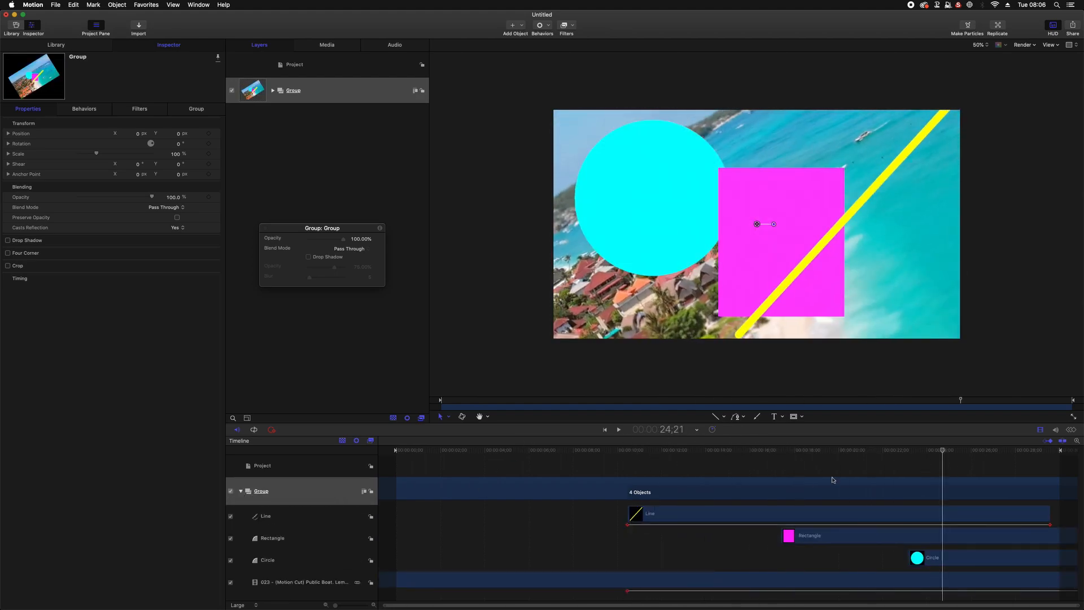
left_click_drag(811, 483, 611, 485)
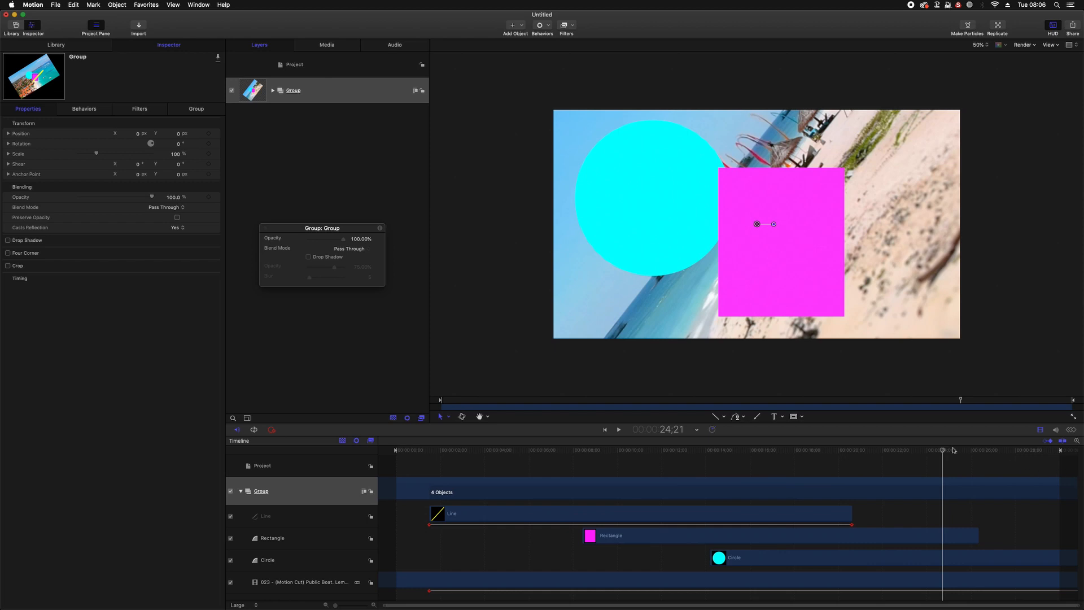
left_click_drag(954, 451, 656, 450)
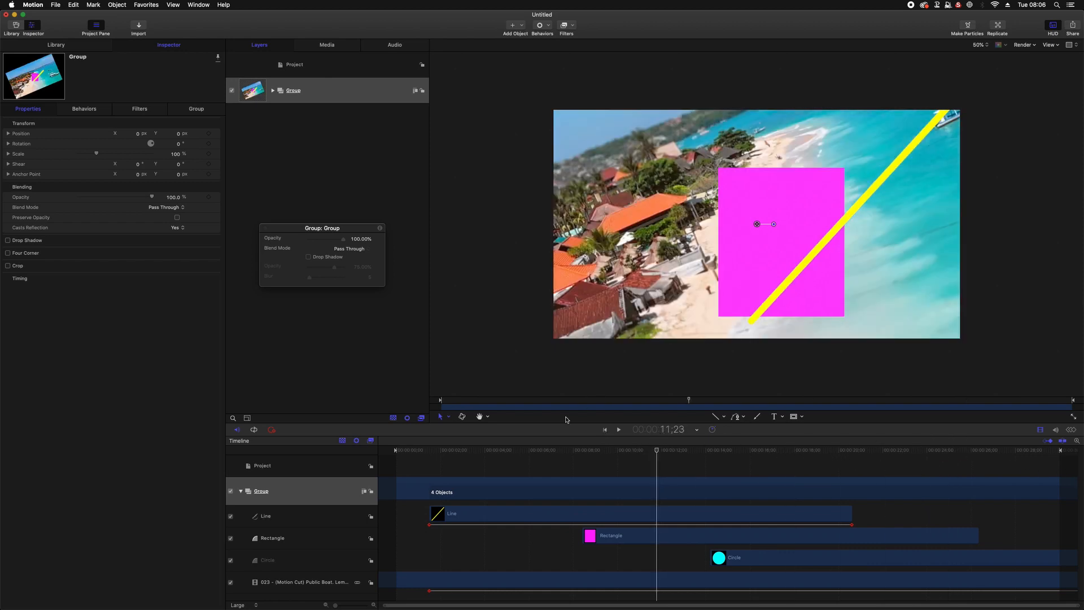
Open the default movie export, reposition its dialog off-centre, and show the export settings.
left_click(1072, 26)
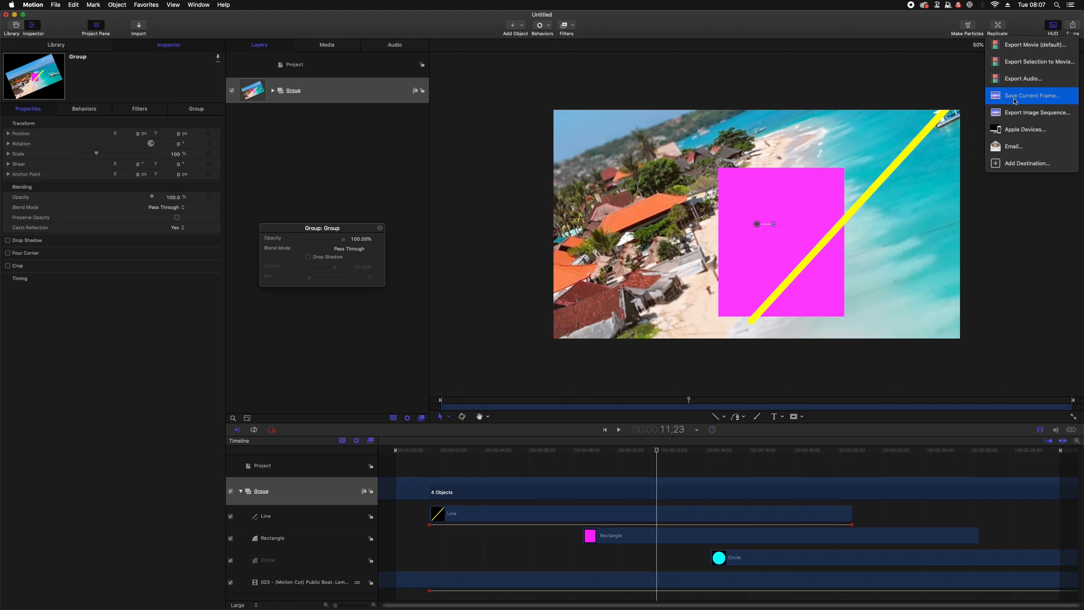
left_click(1019, 51)
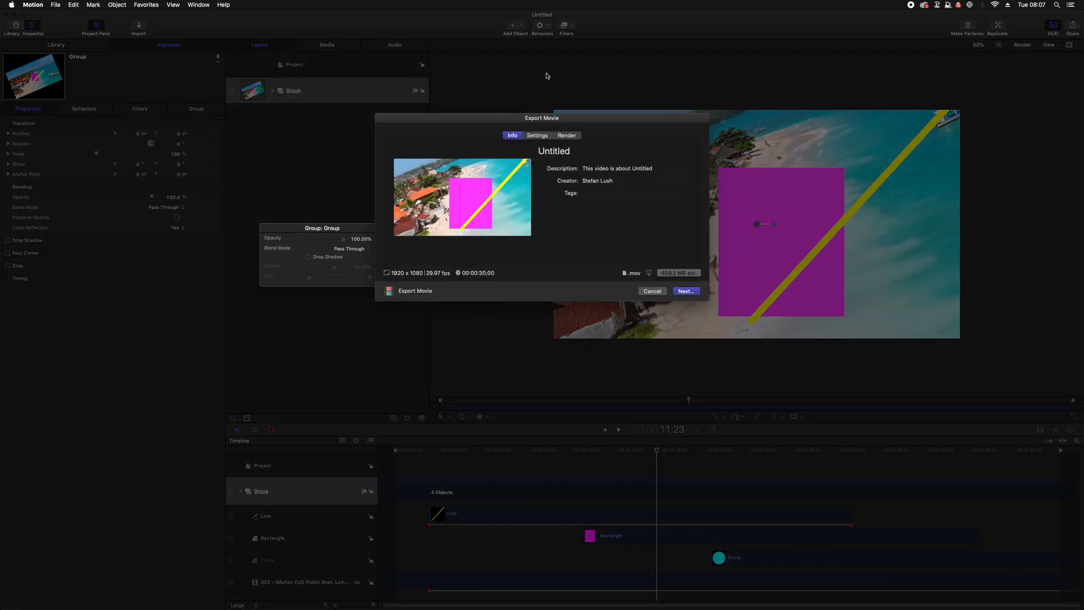
left_click_drag(556, 118, 507, 134)
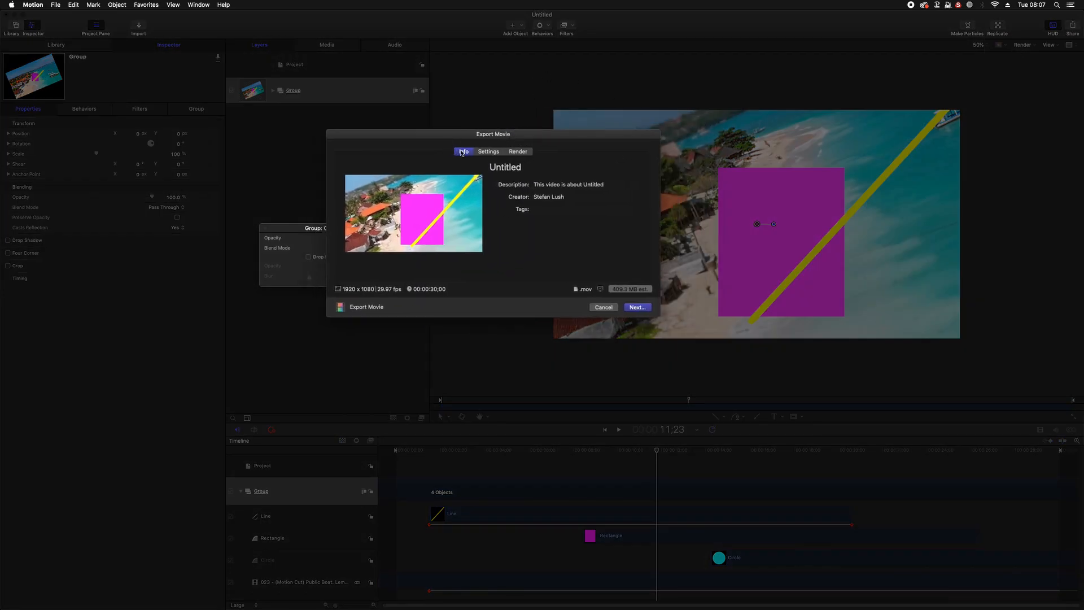
left_click(488, 152)
left_click(519, 151)
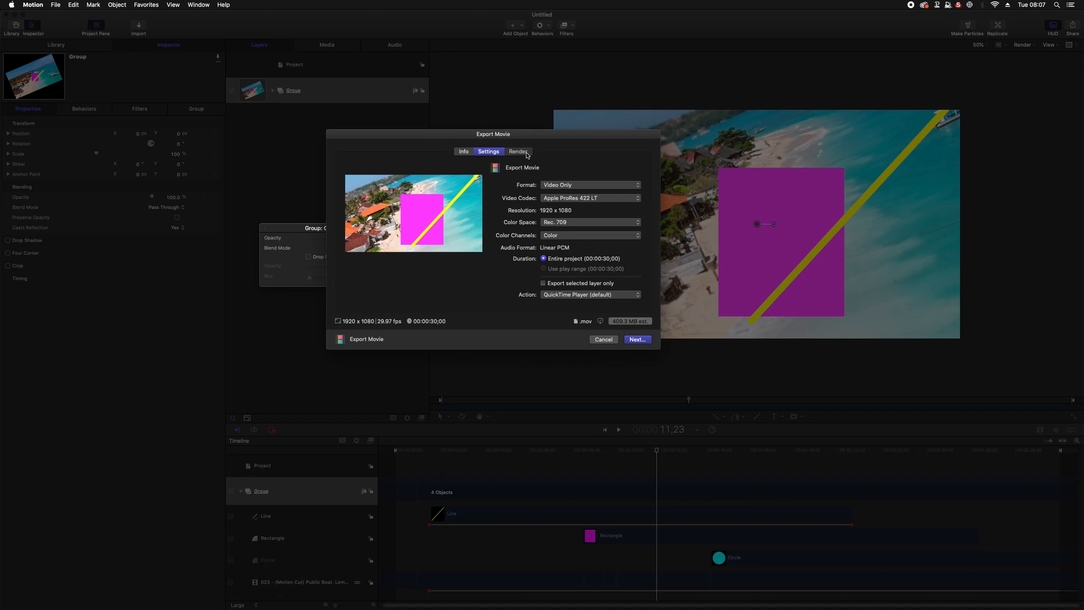
left_click(489, 153)
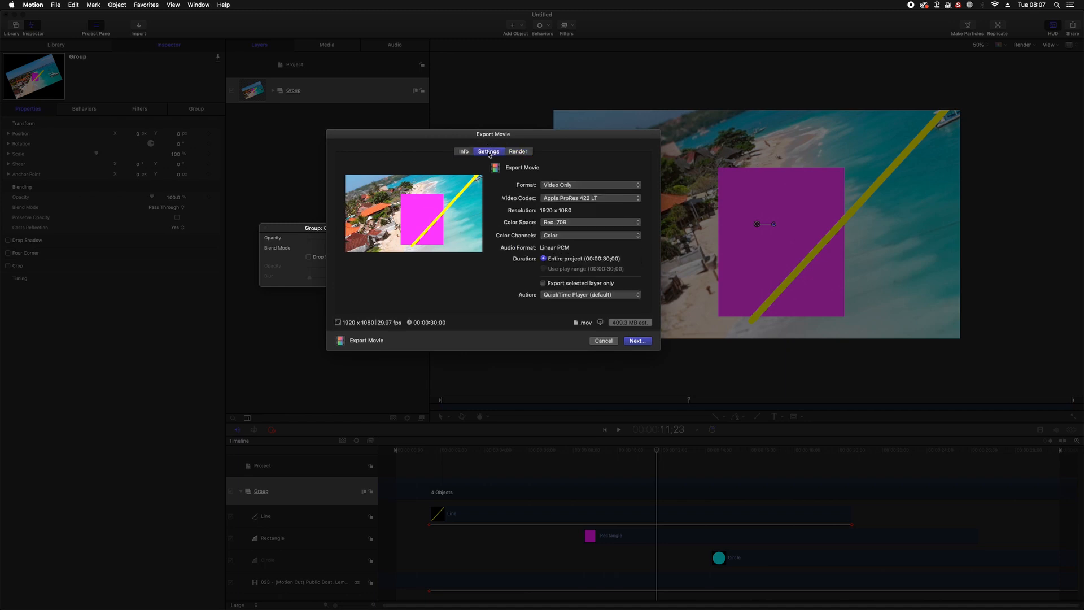
Choose Video Only as the export format, Apple ProRes 422 LT as the video codec and Color as the color channels.
left_click(596, 185)
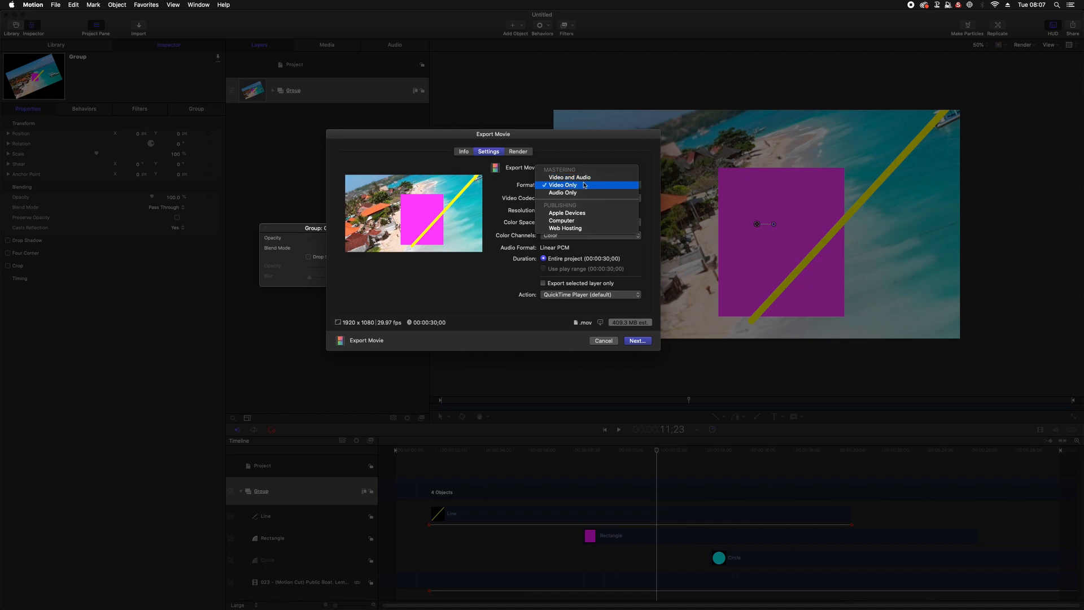
left_click(584, 186)
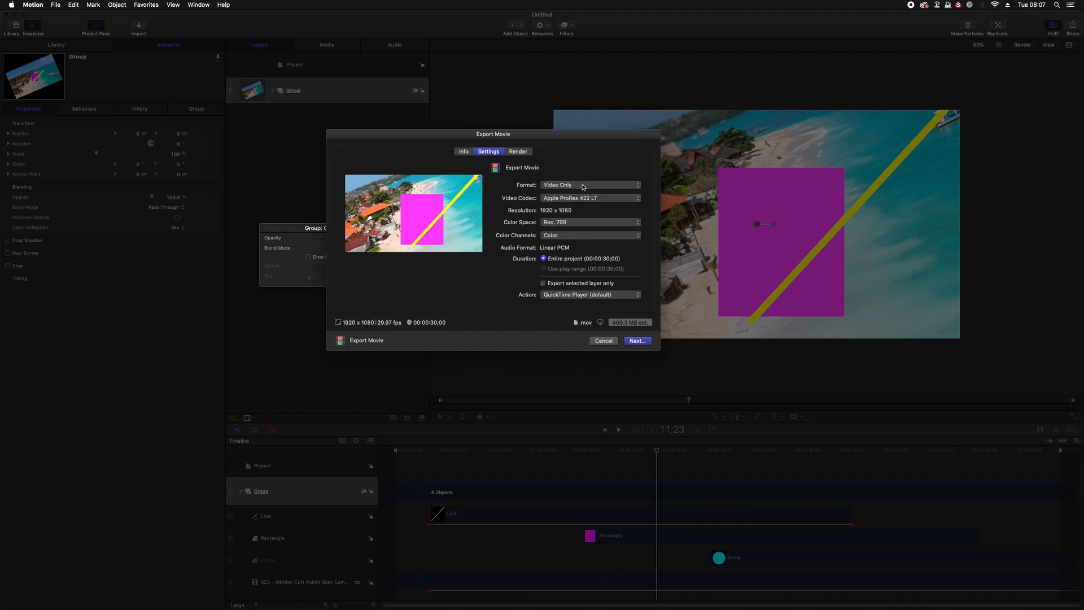
left_click(584, 199)
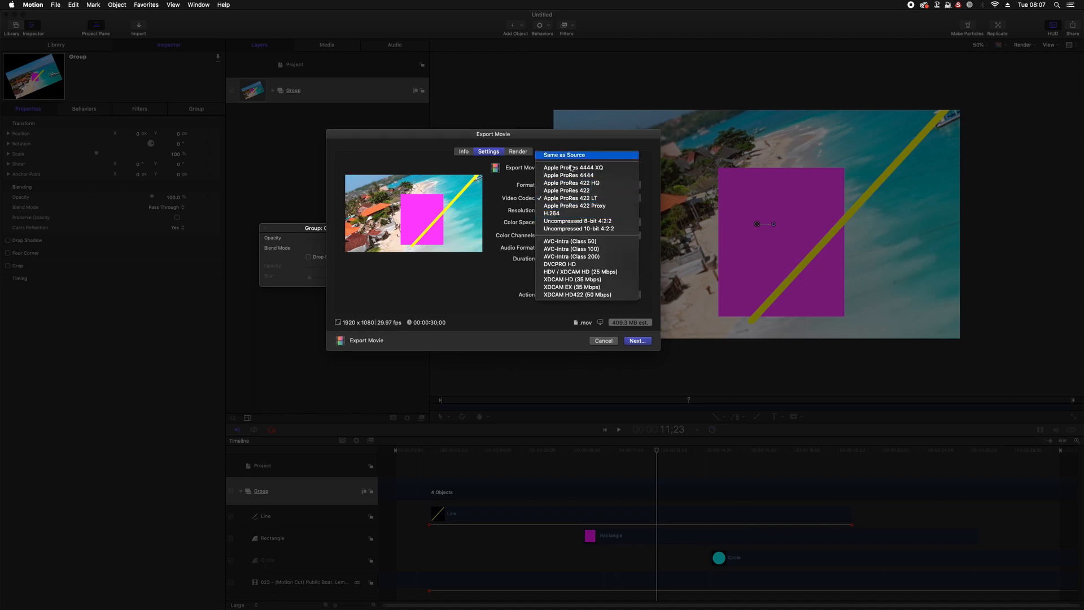
left_click(570, 199)
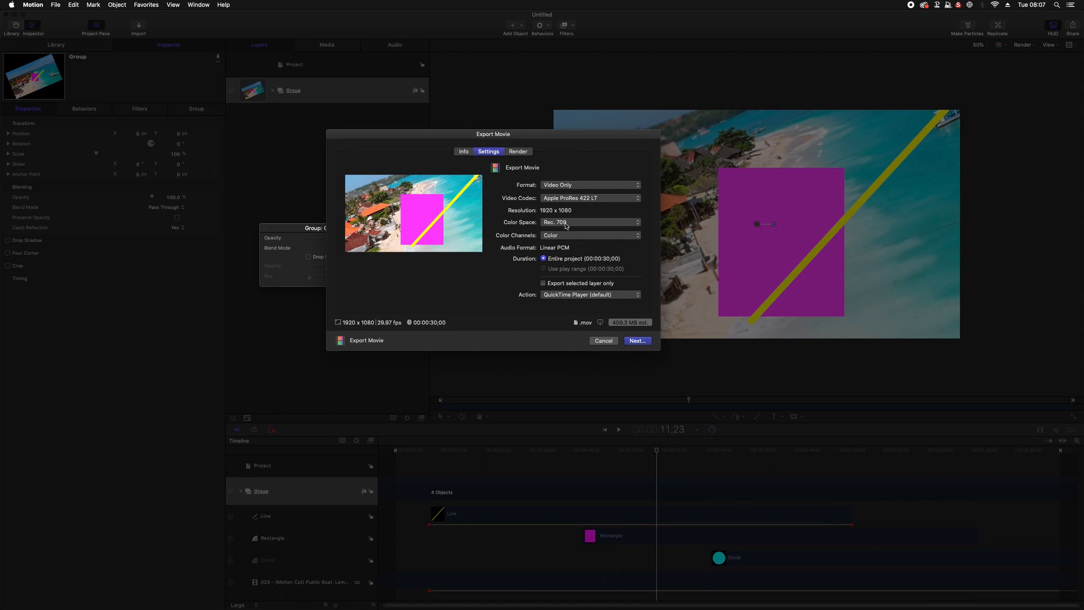
left_click(566, 235)
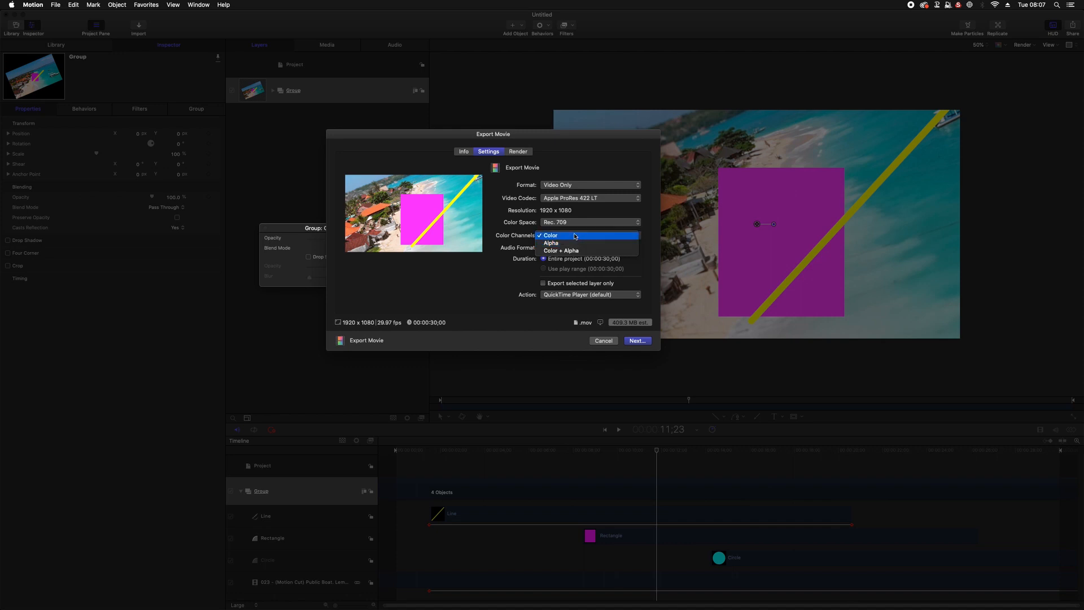
left_click(573, 236)
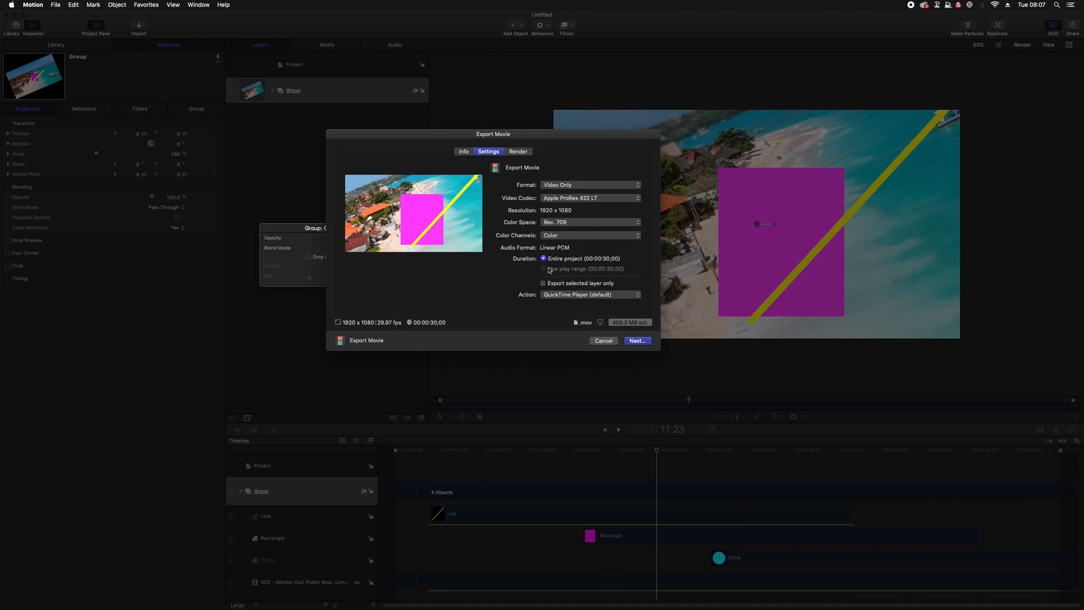
Set the movie's render quality to Best and turn off Lighting, Shadows and Reflections in the 3D render options.
left_click(519, 153)
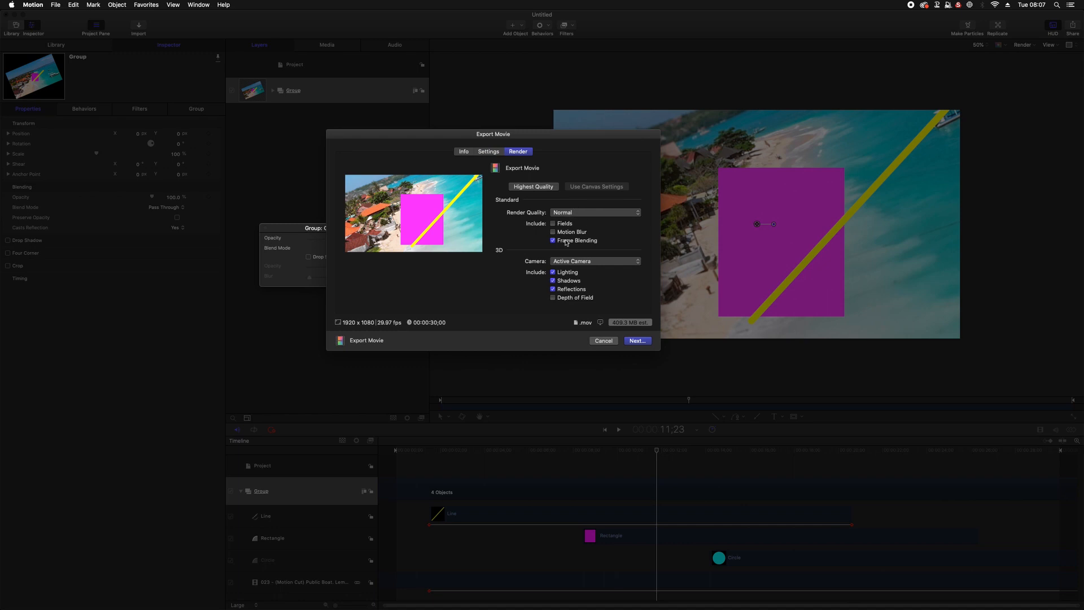
left_click(566, 213)
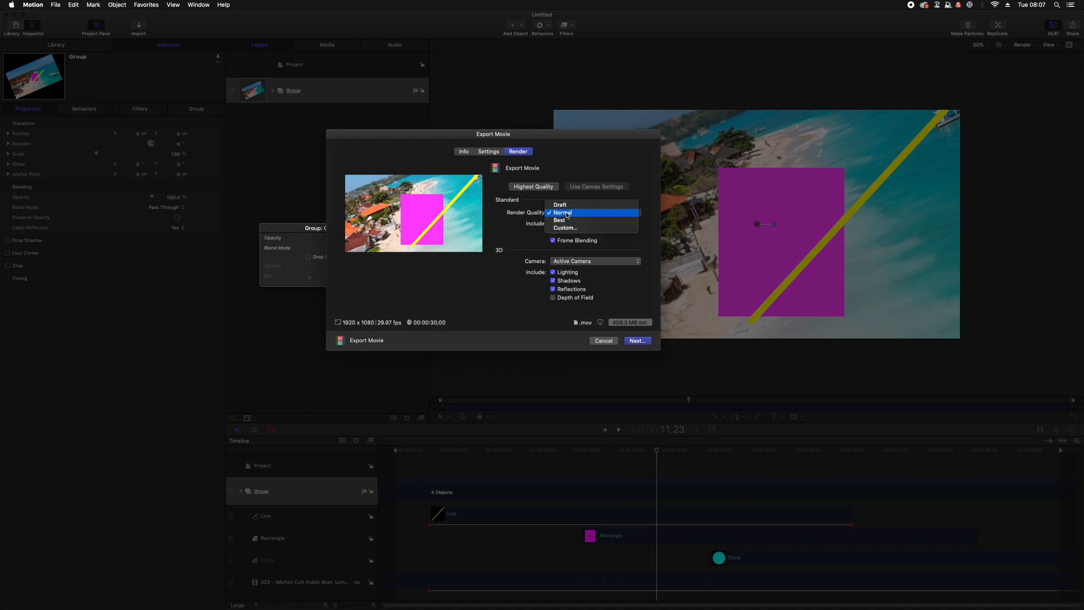
left_click(569, 207)
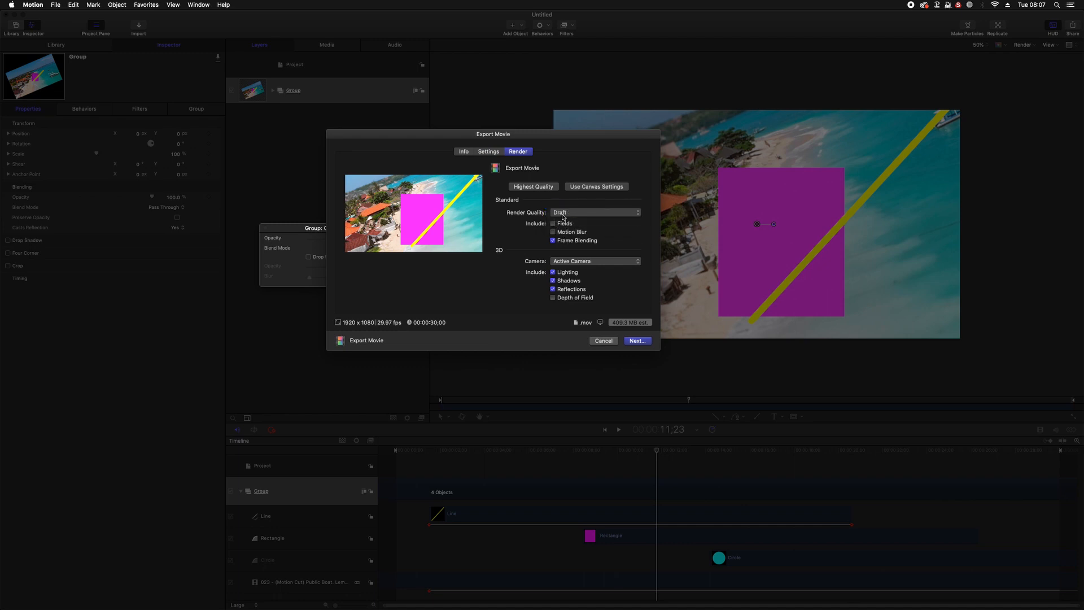
left_click(559, 216)
left_click(568, 230)
left_click(553, 273)
left_click(552, 280)
left_click(553, 289)
Export the movie as TEST into the Introduction folder inside Motion 5.
left_click(636, 341)
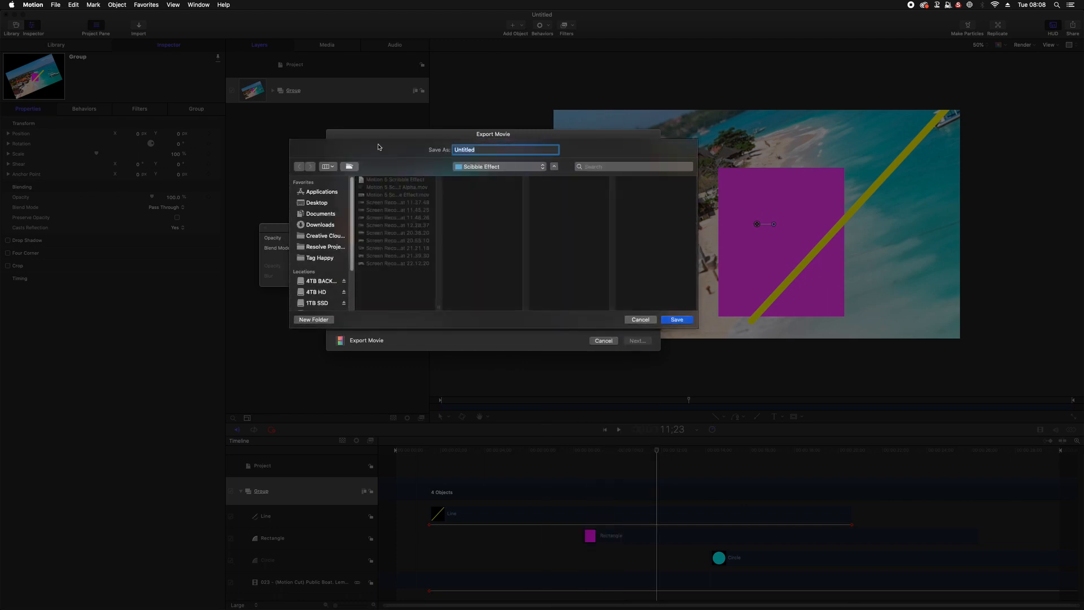
left_click(473, 165)
left_click(504, 177)
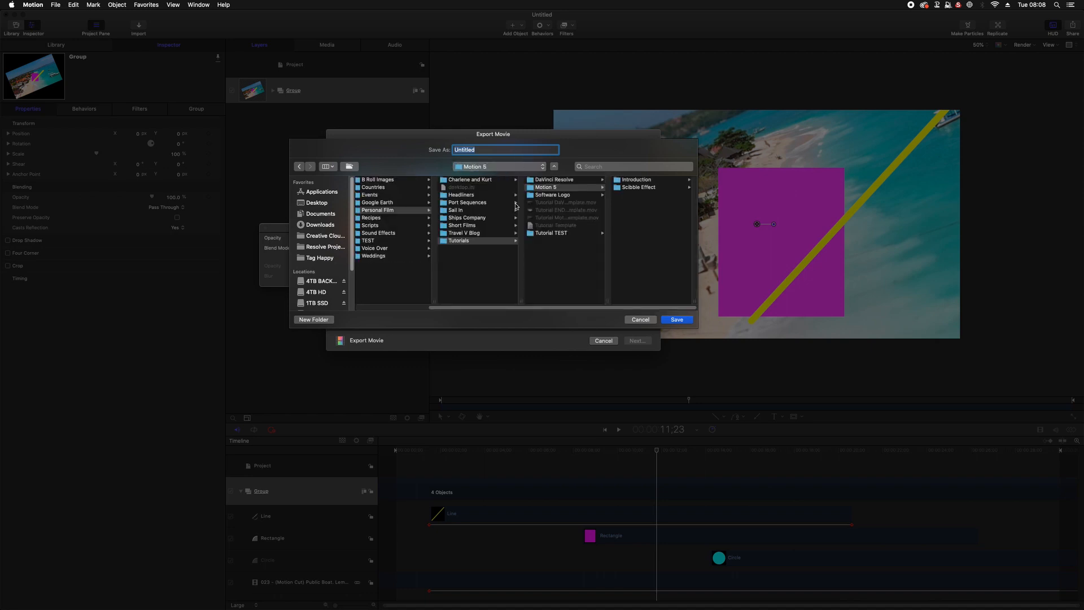
left_click(629, 180)
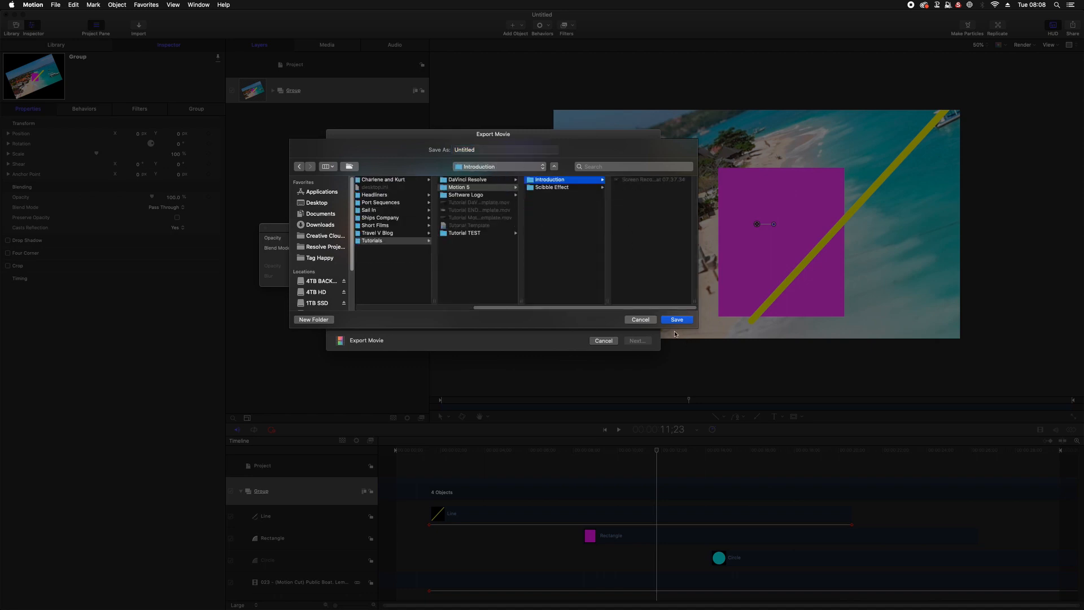
key("Tab")
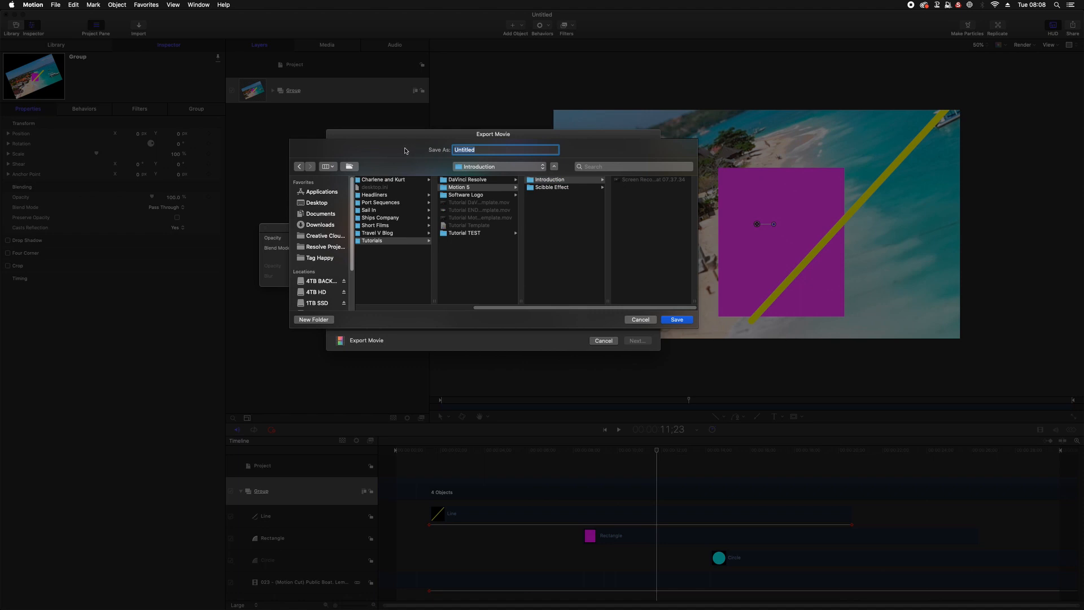
type("TEST")
left_click(676, 319)
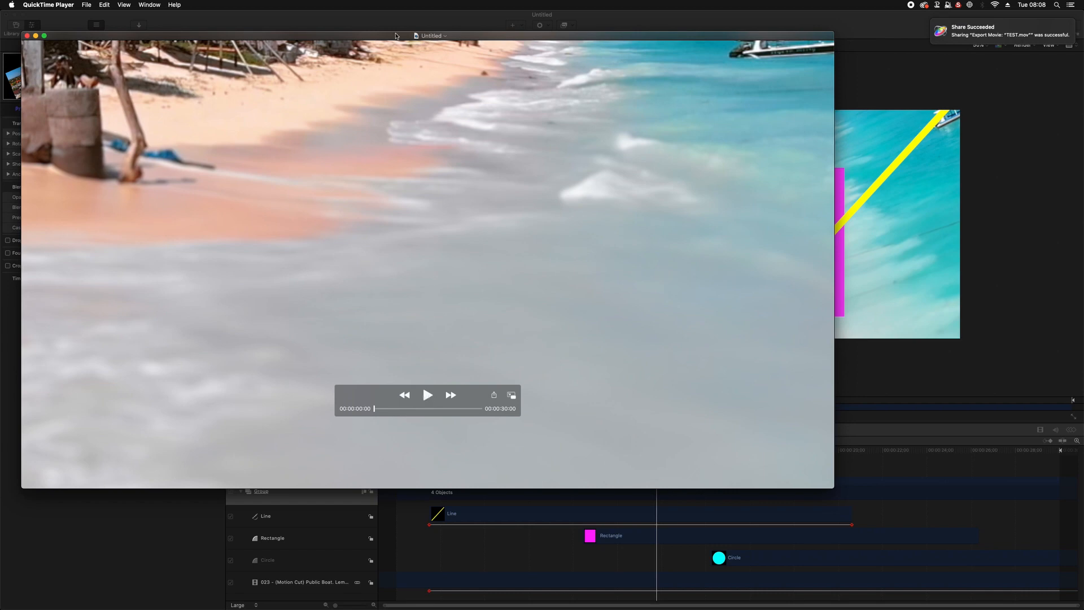
Reposition the QuickTime Player window and play the exported movie.
left_click_drag(395, 36, 469, 44)
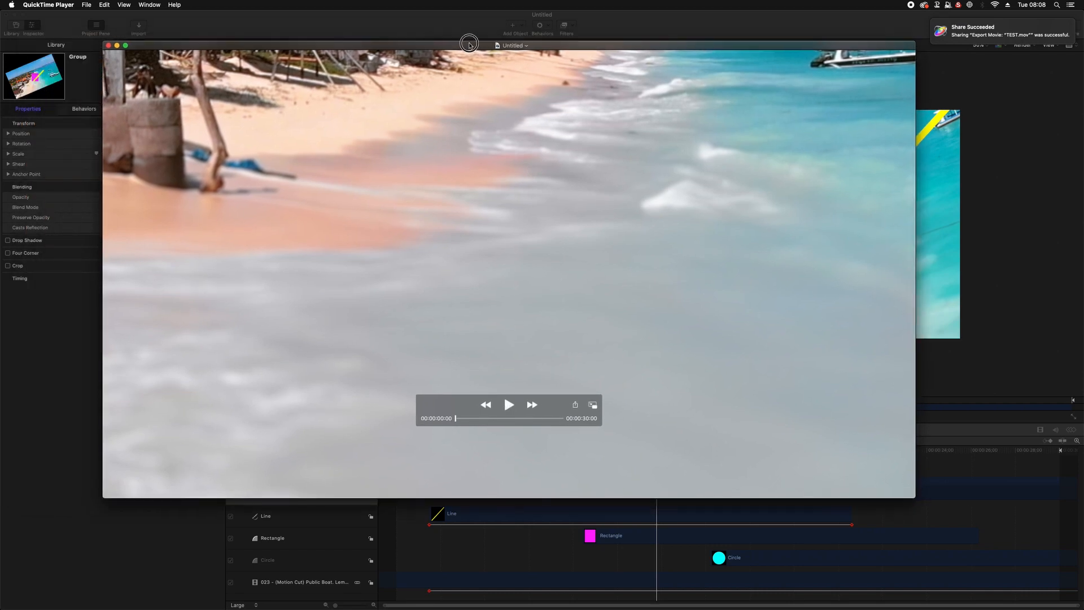
left_click(507, 405)
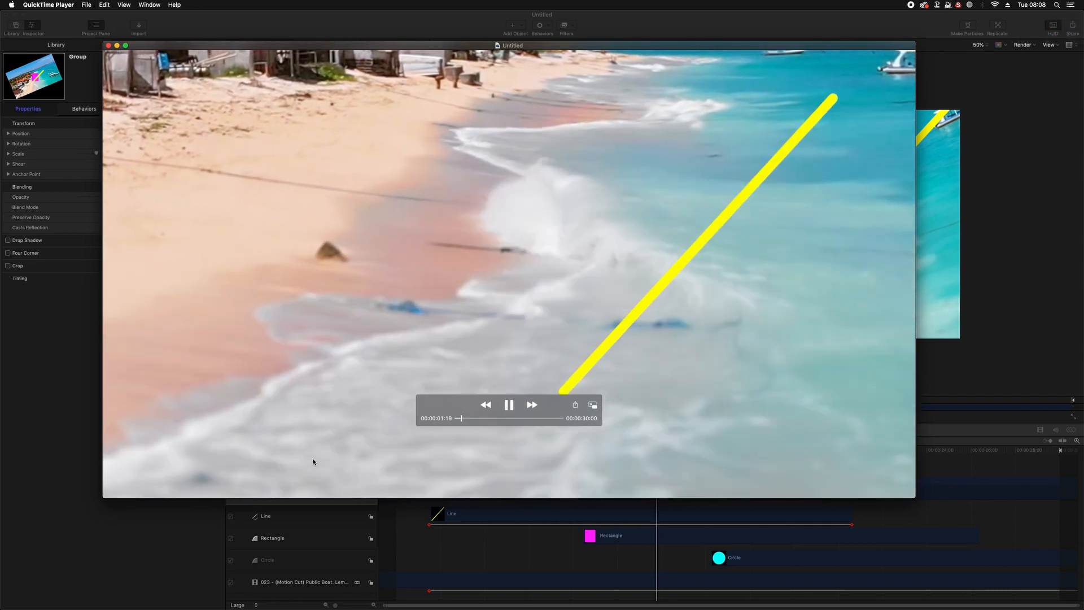